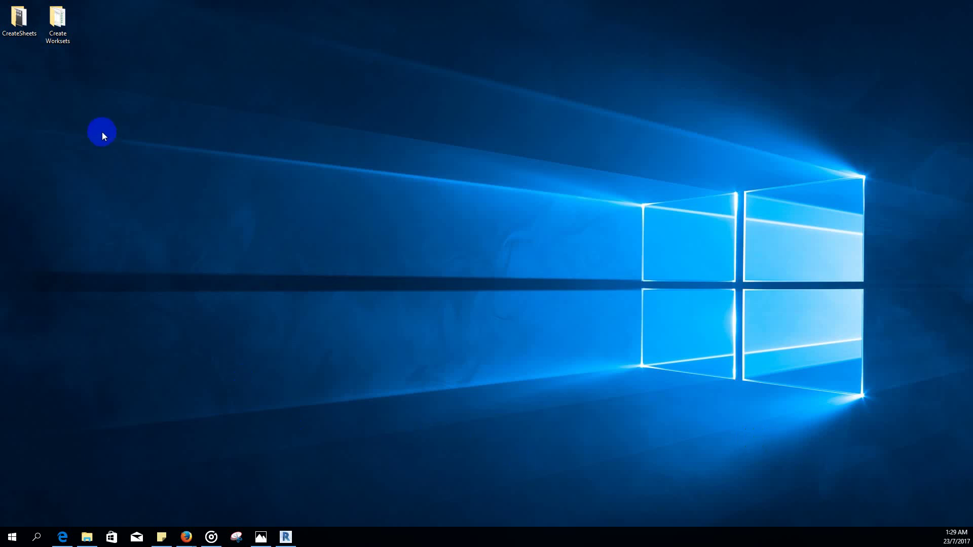
# - Open the Worksets1.xlsx workbook from the desktop's Create Worksets folder and move its window clear of the folder
pyautogui.doubleClick(52, 40)
pyautogui.doubleClick(513, 207)
pyautogui.moveTo(311, 129); pyautogui.dragTo(298, 90)
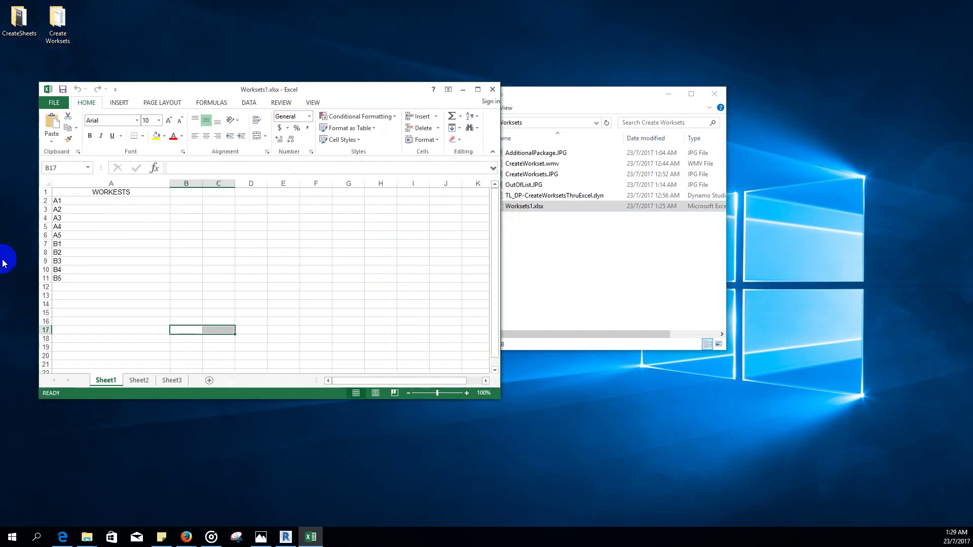
# - Delete rows 7 to 11 with the entries B1 to B5 from the workset list and save the workbook
pyautogui.moveTo(46, 248); pyautogui.dragTo(48, 279)
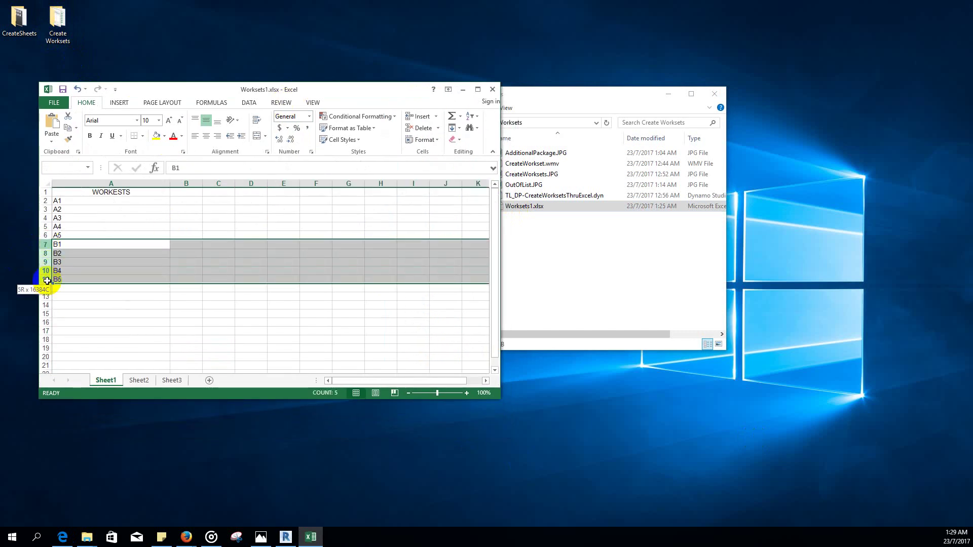
pyautogui.rightClick(49, 255)
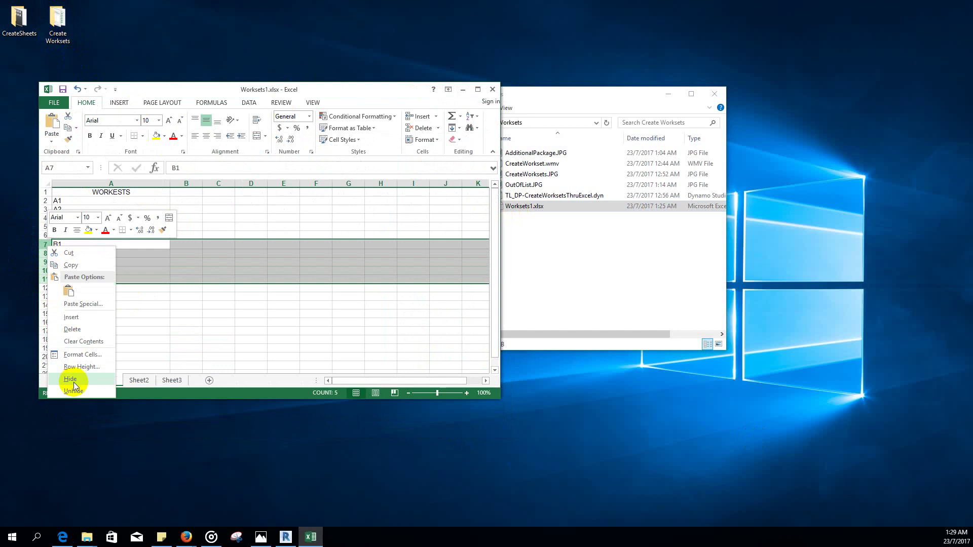
pyautogui.click(72, 329)
pyautogui.click(109, 302)
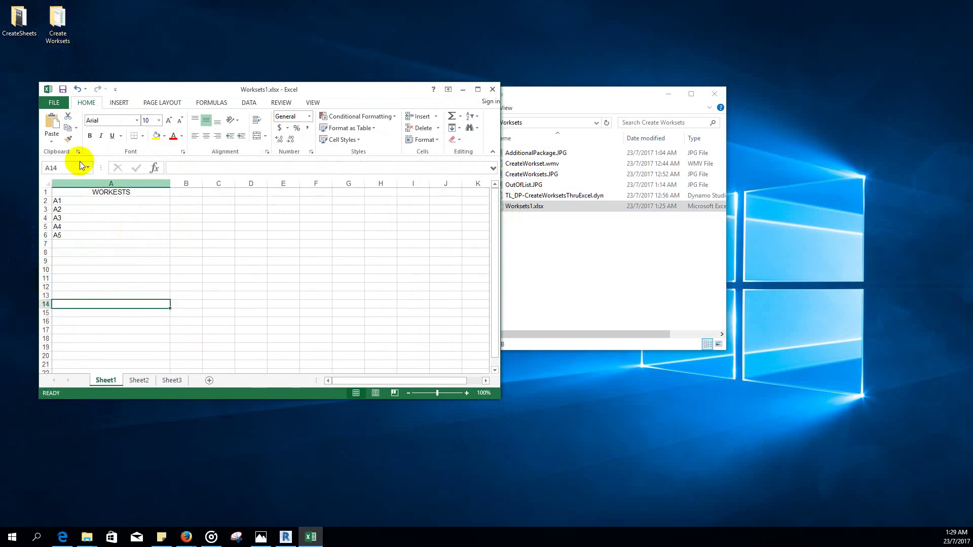
pyautogui.click(63, 89)
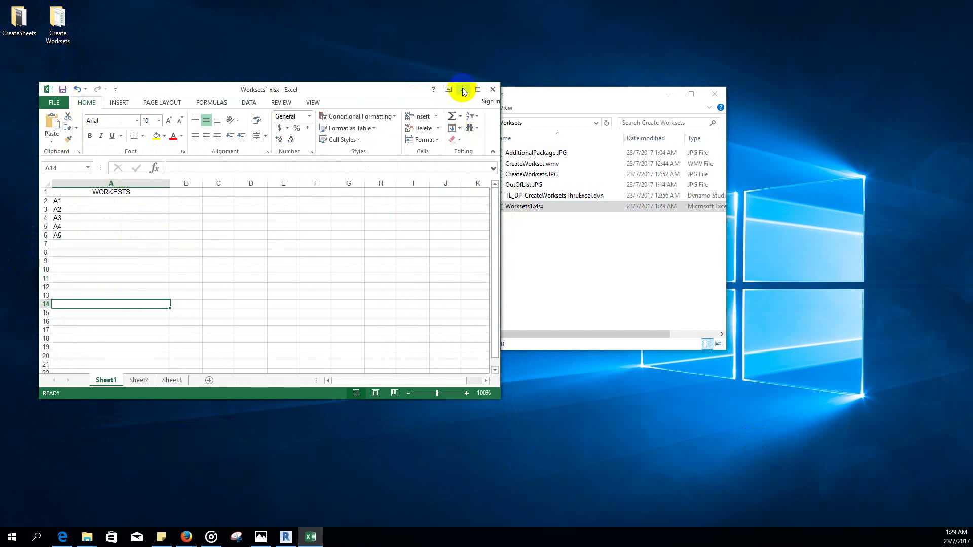
# - Minimize the workbook and the folder window, switch to Autodesk Revit and maximize it
pyautogui.click(463, 89)
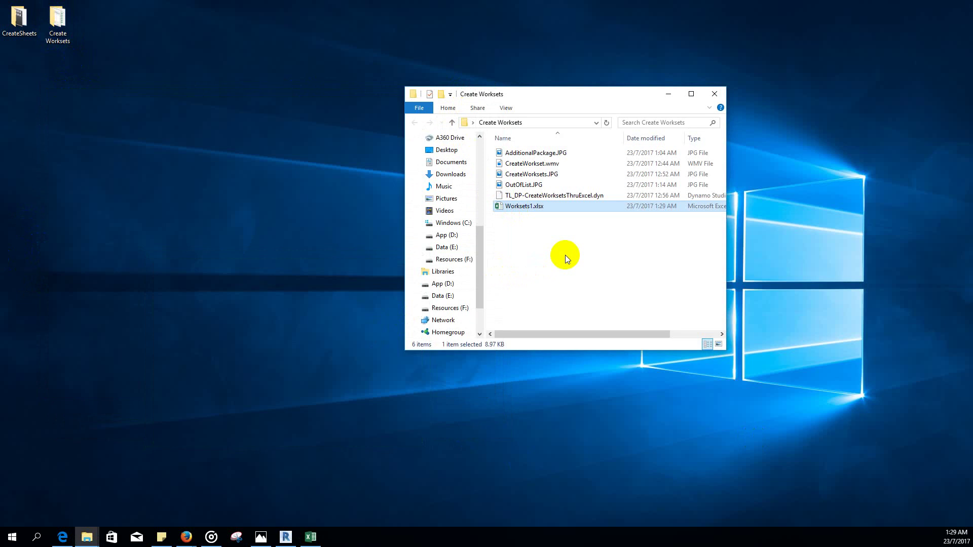
pyautogui.click(667, 95)
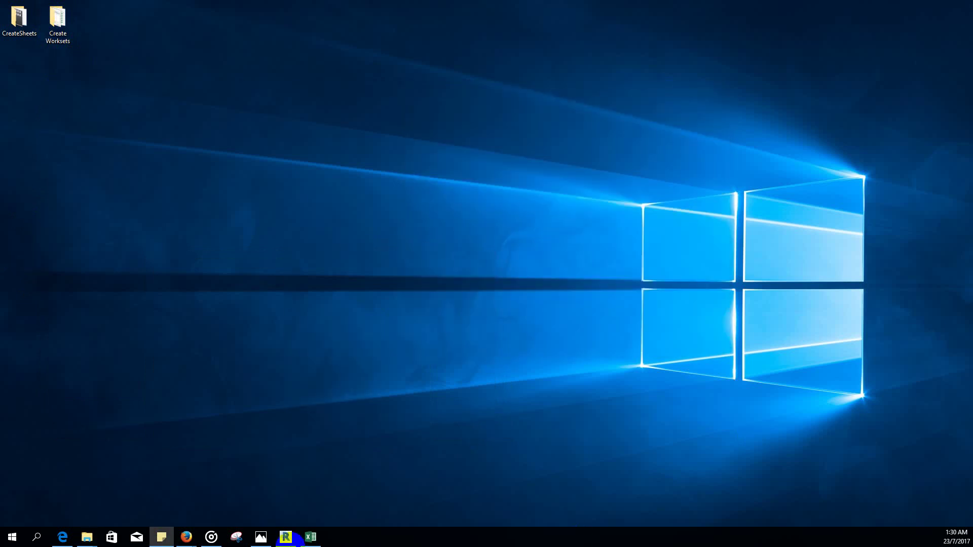
pyautogui.click(282, 541)
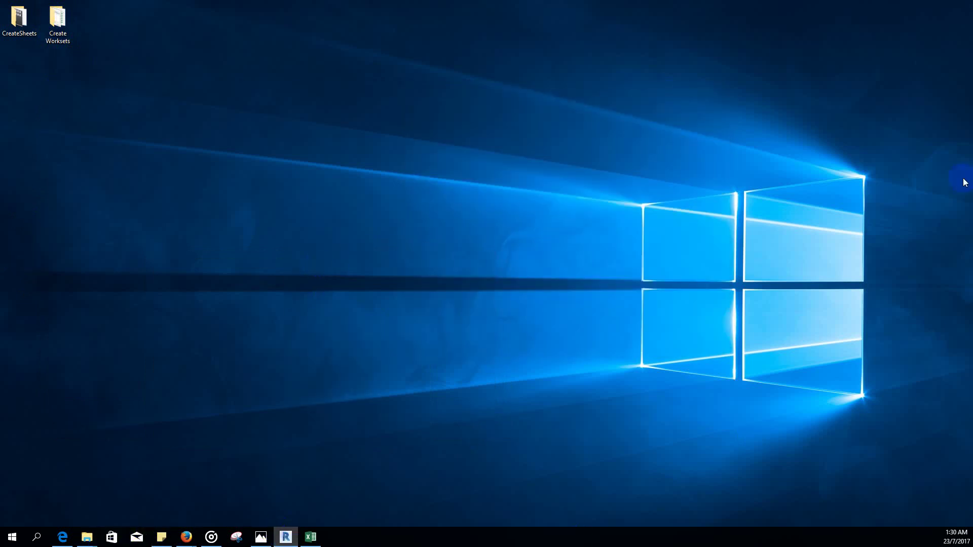
pyautogui.moveTo(969, 101); pyautogui.dragTo(304, 47)
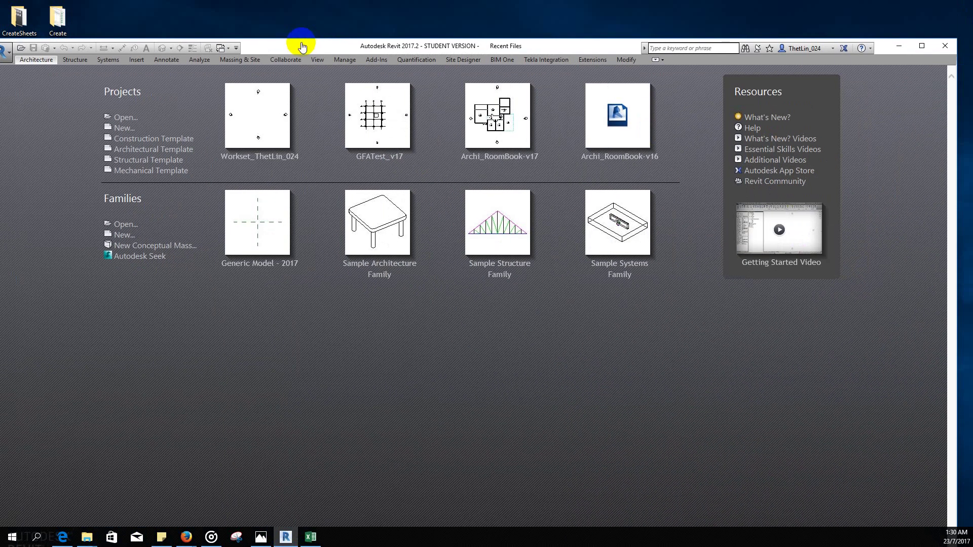
pyautogui.doubleClick(302, 47)
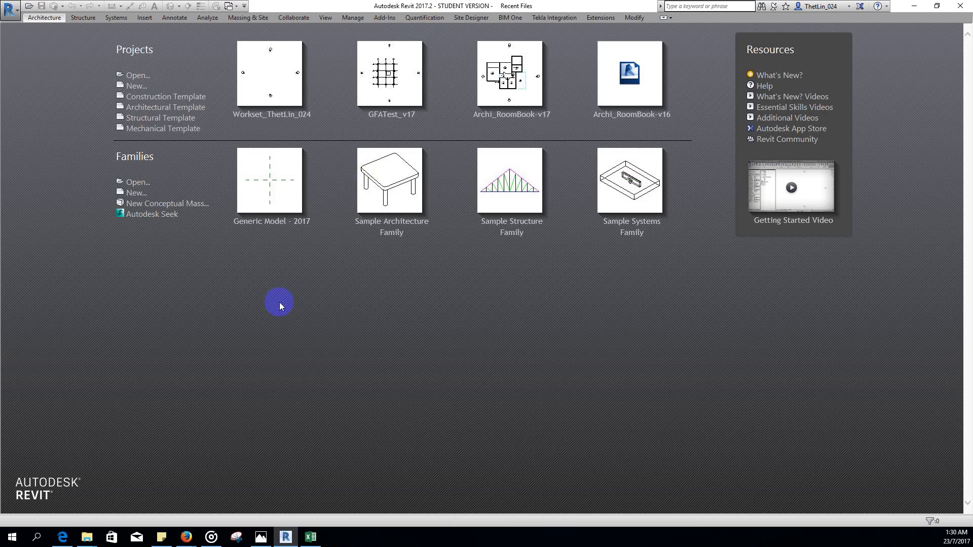
# - Review the list of additional Dynamo packages in the AdditionalPackage.JPG image and return to Revit
pyautogui.click(261, 538)
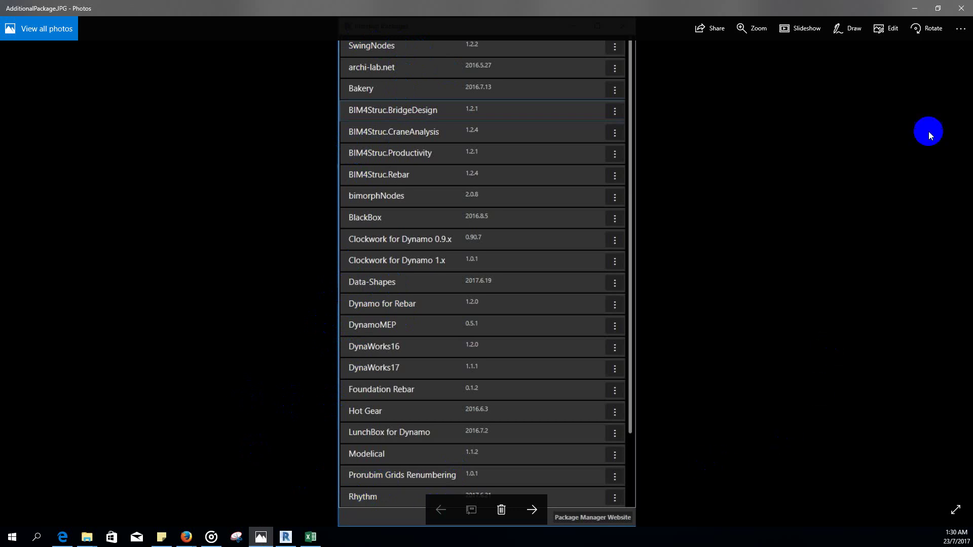
pyautogui.click(915, 8)
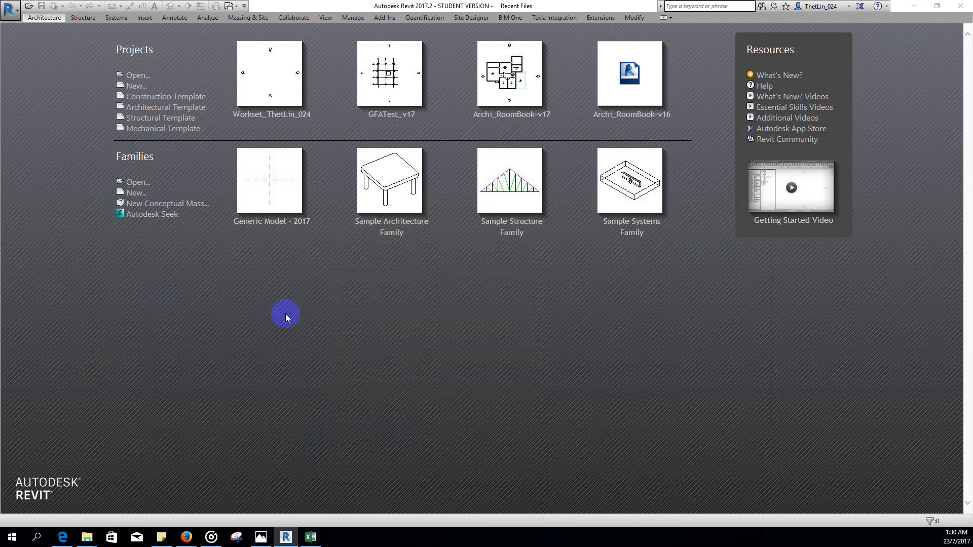
# - Create a new project from the Construction Template
pyautogui.click(136, 86)
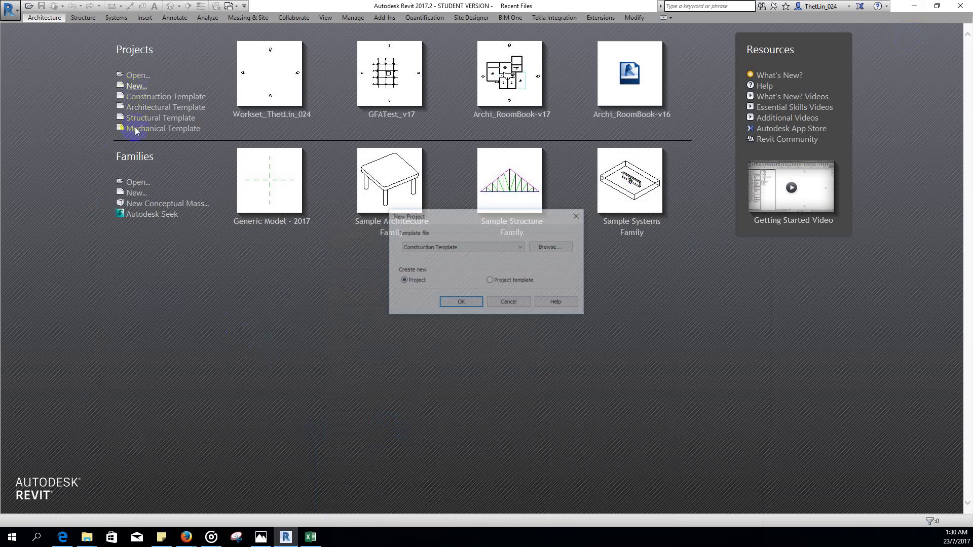
pyautogui.click(462, 303)
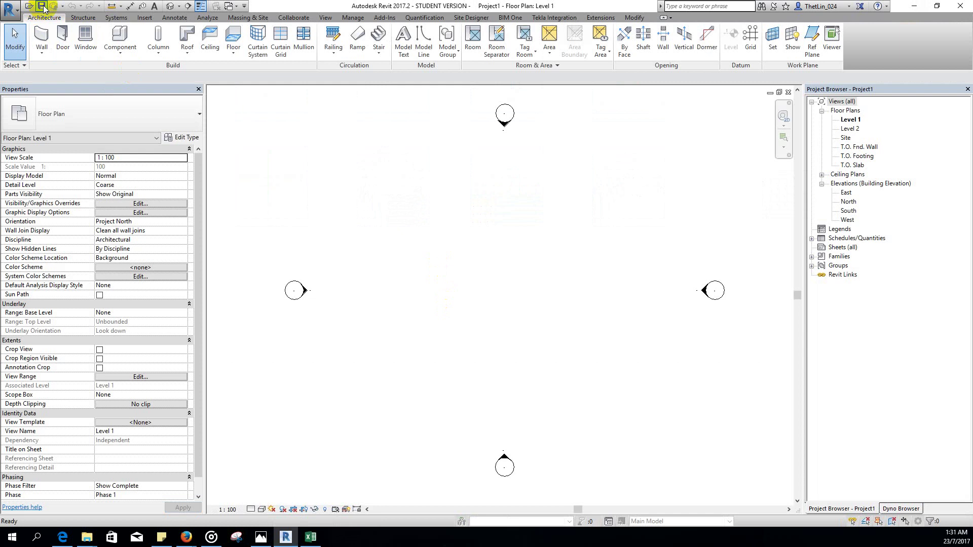
# - Save the project as Workset in the desktop's Create Worksets folder, with maximum backups set to 1
pyautogui.click(42, 7)
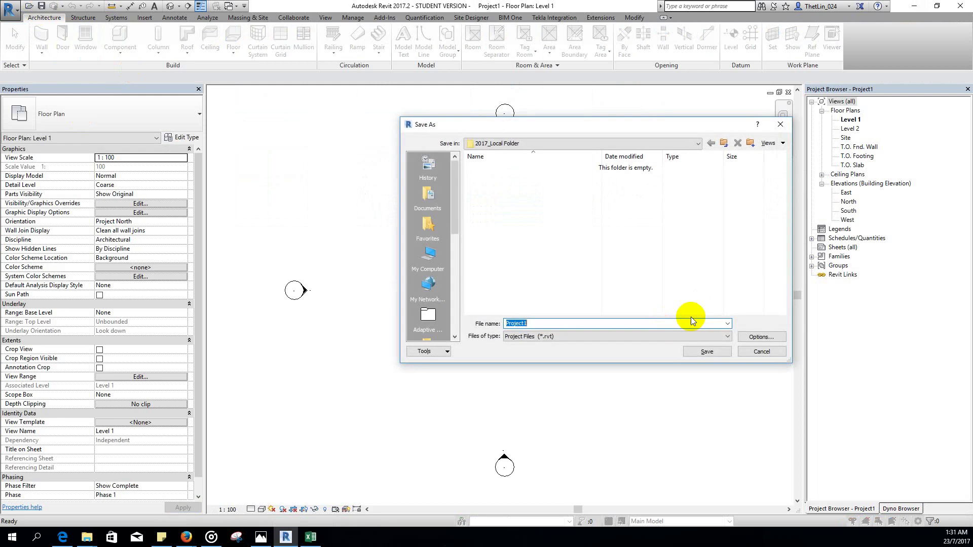
pyautogui.click(532, 142)
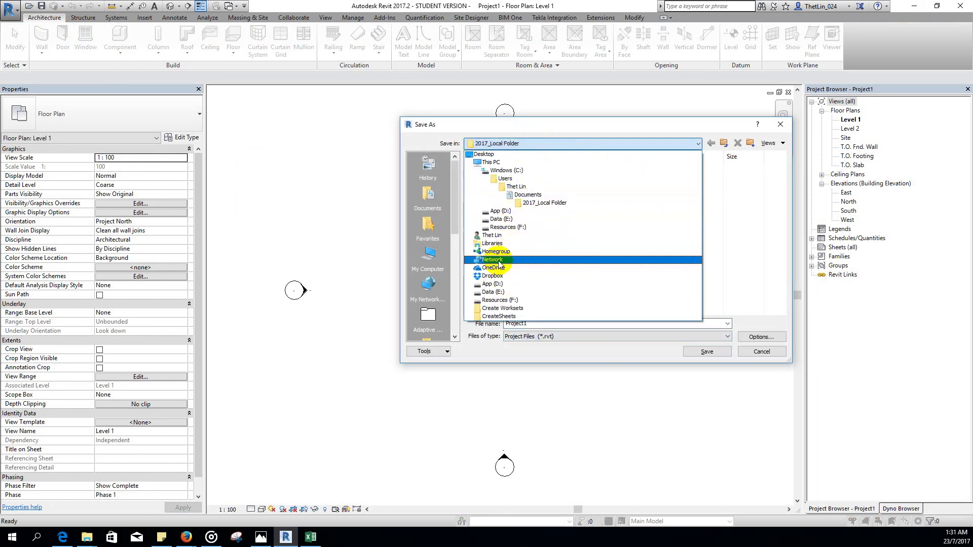
pyautogui.click(484, 153)
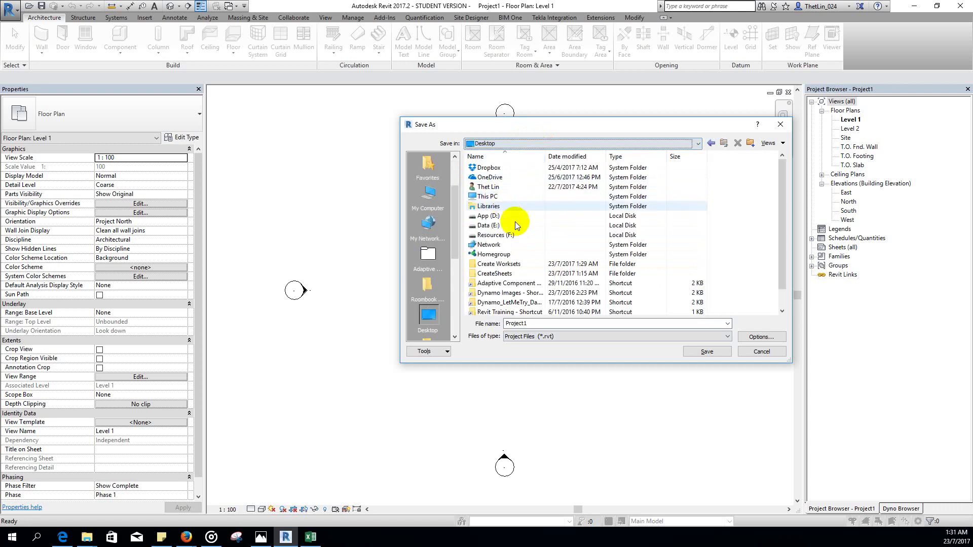
pyautogui.doubleClick(500, 264)
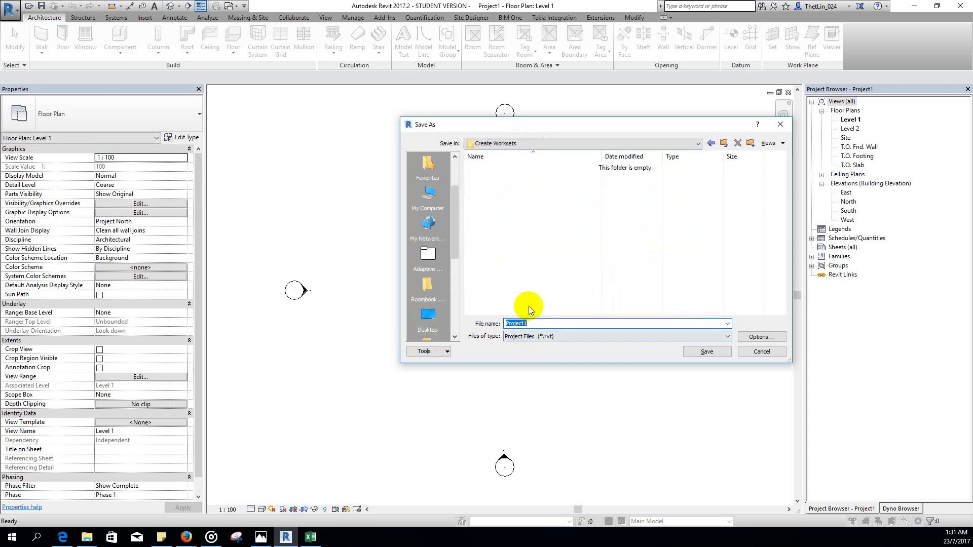
pyautogui.write('Workset')
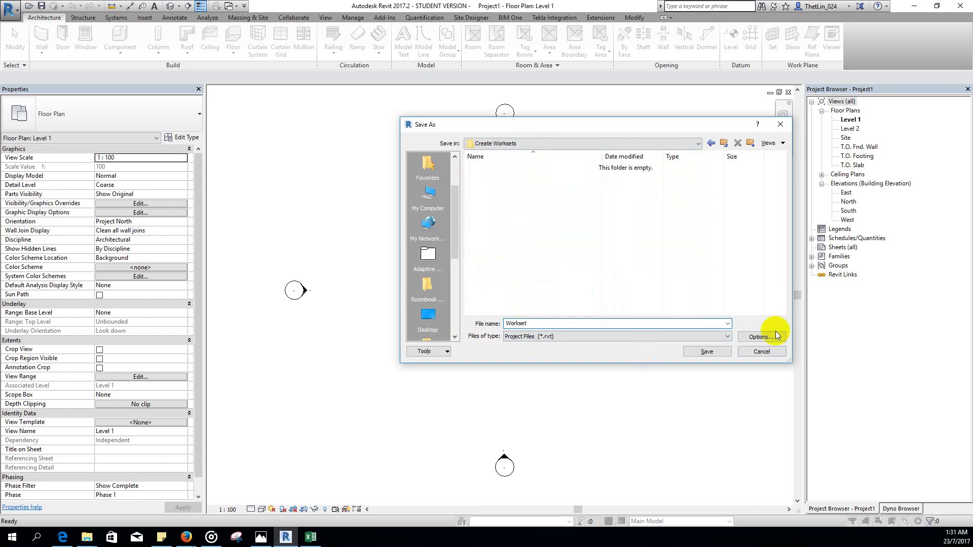
pyautogui.click(762, 337)
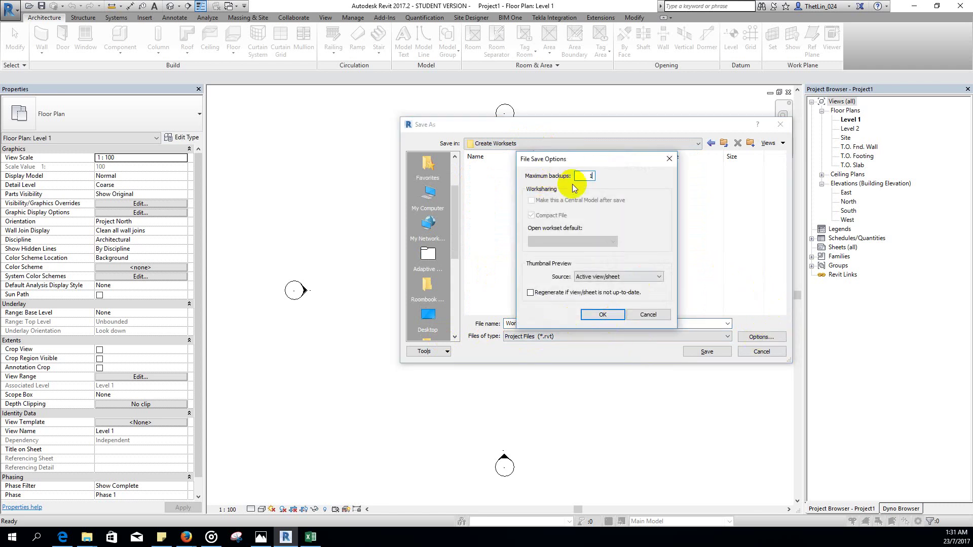
pyautogui.click(603, 314)
pyautogui.click(707, 351)
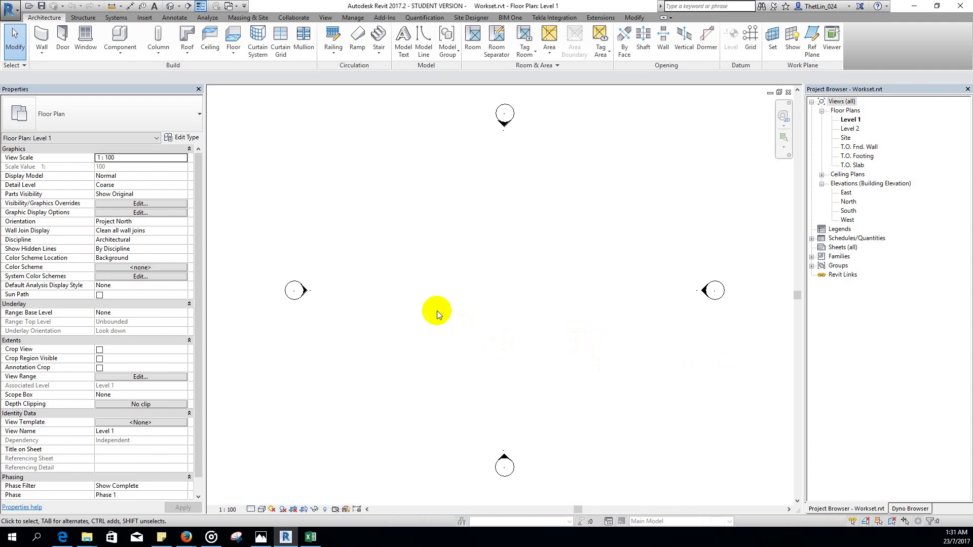
# - Enable collaboration for the project using the option to collaborate within your network
pyautogui.click(293, 17)
pyautogui.click(120, 38)
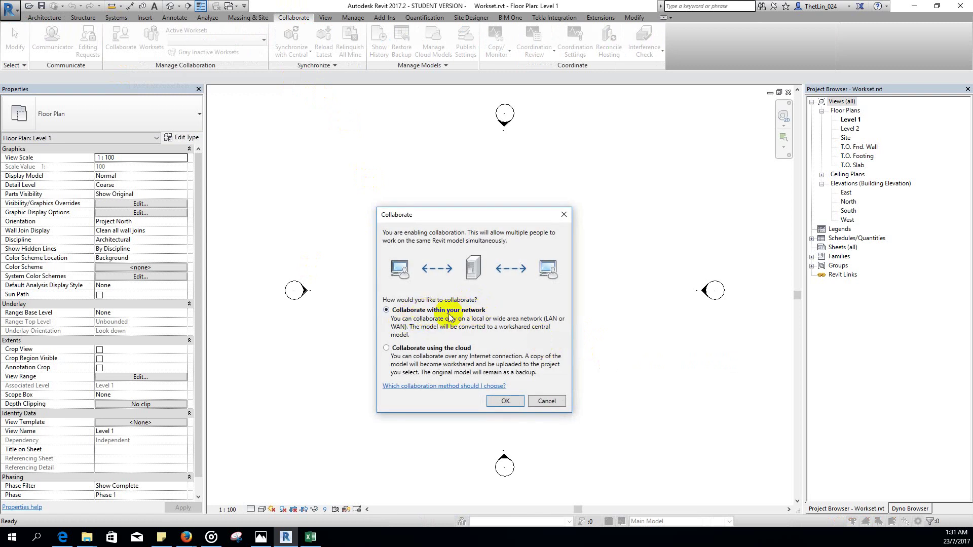
pyautogui.click(508, 400)
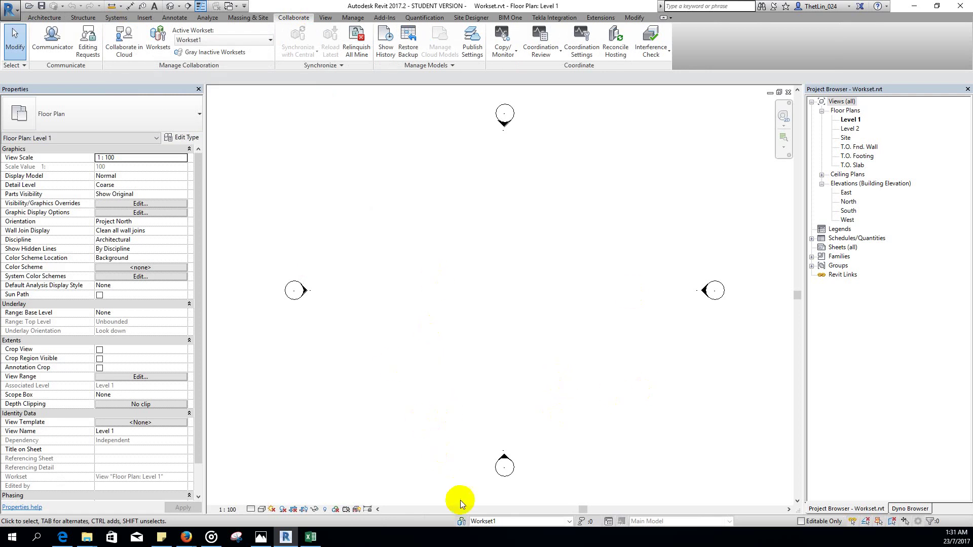
# - Examine the project's existing user-created worksets, Shared Levels and Grids and Workset1, and close the list
pyautogui.click(462, 522)
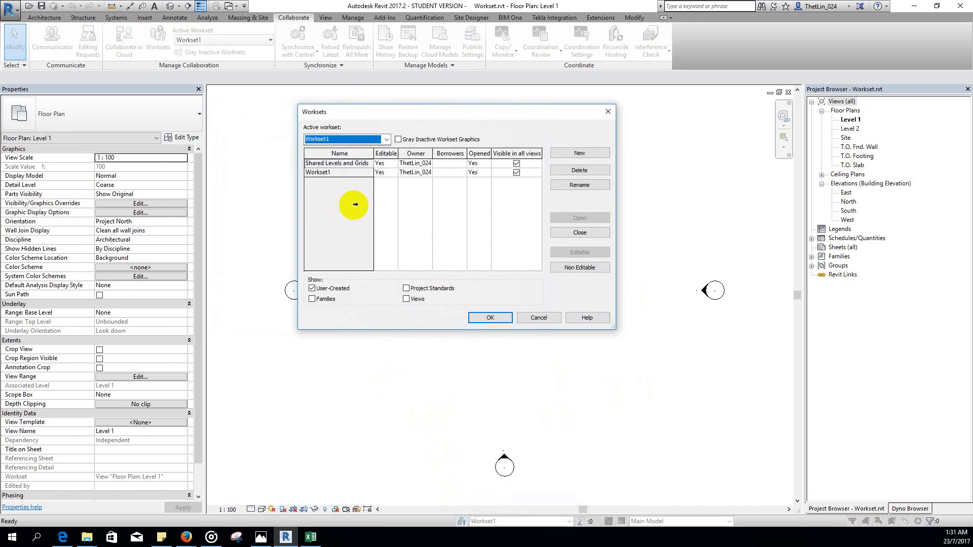
pyautogui.moveTo(331, 164); pyautogui.dragTo(327, 177)
pyautogui.click(341, 172)
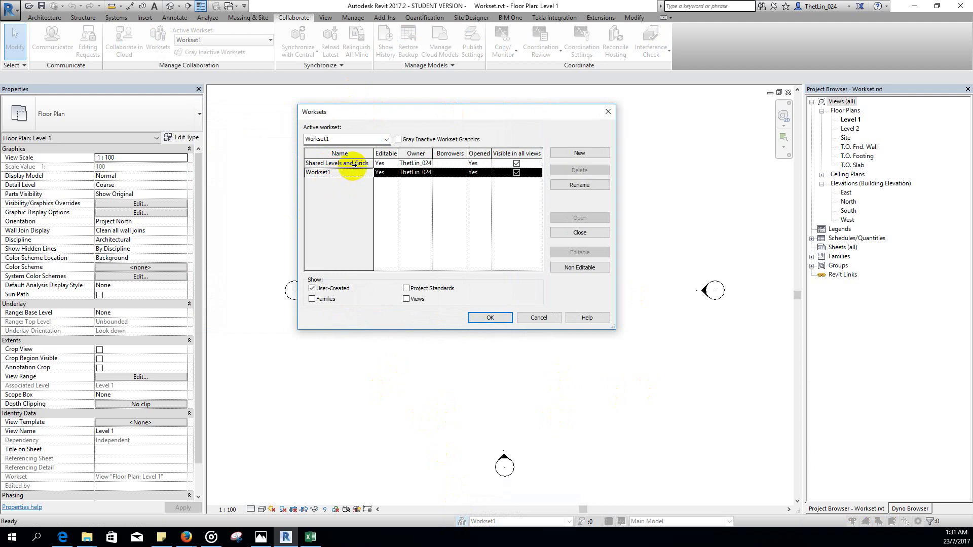
pyautogui.click(345, 164)
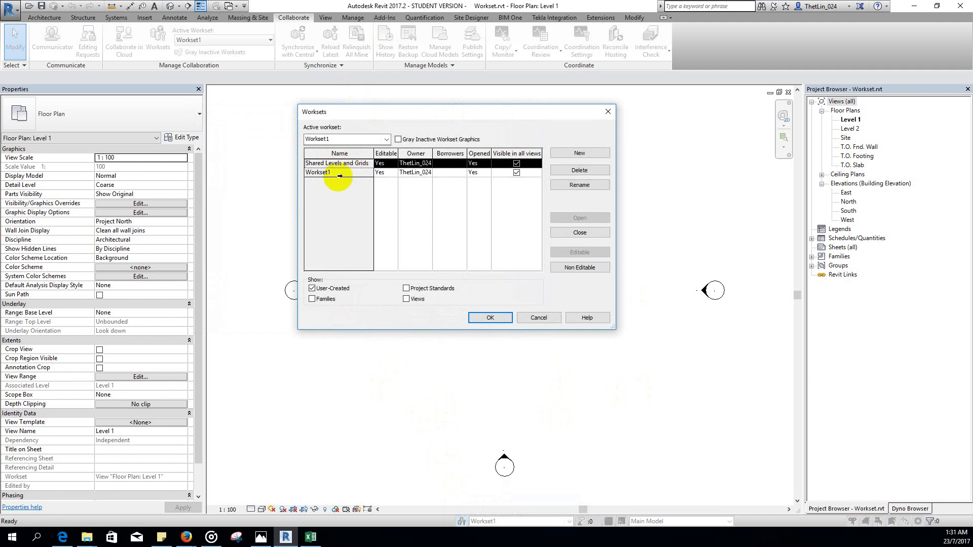
pyautogui.click(335, 173)
pyautogui.click(338, 163)
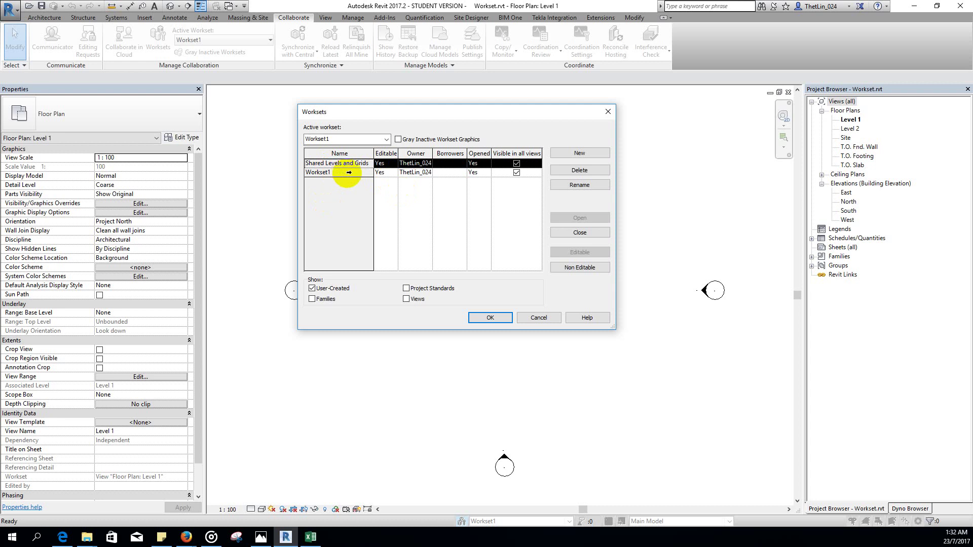
pyautogui.click(488, 318)
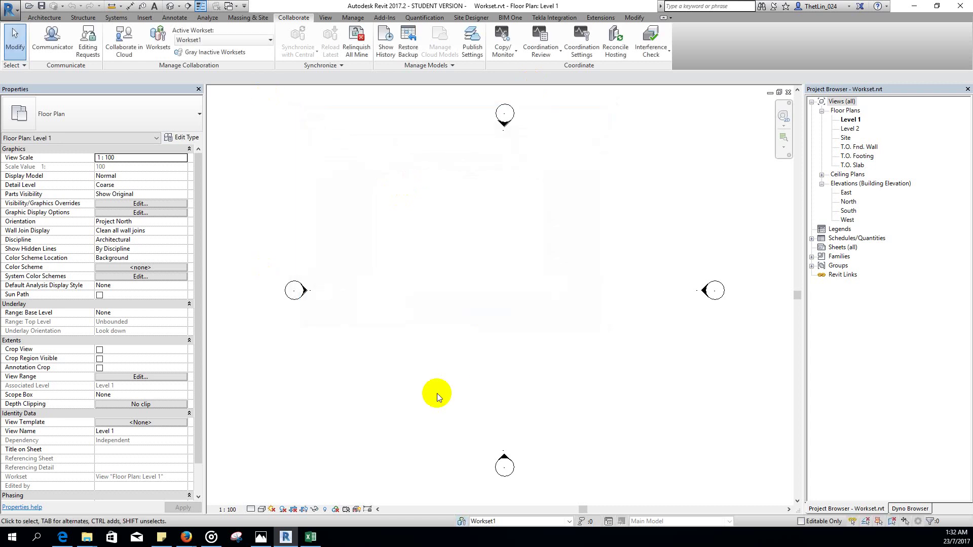
# - Start Dynamo Player and place its window over the drawing area beside the Project Browser
pyautogui.click(353, 17)
pyautogui.click(949, 36)
pyautogui.click(642, 222)
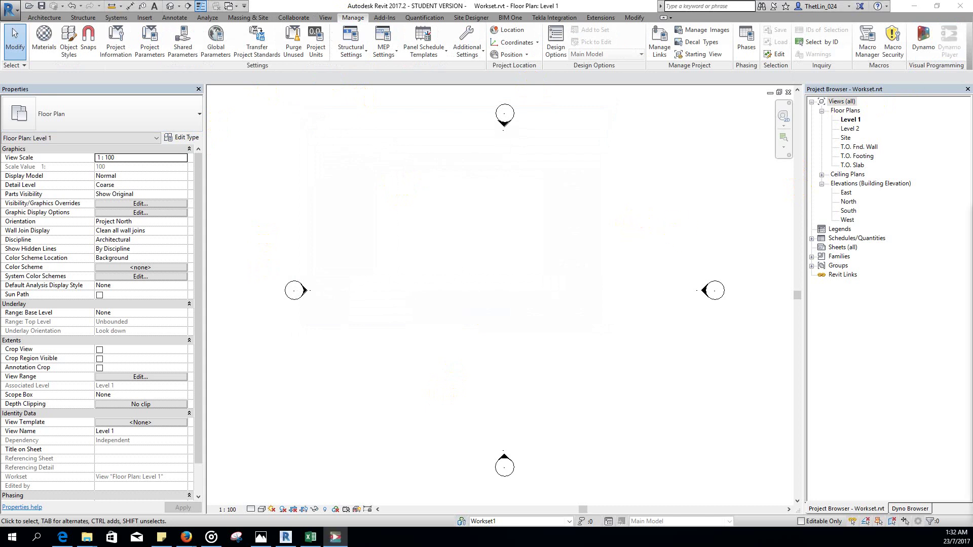
pyautogui.moveTo(877, 158); pyautogui.dragTo(749, 102)
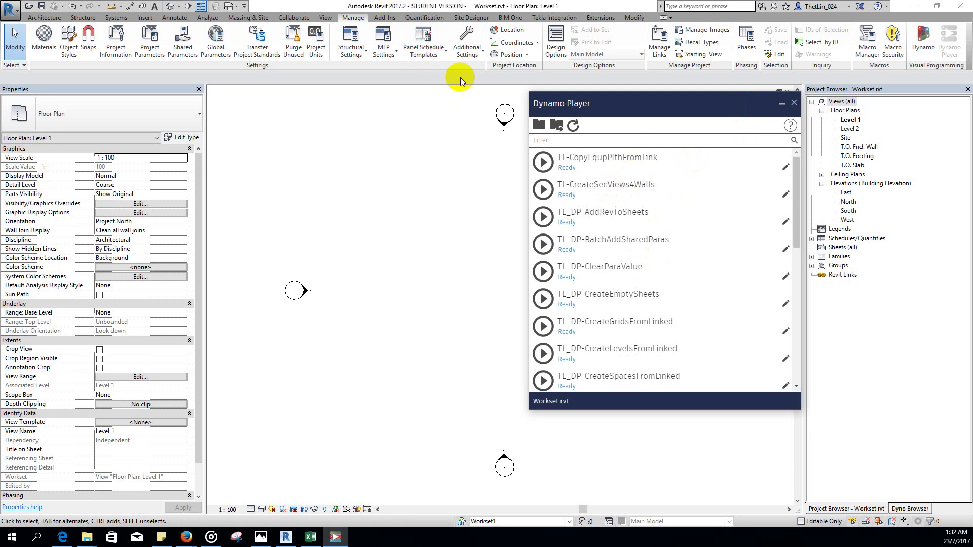
pyautogui.moveTo(659, 102); pyautogui.dragTo(658, 97)
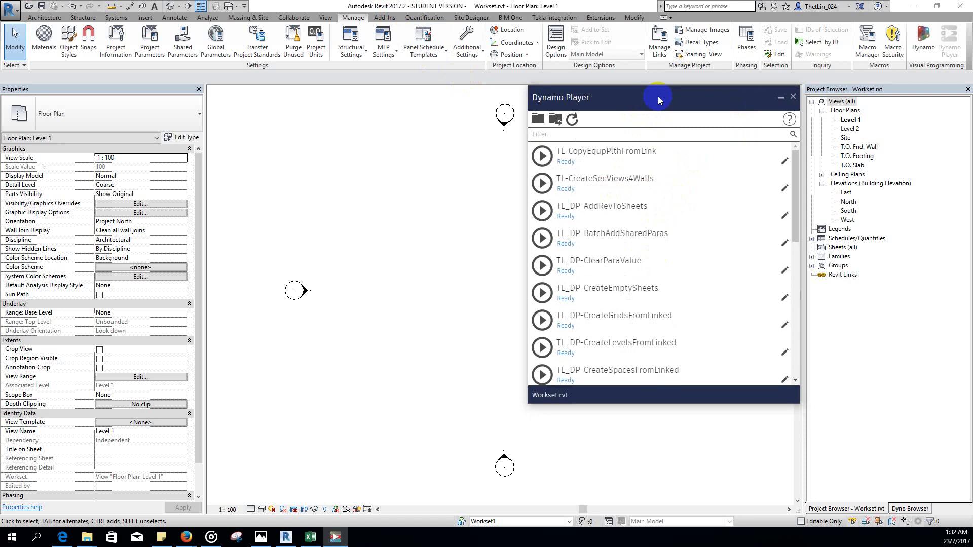
# - Set the Dynamo Player script folder to Create Worksets on the desktop
pyautogui.click(537, 120)
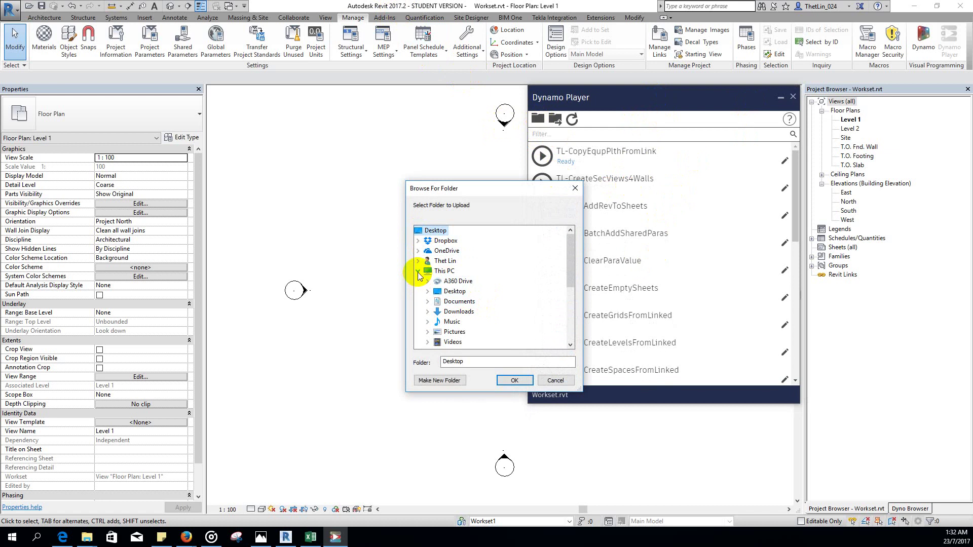
pyautogui.click(418, 272)
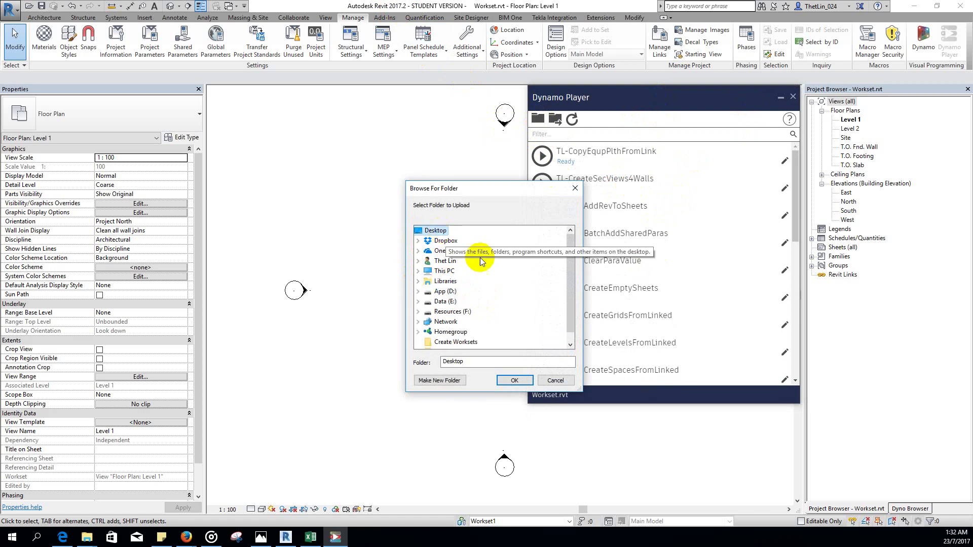
pyautogui.moveTo(569, 247); pyautogui.dragTo(564, 257)
pyautogui.click(456, 333)
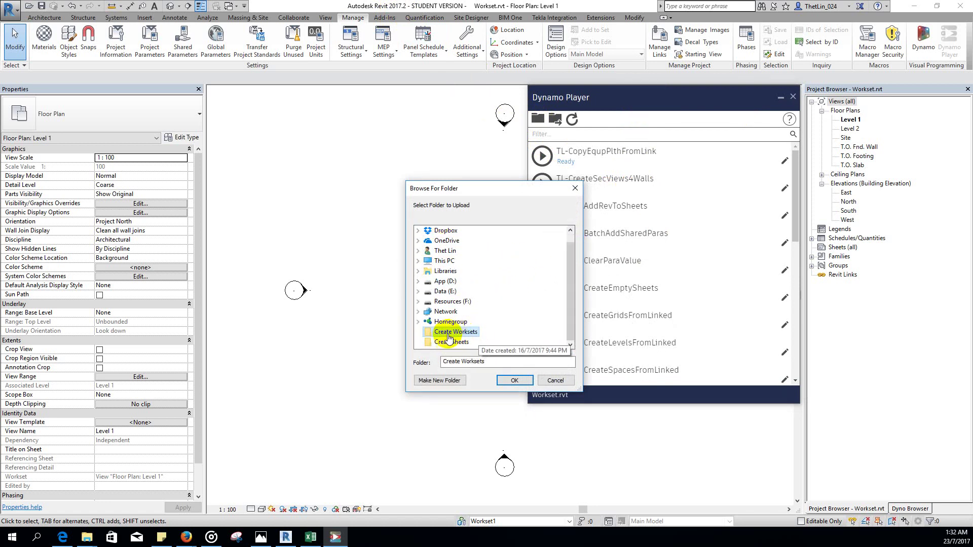
pyautogui.click(514, 381)
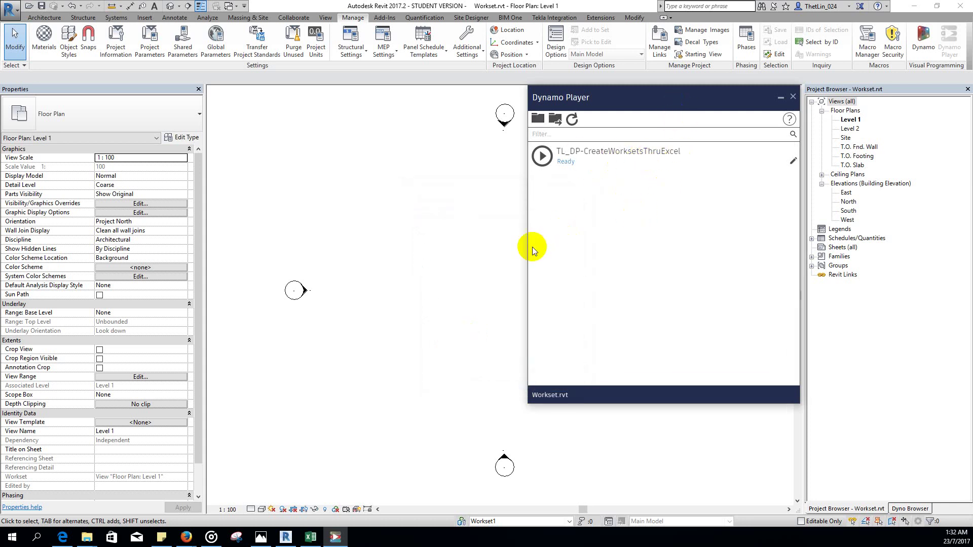
# - Examine the workset list in Worksets1.xlsx and the installed Dynamo packages in the AdditionalPackage.JPG image
pyautogui.click(311, 537)
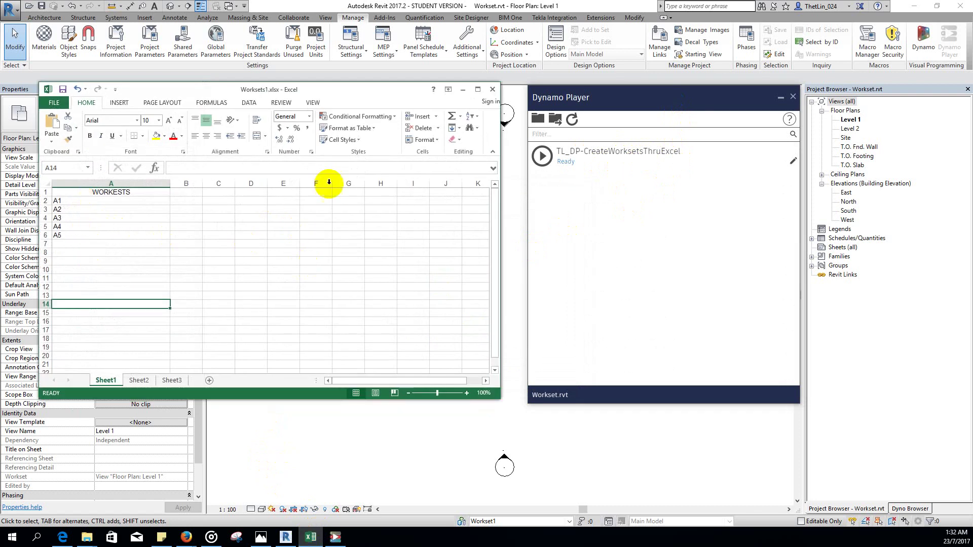
pyautogui.click(463, 89)
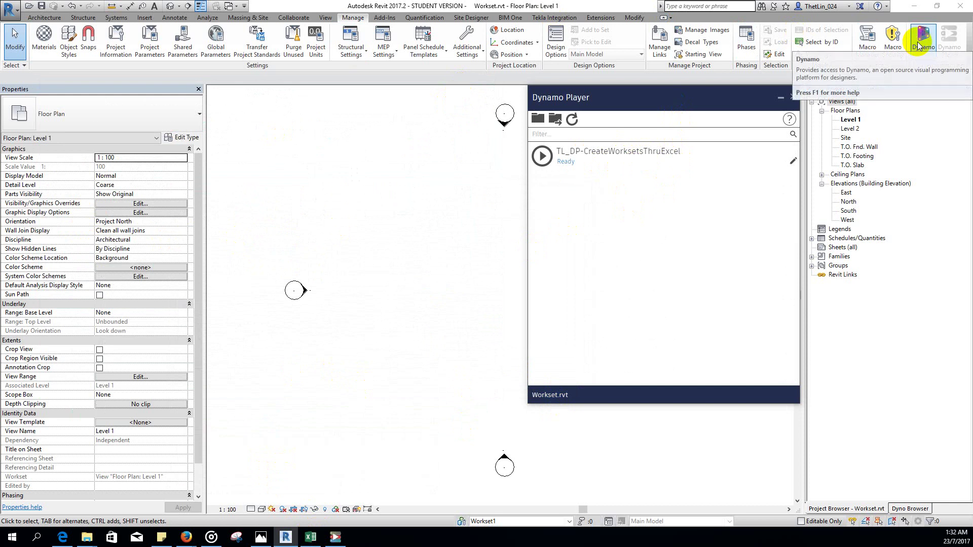
pyautogui.click(261, 538)
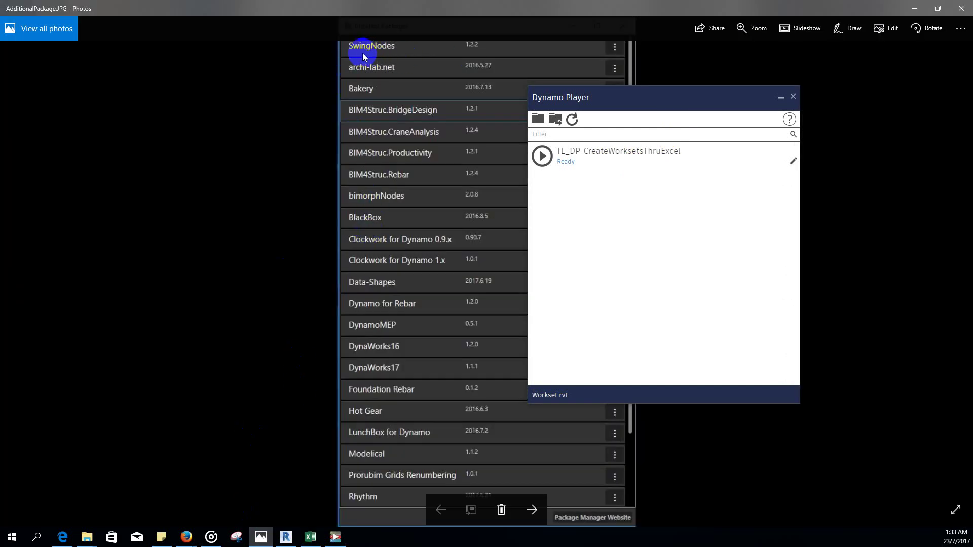
pyautogui.click(915, 8)
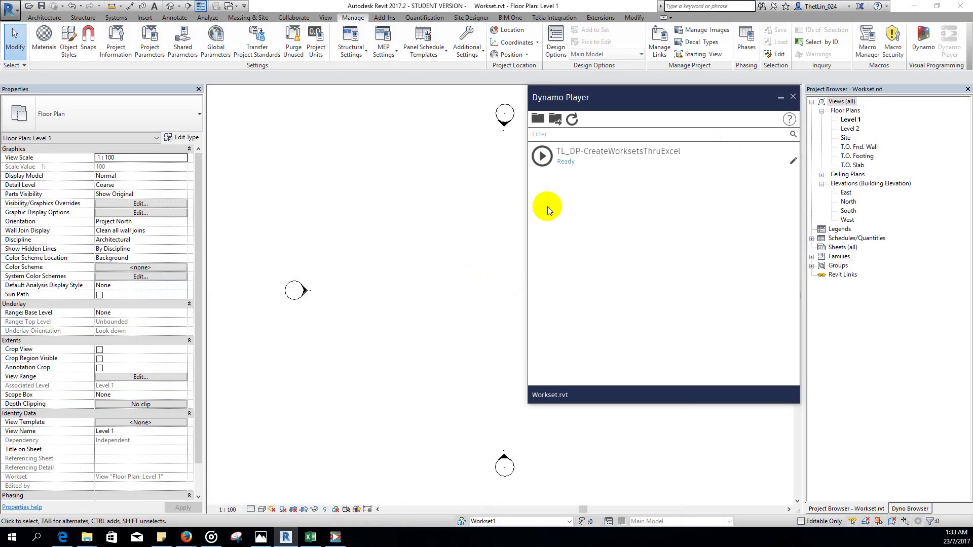
# - Run the TL_DP-CreateWorksetsThruExcel script and choose Worksets1.xlsx from the Create Worksets folder as its file path
pyautogui.click(542, 156)
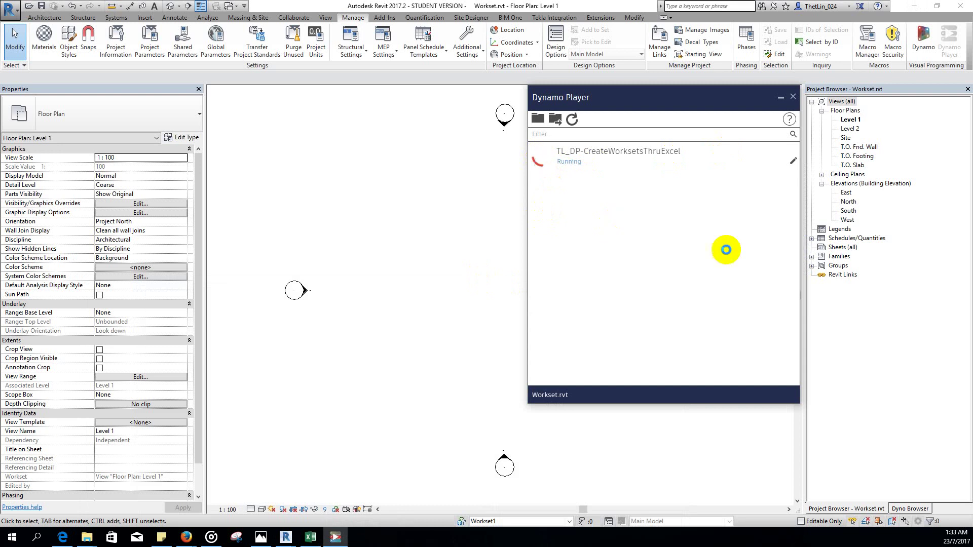
pyautogui.moveTo(518, 186); pyautogui.dragTo(310, 95)
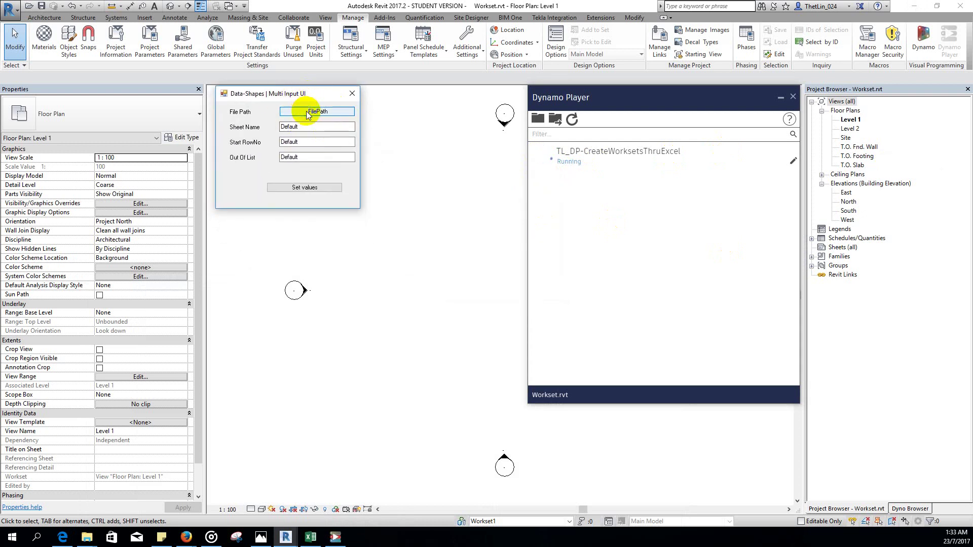
pyautogui.click(306, 111)
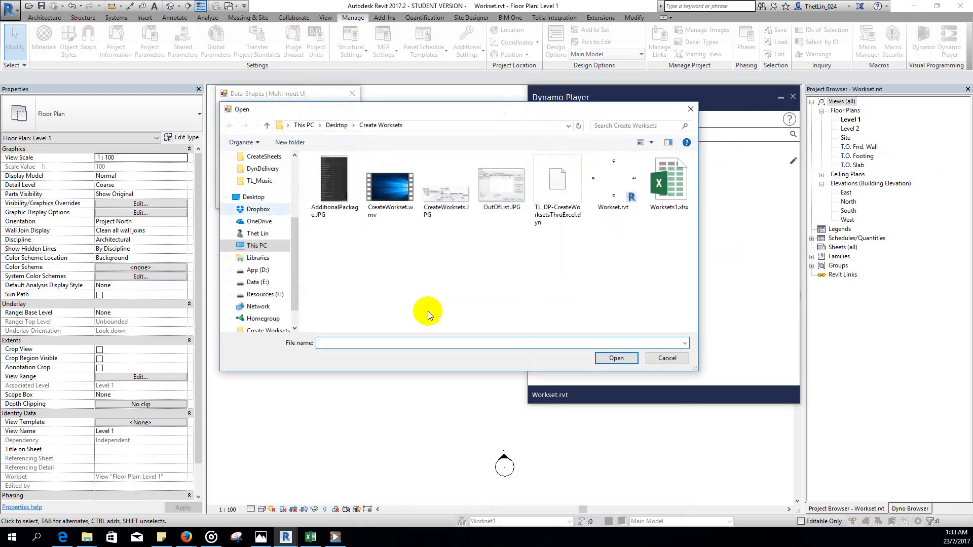
pyautogui.click(674, 197)
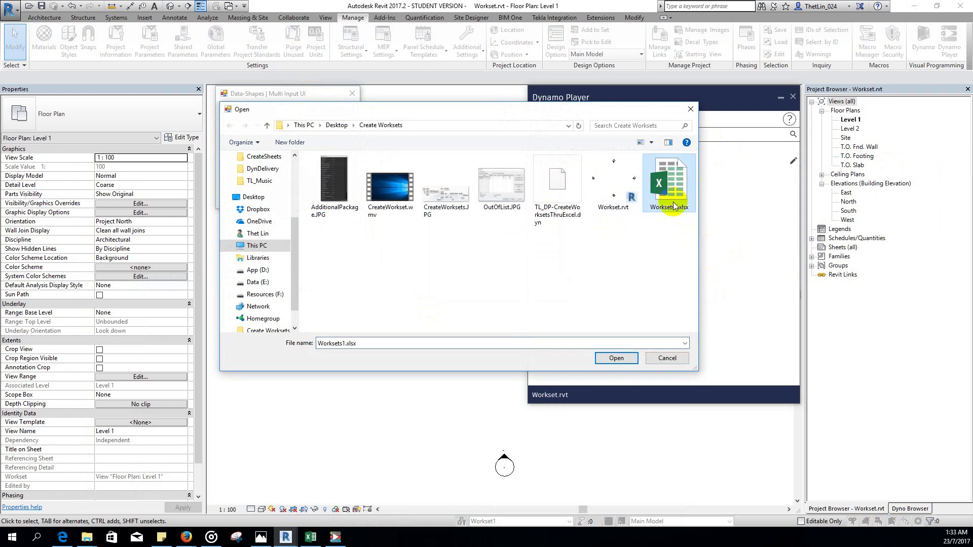
pyautogui.click(616, 359)
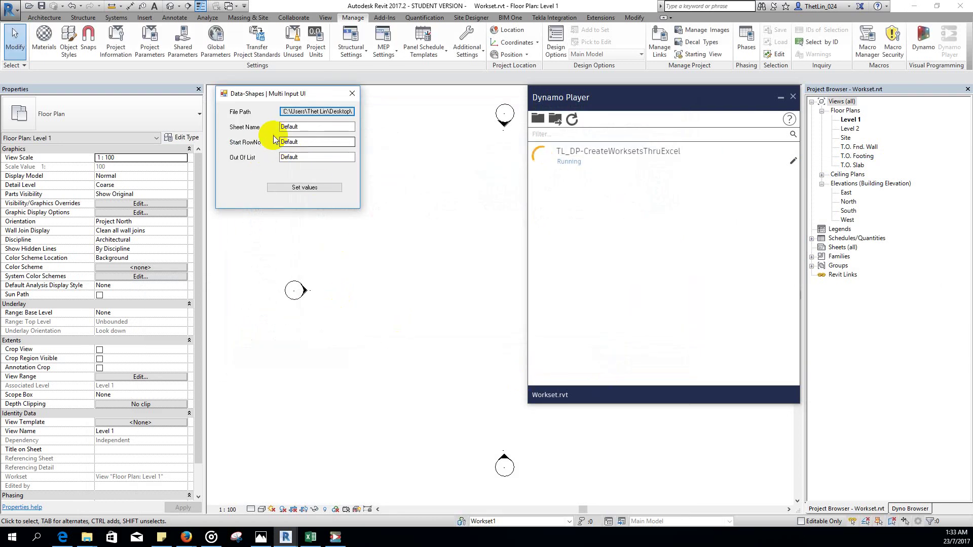
# - Set the script's sheet name to Sheet1 and its start row number to 2, matching the Excel list
pyautogui.click(311, 537)
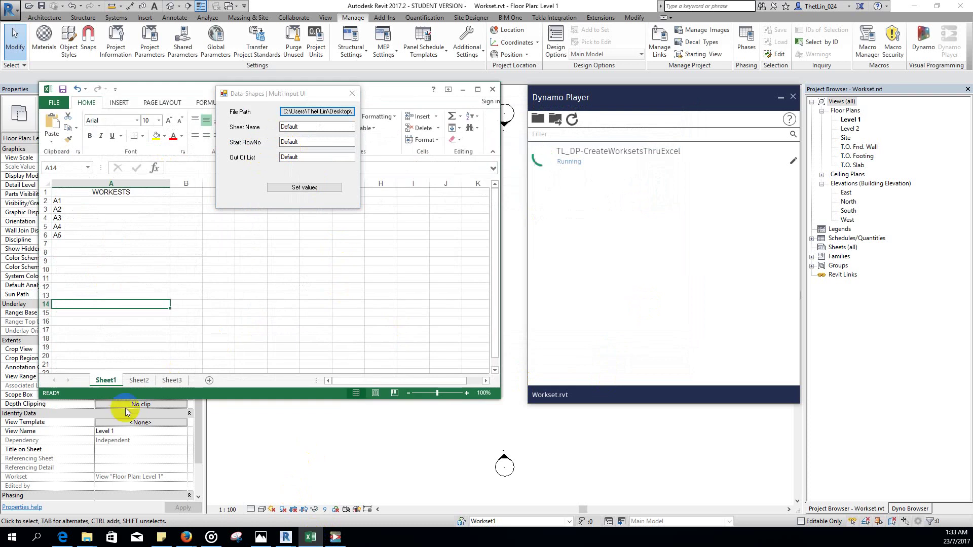
pyautogui.doubleClick(307, 126)
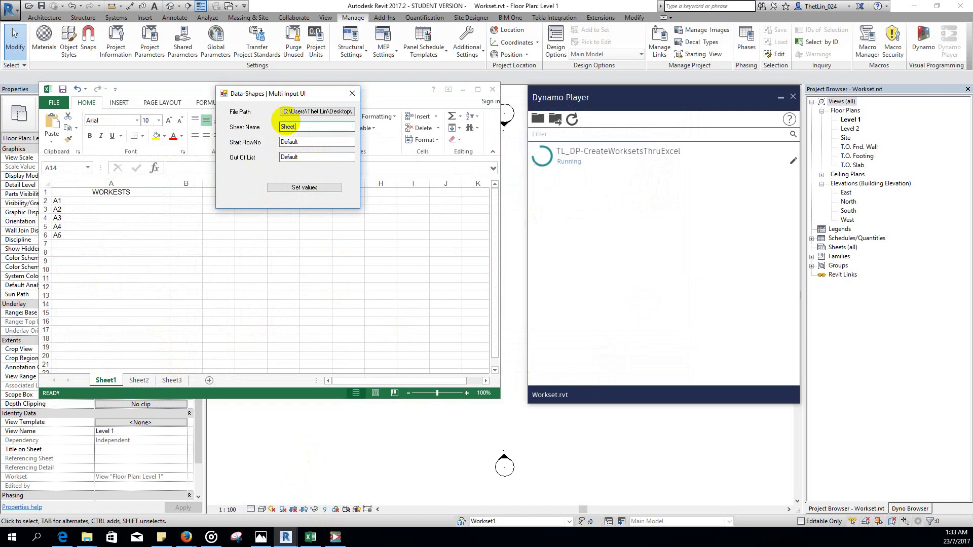
pyautogui.doubleClick(298, 127)
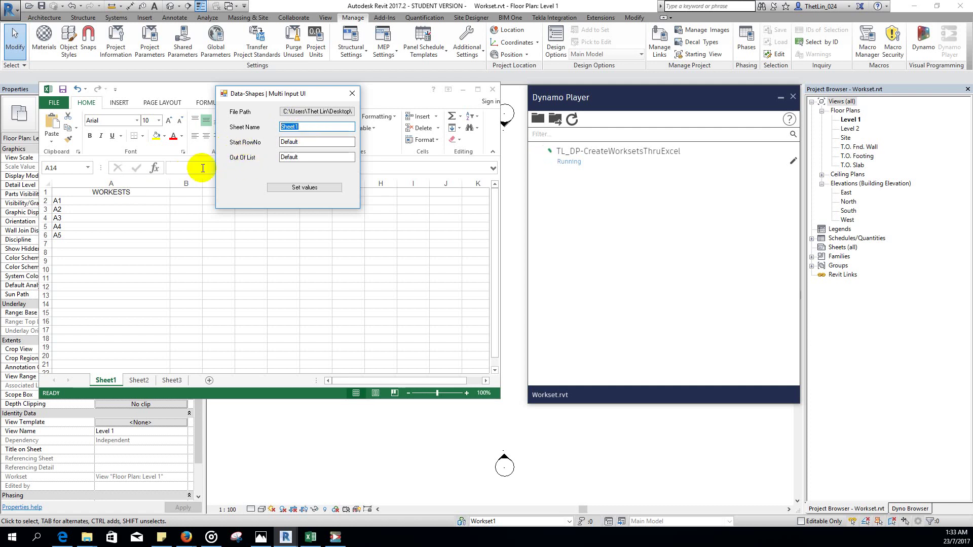
pyautogui.click(60, 204)
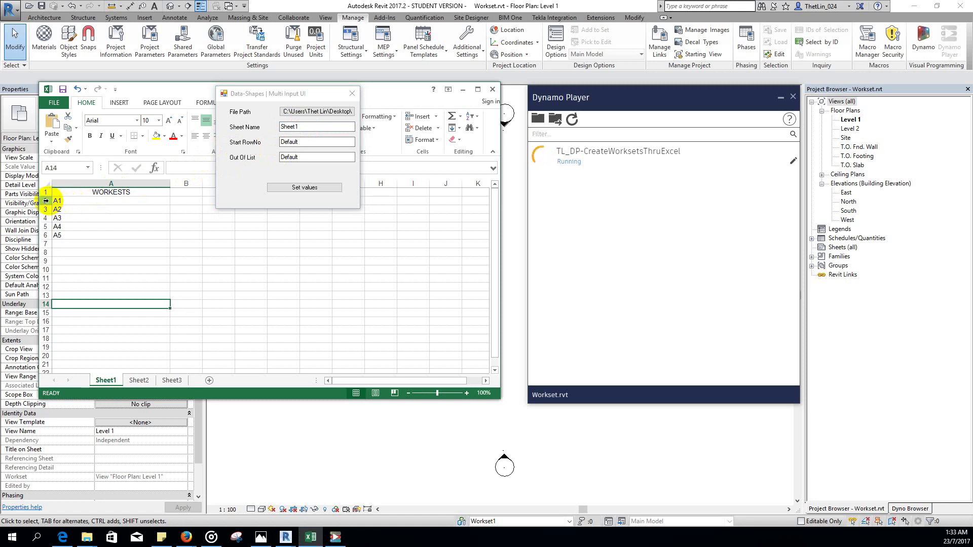
pyautogui.click(45, 201)
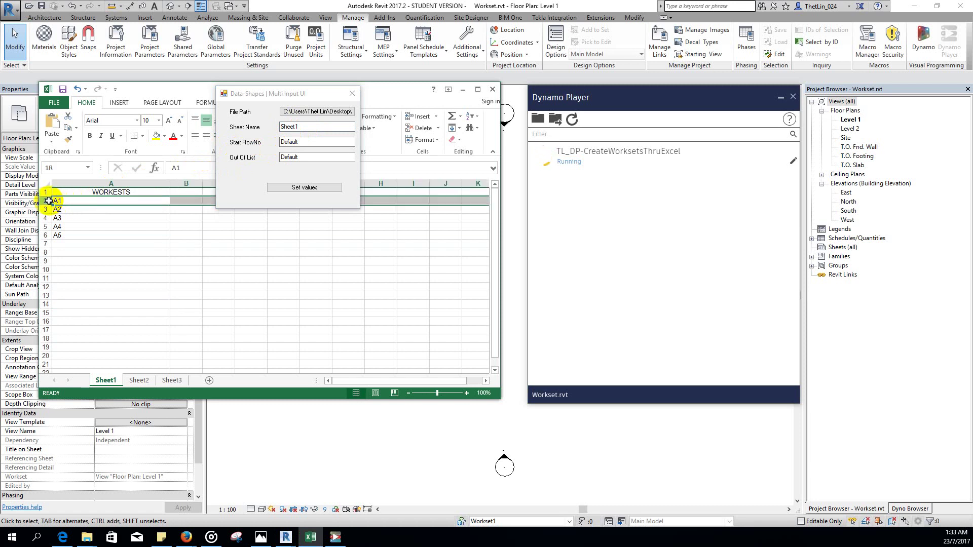
pyautogui.doubleClick(290, 142)
pyautogui.write('2')
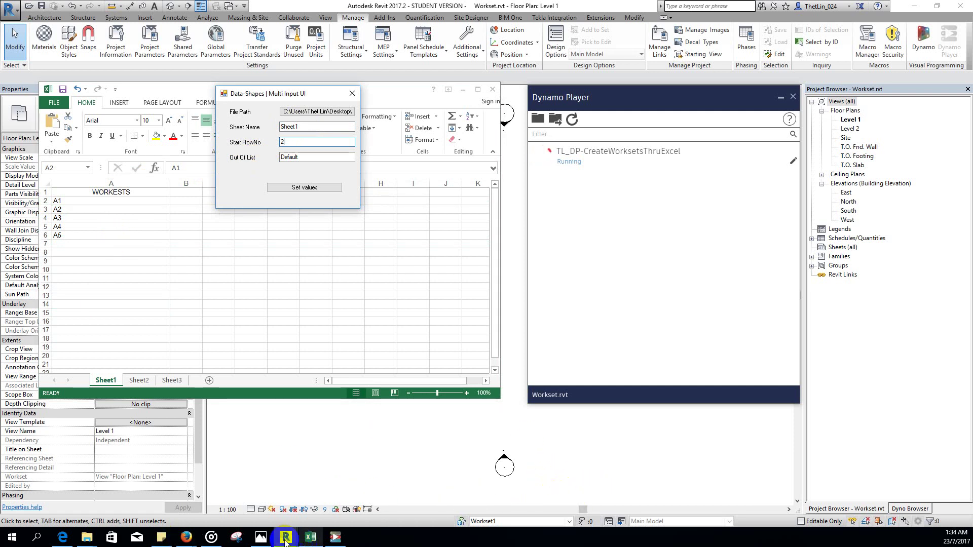
# - Examine the default worksets in the OutOfList.JPG image alongside the Excel list, with the input form and Dynamo Player moved clear
pyautogui.click(261, 538)
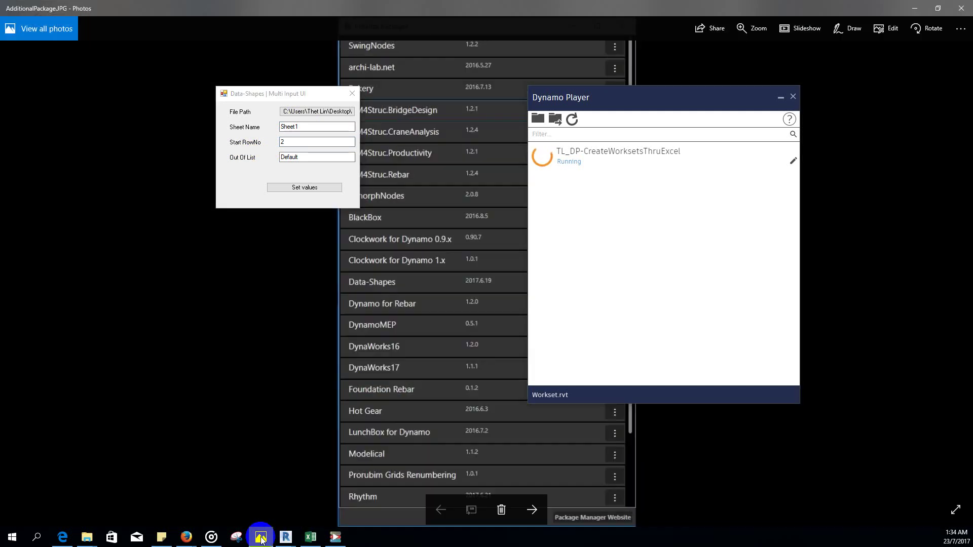
pyautogui.click(534, 513)
pyautogui.click(535, 511)
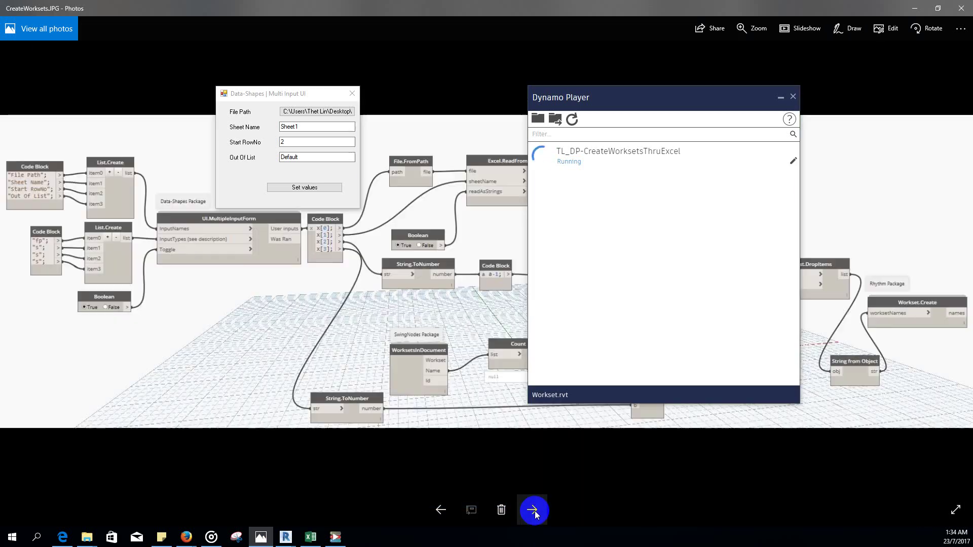
pyautogui.click(535, 511)
pyautogui.click(535, 511)
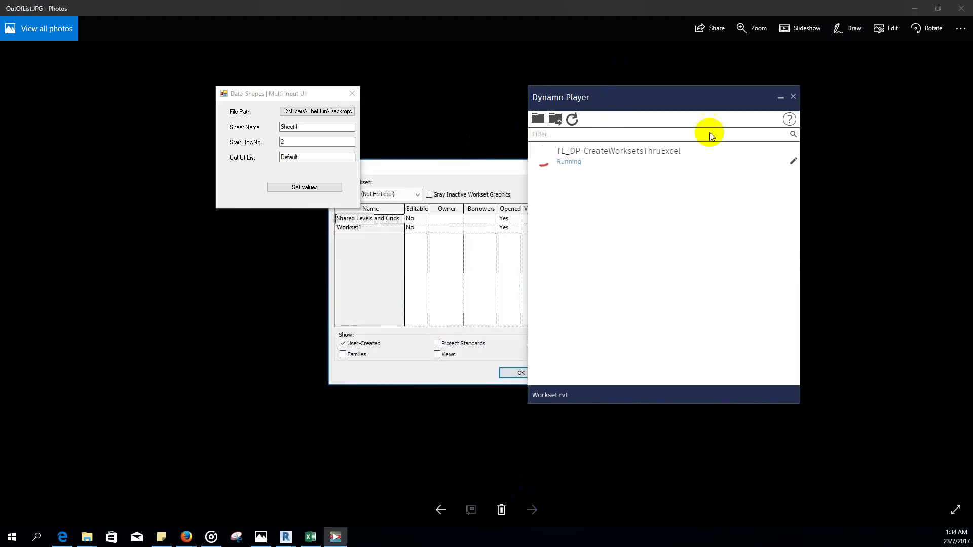
pyautogui.moveTo(304, 95); pyautogui.dragTo(250, 91)
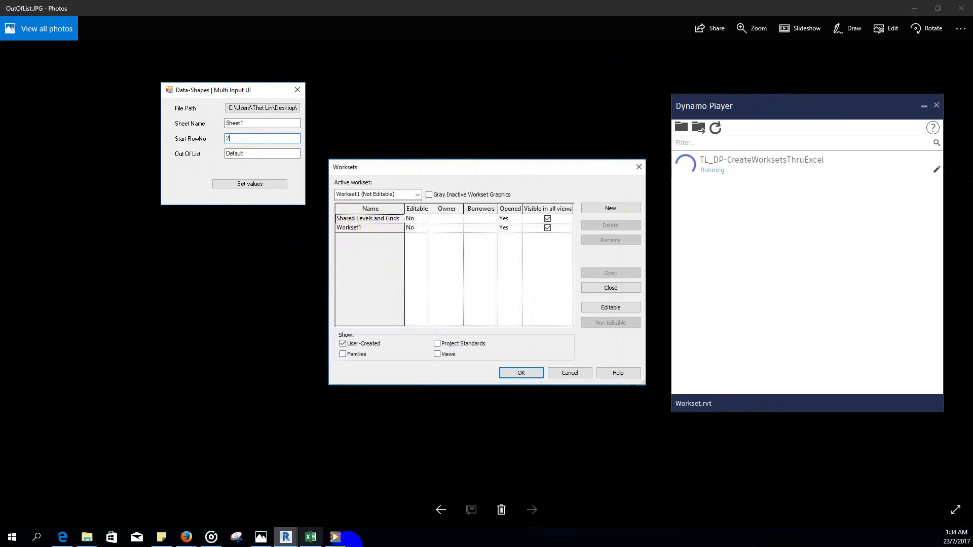
pyautogui.click(311, 538)
pyautogui.moveTo(360, 104); pyautogui.dragTo(330, 214)
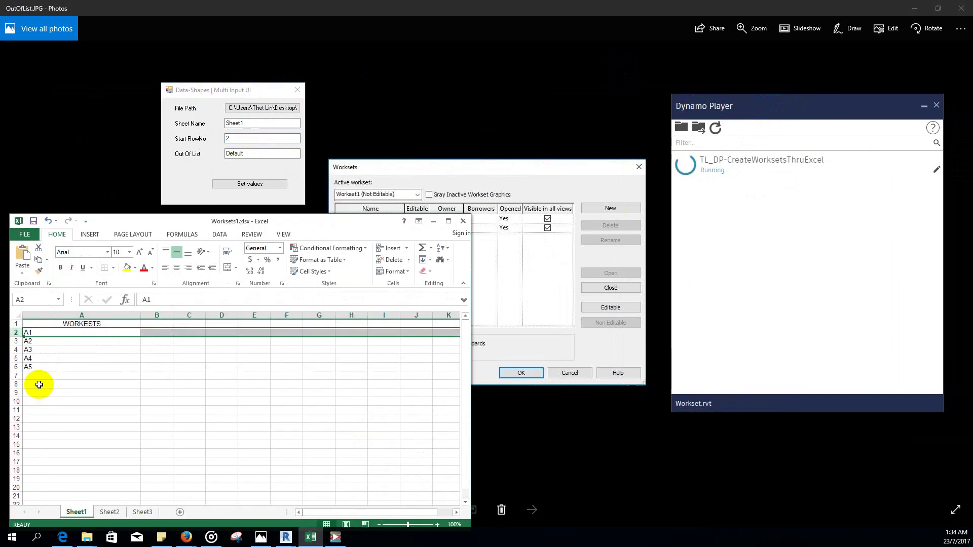
pyautogui.click(433, 221)
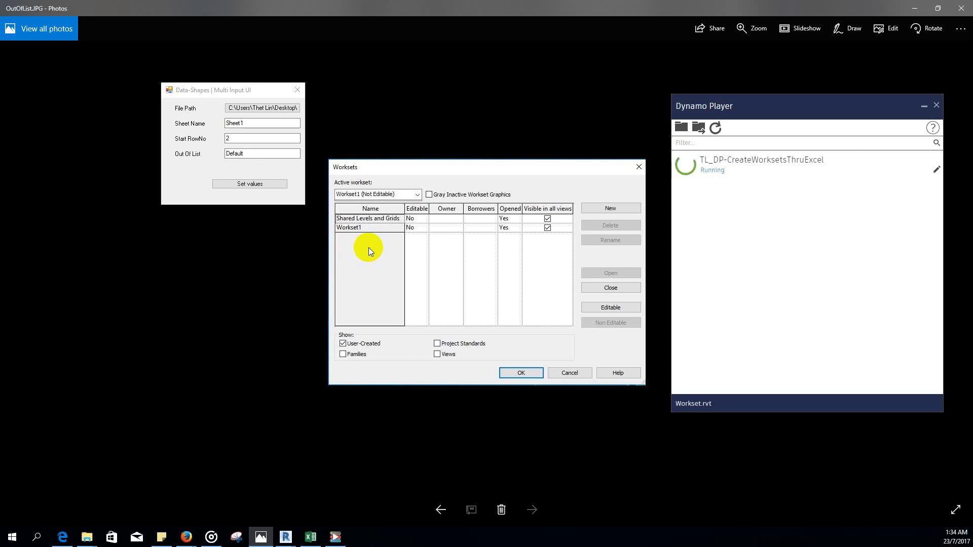
# - Set the Out Of List value to 2 and submit the input values to the script from the Revit project
pyautogui.doubleClick(254, 153)
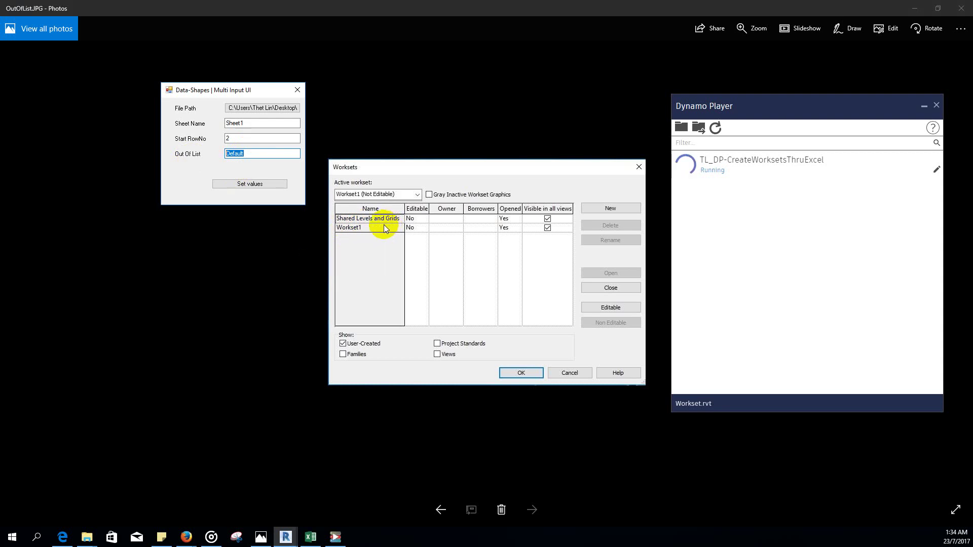
pyautogui.write('2')
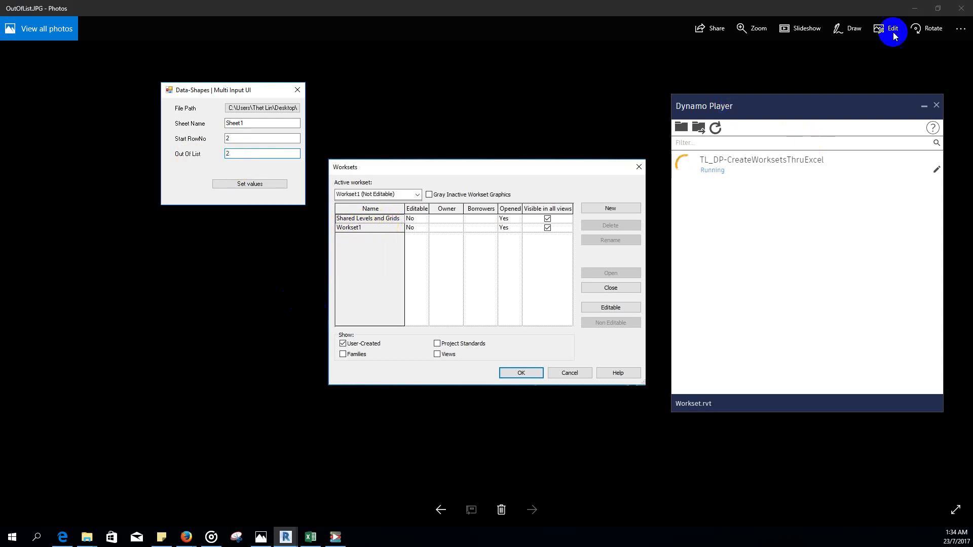
pyautogui.click(922, 7)
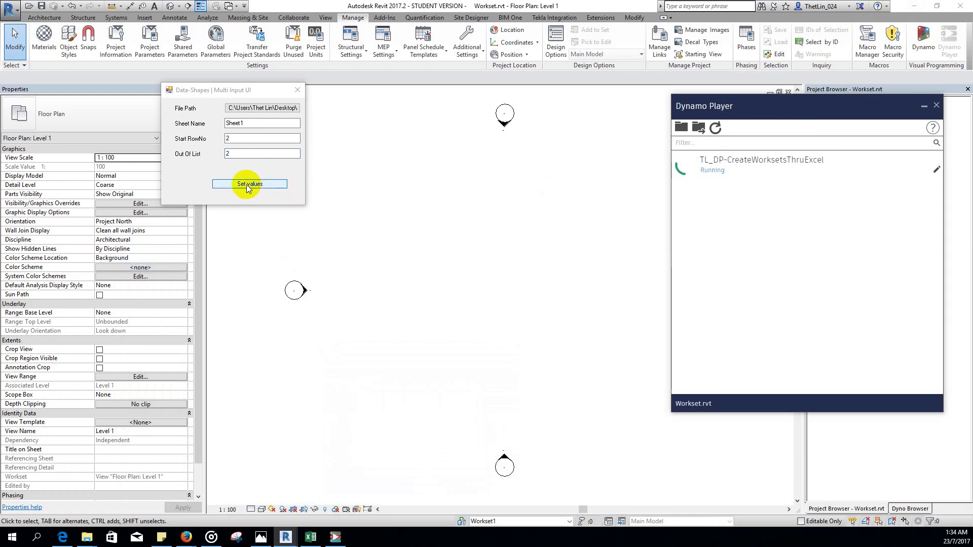
pyautogui.click(249, 185)
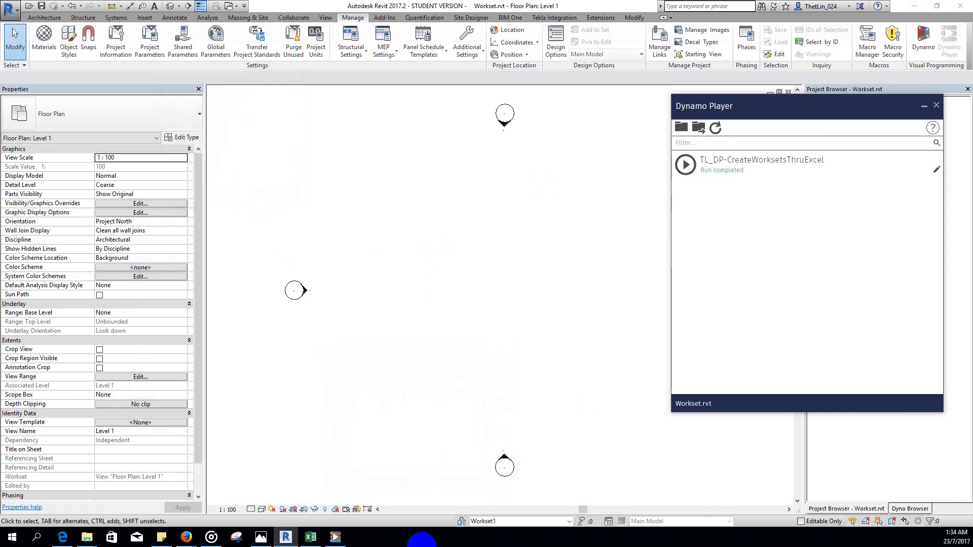
# - Compare the project's user-created worksets with the names in the Excel list, and close the Worksets dialog
pyautogui.click(462, 520)
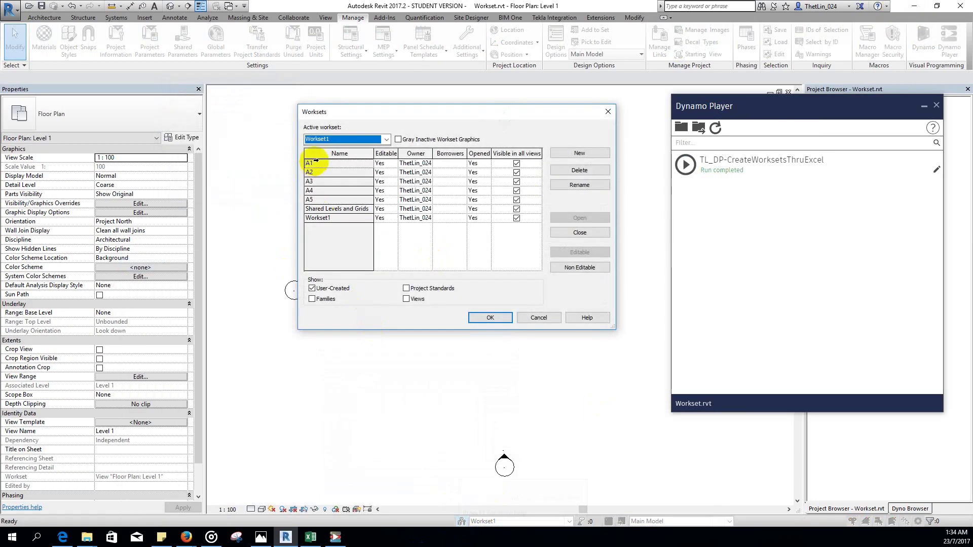
pyautogui.moveTo(319, 163); pyautogui.dragTo(319, 198)
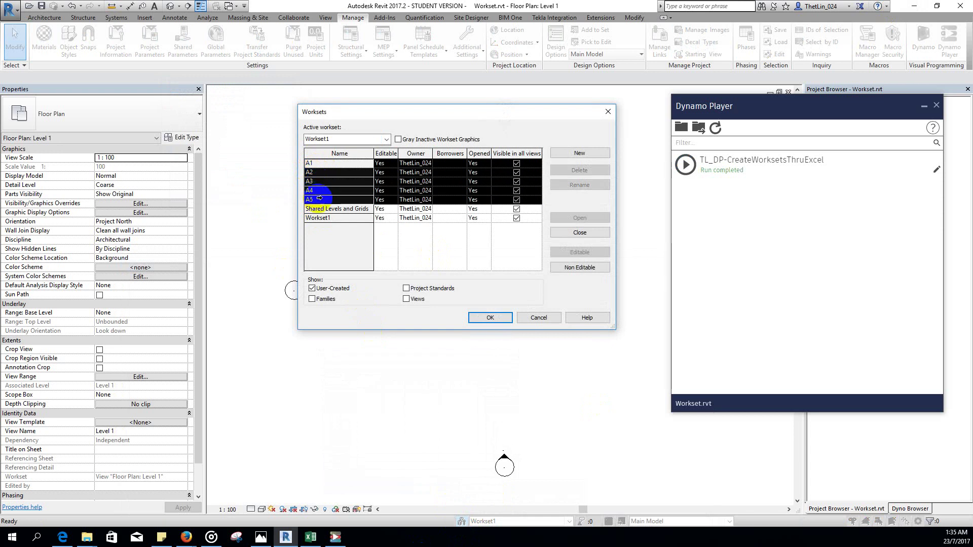
pyautogui.click(326, 540)
pyautogui.click(15, 332)
pyautogui.click(433, 222)
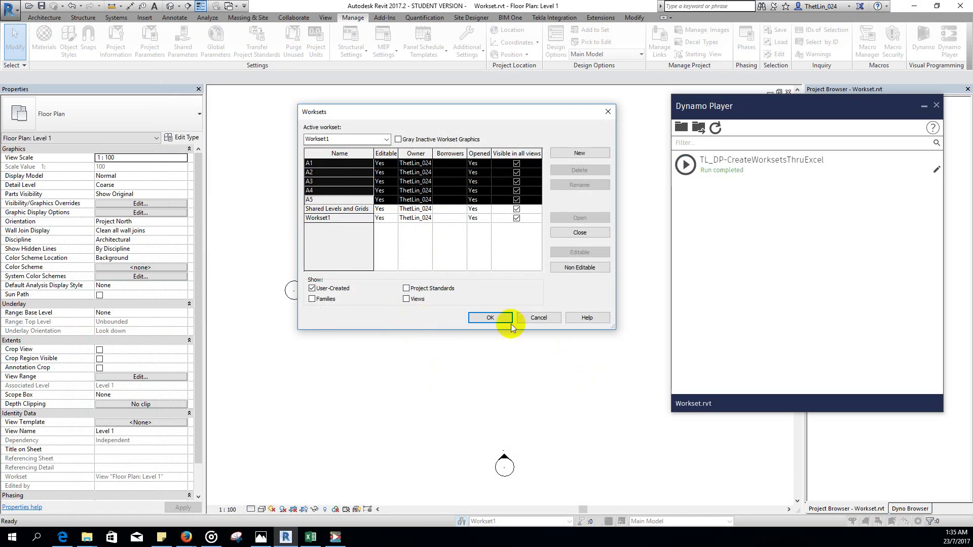
pyautogui.click(493, 317)
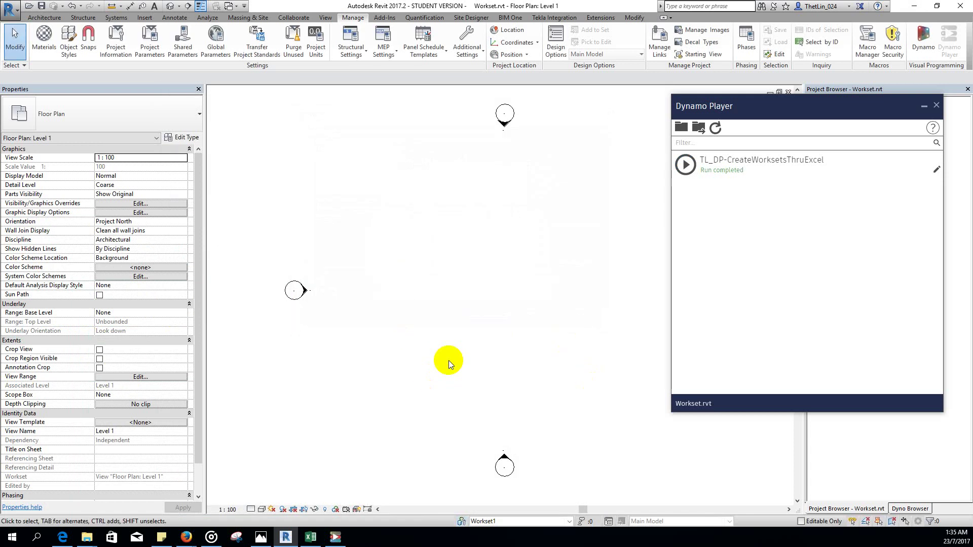
# - Save the workshared project as the central model
pyautogui.click(42, 6)
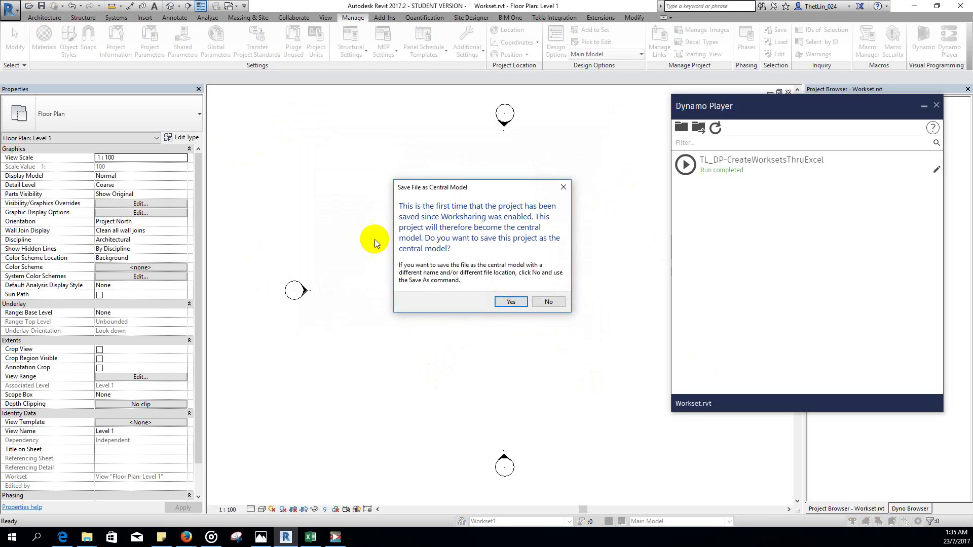
pyautogui.moveTo(501, 189); pyautogui.dragTo(482, 140)
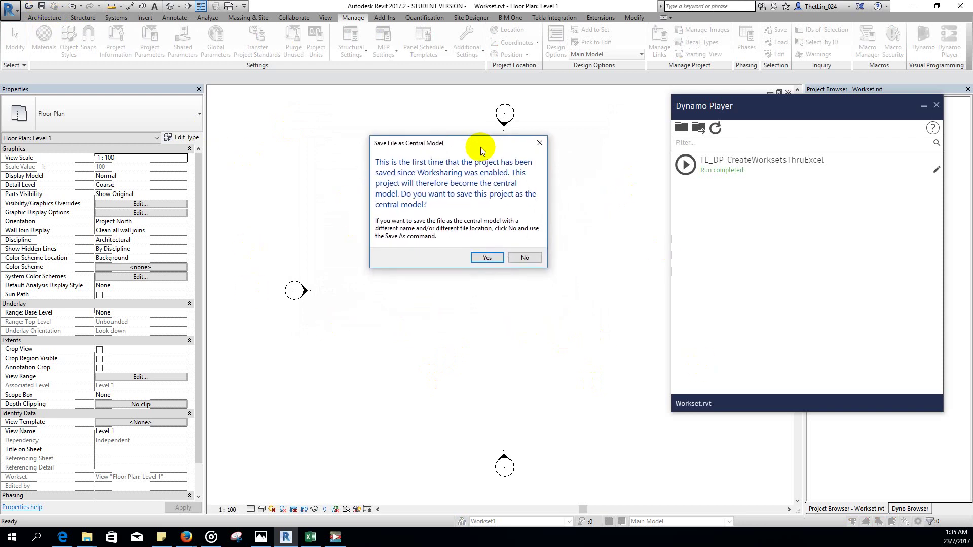
pyautogui.click(487, 258)
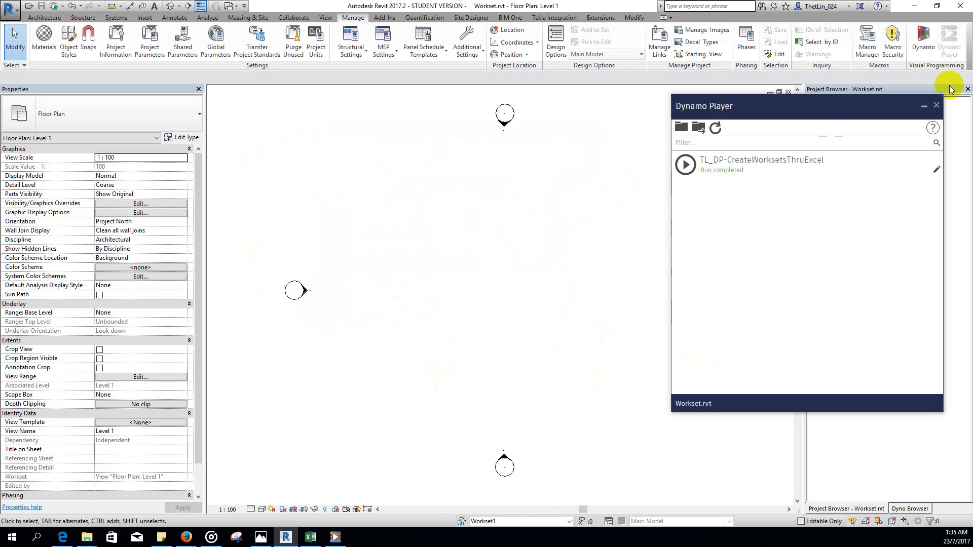
# - Close Dynamo Player and the project, and reopen Workset.rvt from the Create Worksets folder as a new local file
pyautogui.click(936, 105)
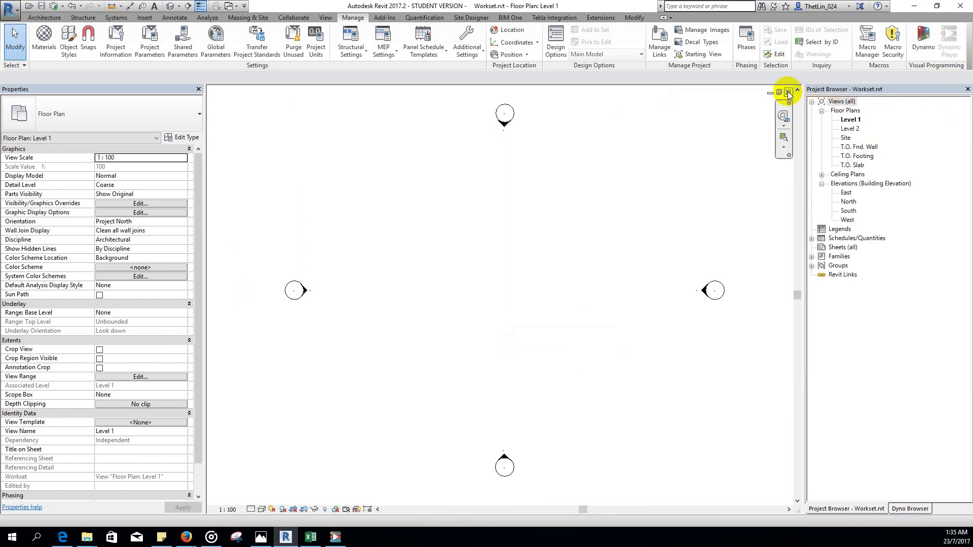
pyautogui.click(788, 92)
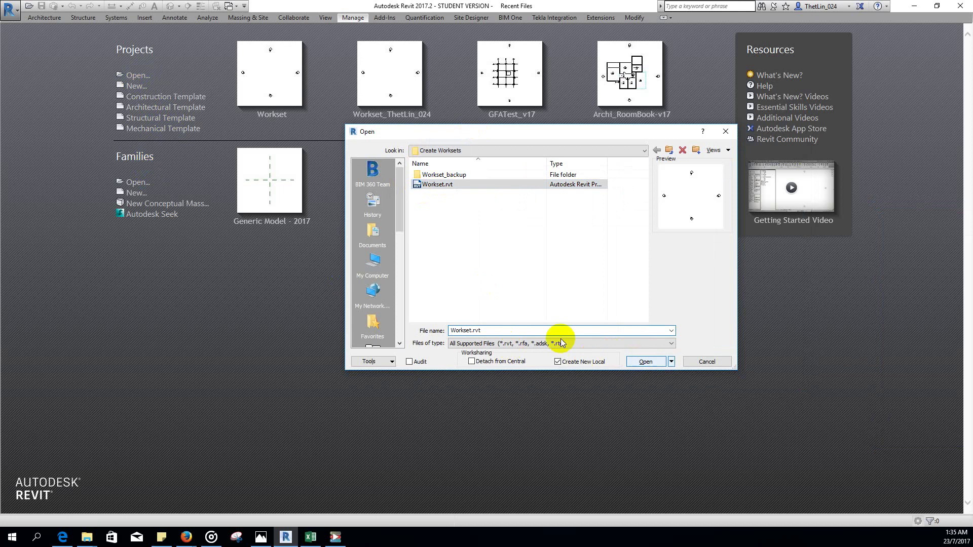
pyautogui.click(645, 361)
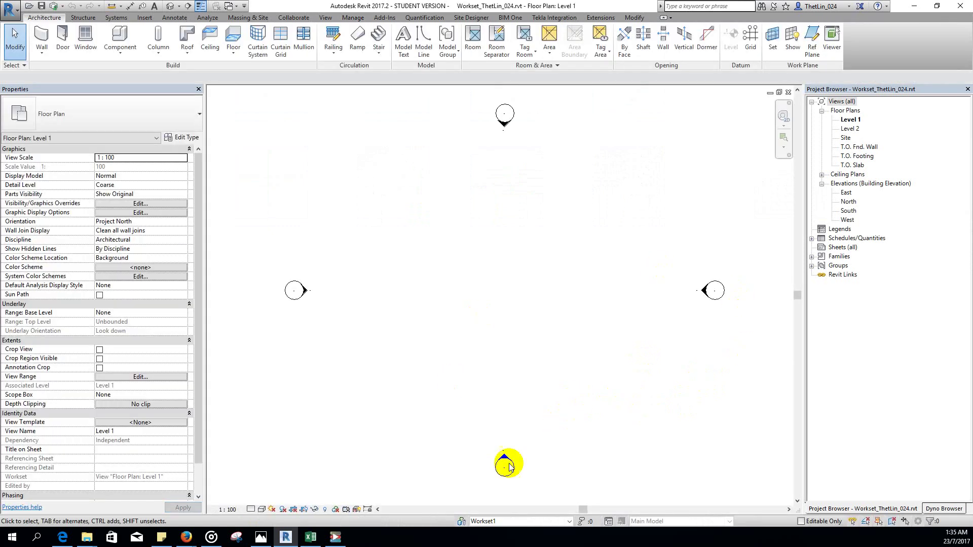
# - Review the user-created worksets in the local file against the Excel names and default worksets, and close the Worksets dialog
pyautogui.click(460, 519)
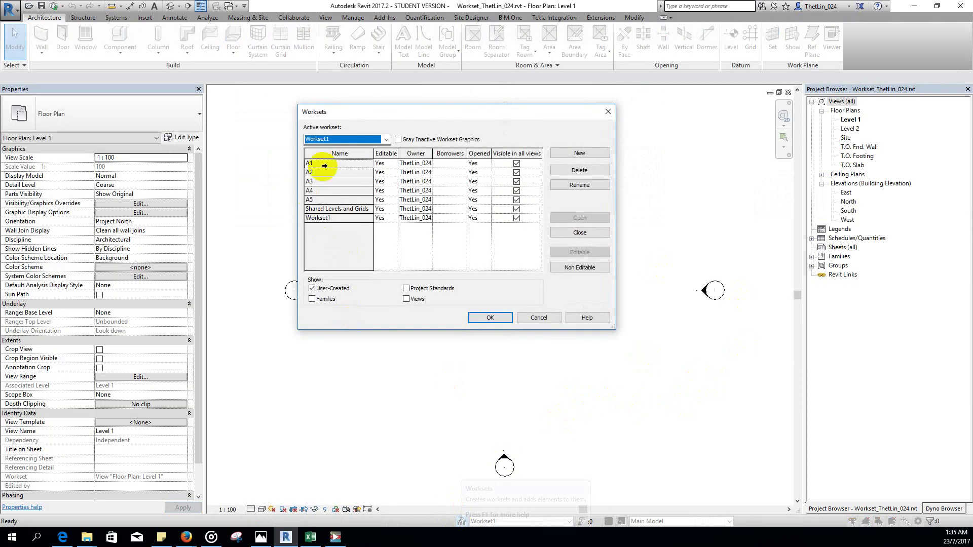
pyautogui.moveTo(316, 163); pyautogui.dragTo(326, 217)
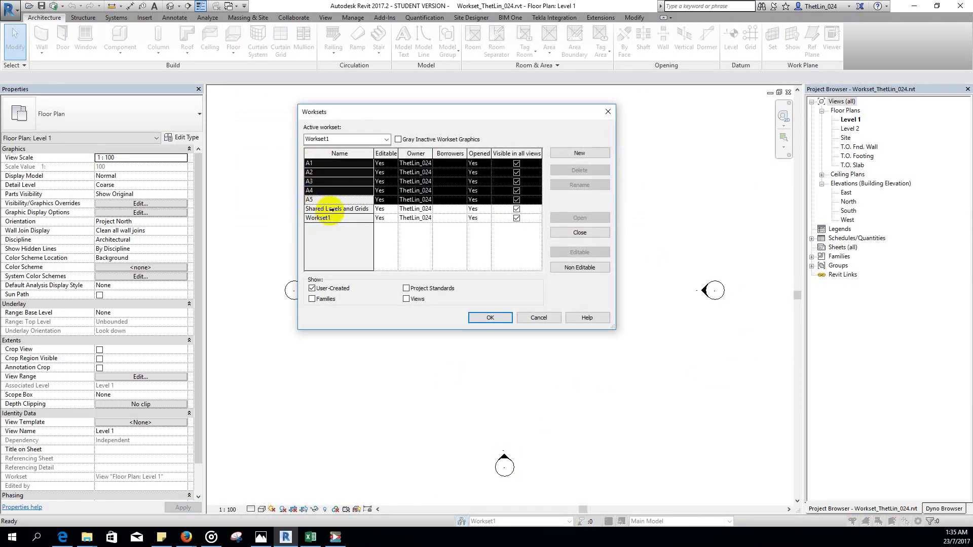
pyautogui.click(327, 211)
pyautogui.keyDown('shift'); pyautogui.click(331, 218); pyautogui.keyUp('shift')
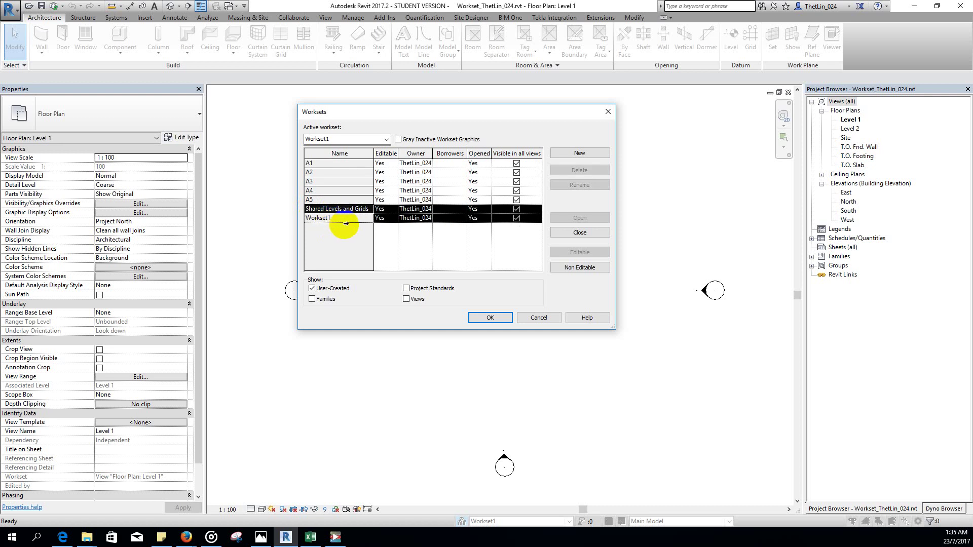
pyautogui.click(490, 319)
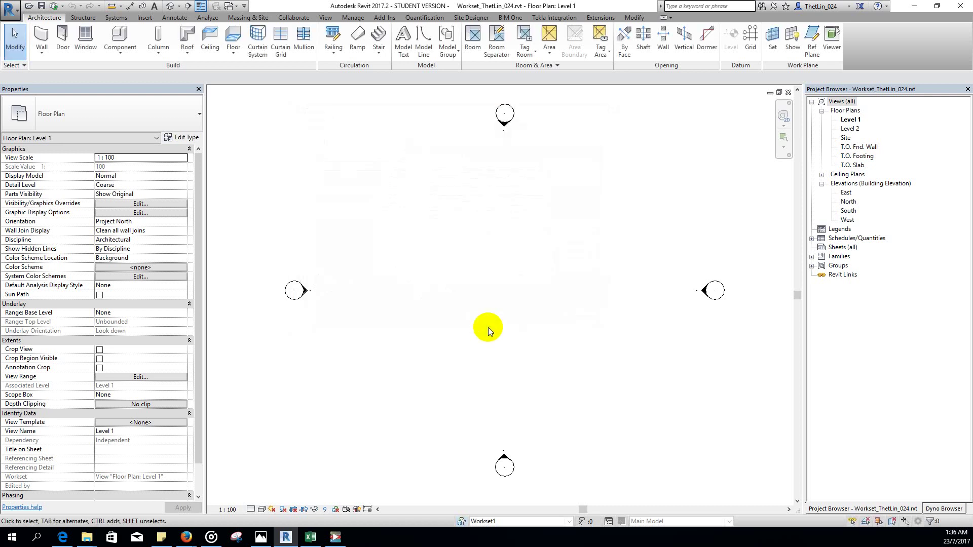
# - Switch to Excel, add B1 to B5 below A5 in the workset list, then save and close the workbook
pyautogui.click(311, 537)
pyautogui.moveTo(310, 223); pyautogui.dragTo(501, 2)
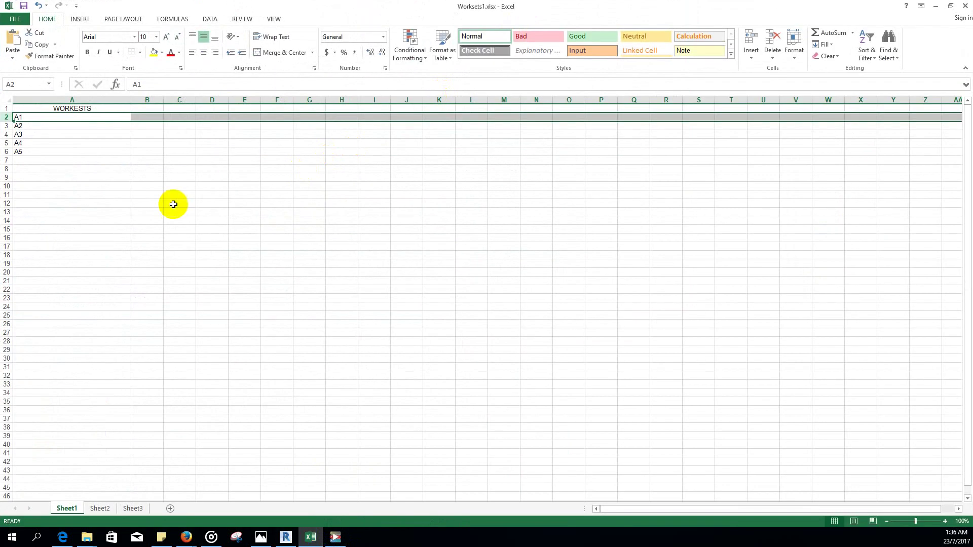
pyautogui.click(18, 159)
pyautogui.write('B1')
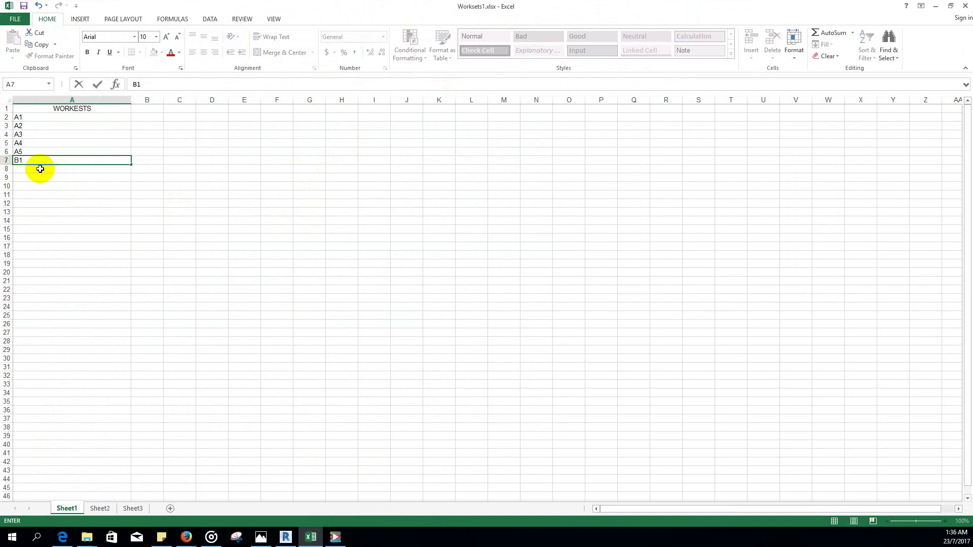
pyautogui.press('Return')
pyautogui.click(48, 158)
pyautogui.moveTo(130, 165); pyautogui.dragTo(125, 203)
pyautogui.click(24, 6)
pyautogui.click(965, 6)
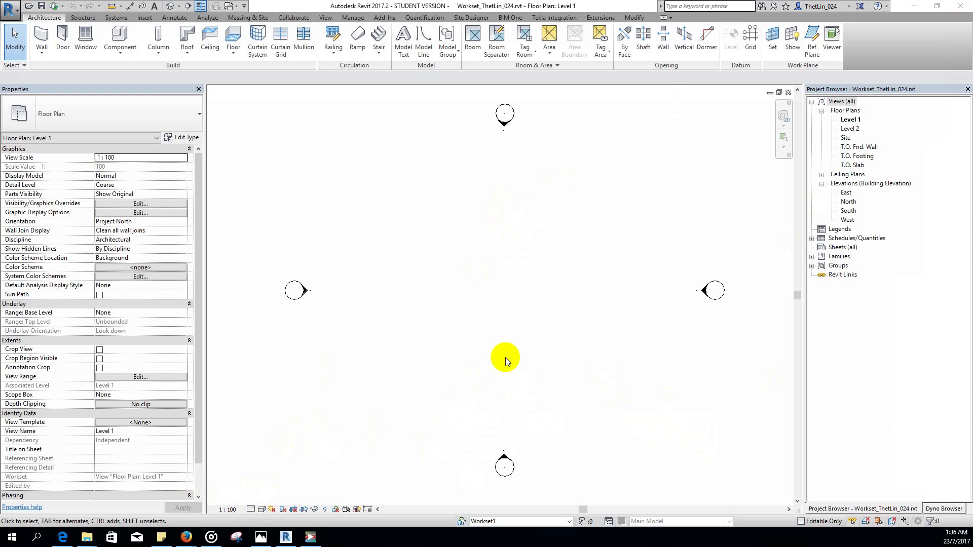
# - Run the TL_DP-CreateWorksetsThruExcel script in Dynamo Player and clear the other windows away from its input form
pyautogui.click(311, 537)
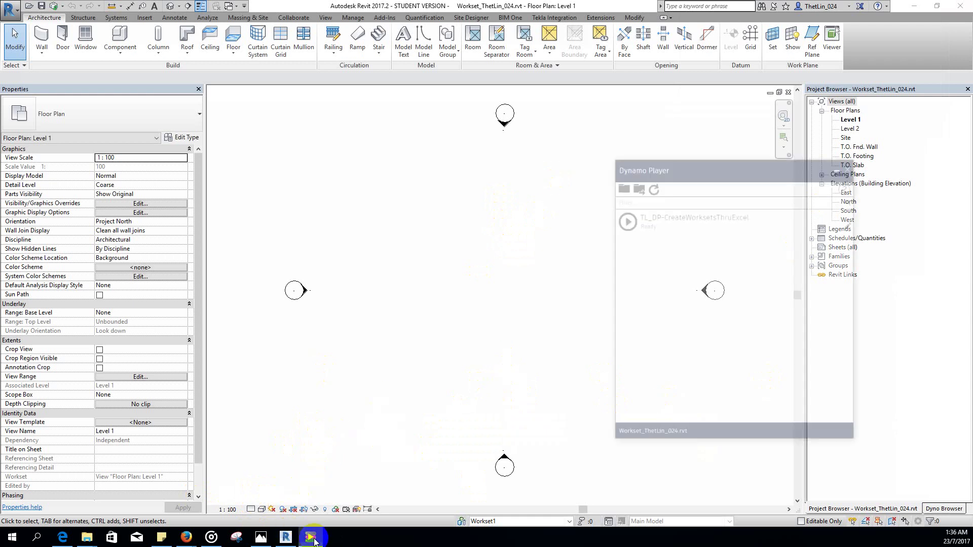
pyautogui.moveTo(730, 102); pyautogui.dragTo(674, 92)
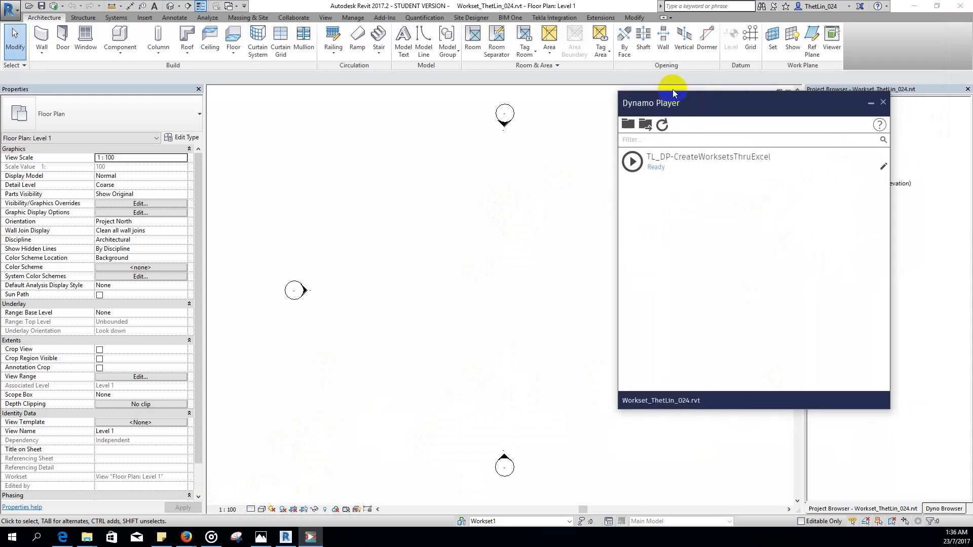
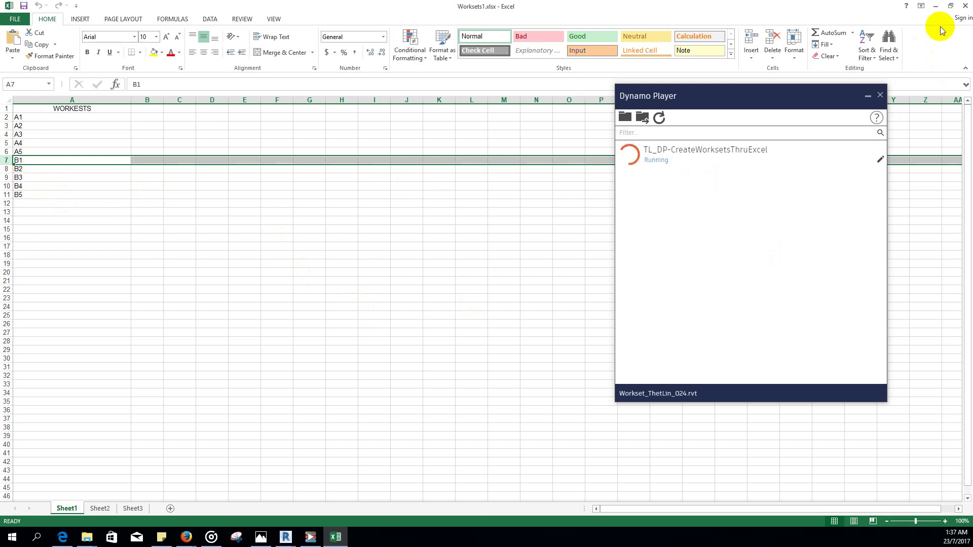
pyautogui.click(936, 7)
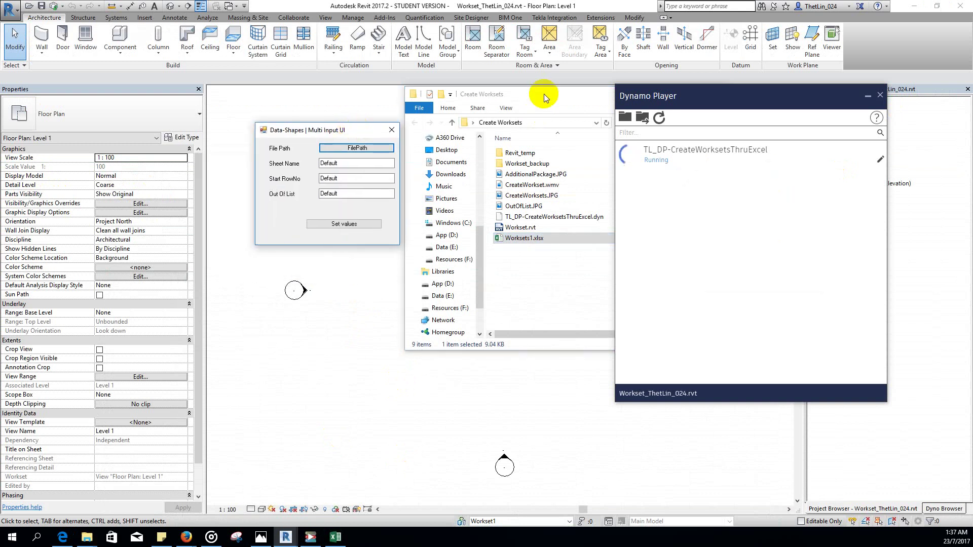
pyautogui.moveTo(543, 93); pyautogui.dragTo(544, 219)
pyautogui.click(360, 132)
pyautogui.moveTo(361, 133); pyautogui.dragTo(387, 105)
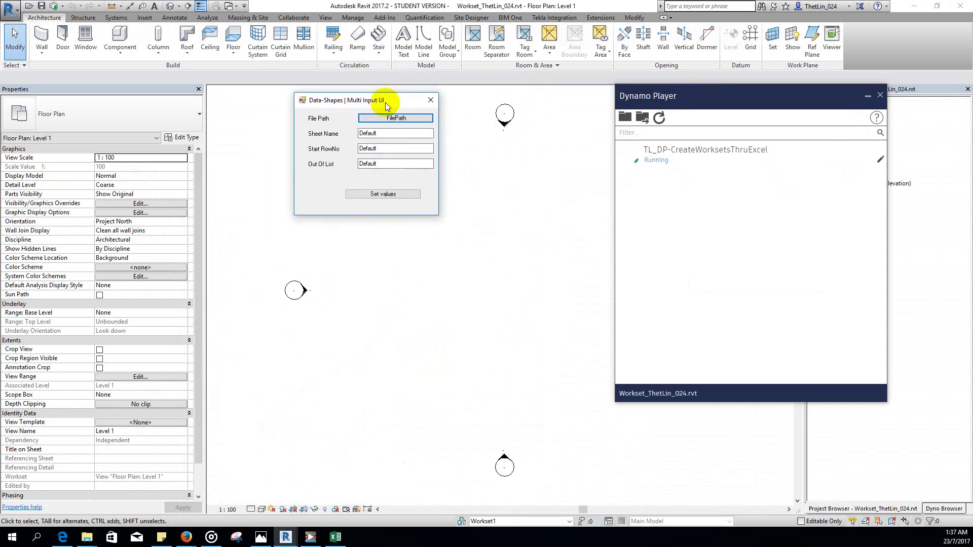
# - Choose Worksets1.xlsx as the script's file path and set the sheet name to Sheet1
pyautogui.click(388, 118)
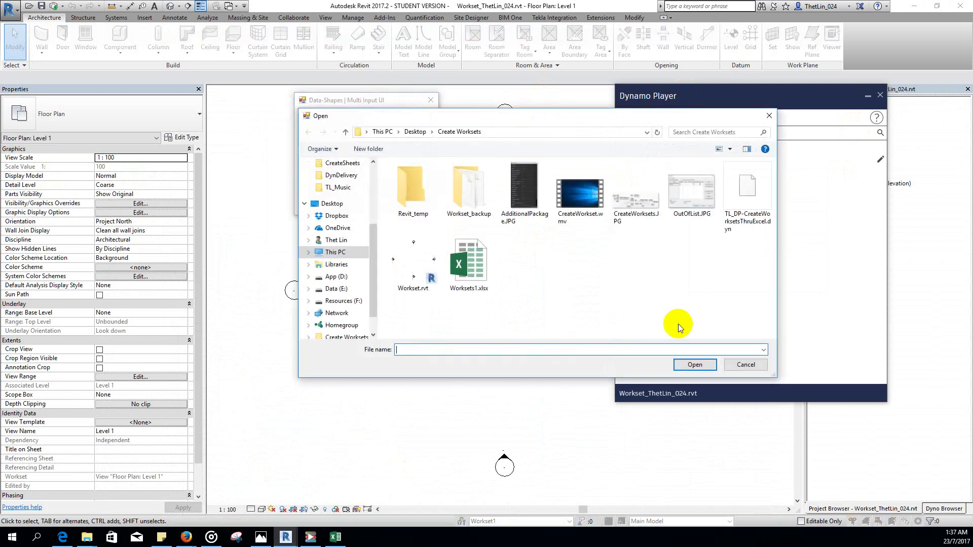
pyautogui.click(484, 266)
pyautogui.click(693, 366)
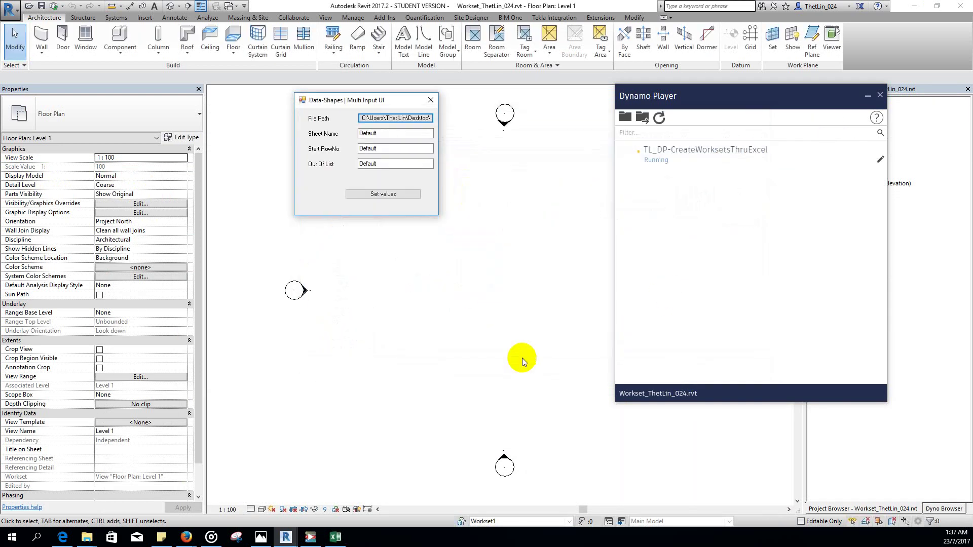
pyautogui.press('Tab')
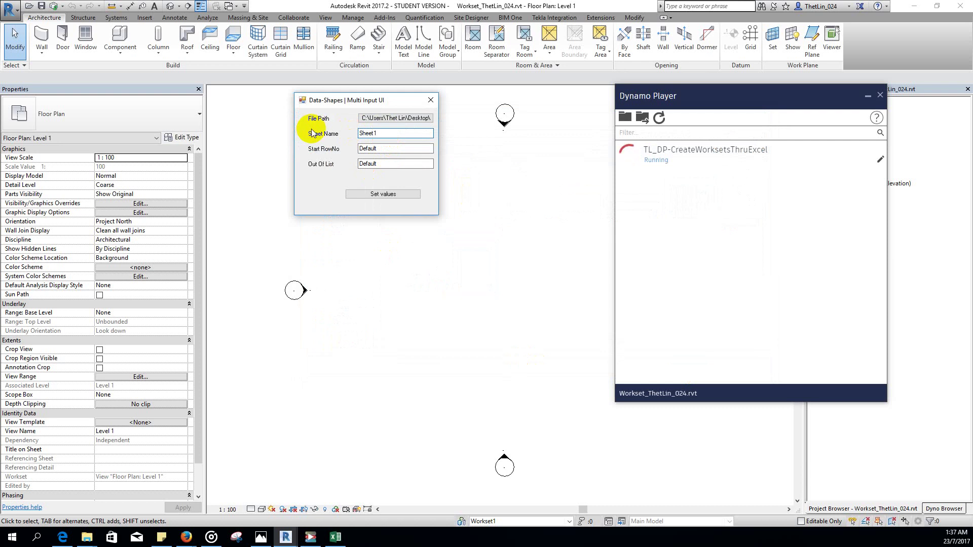
# - Check the first data row in the Excel list, and set both Start RowNo and Out Of List to 2
pyautogui.click(335, 537)
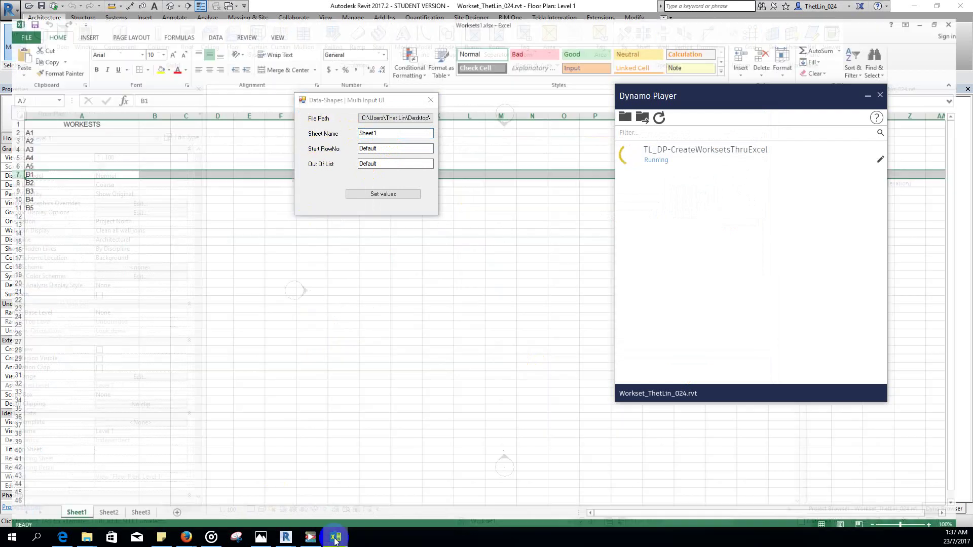
pyautogui.click(5, 118)
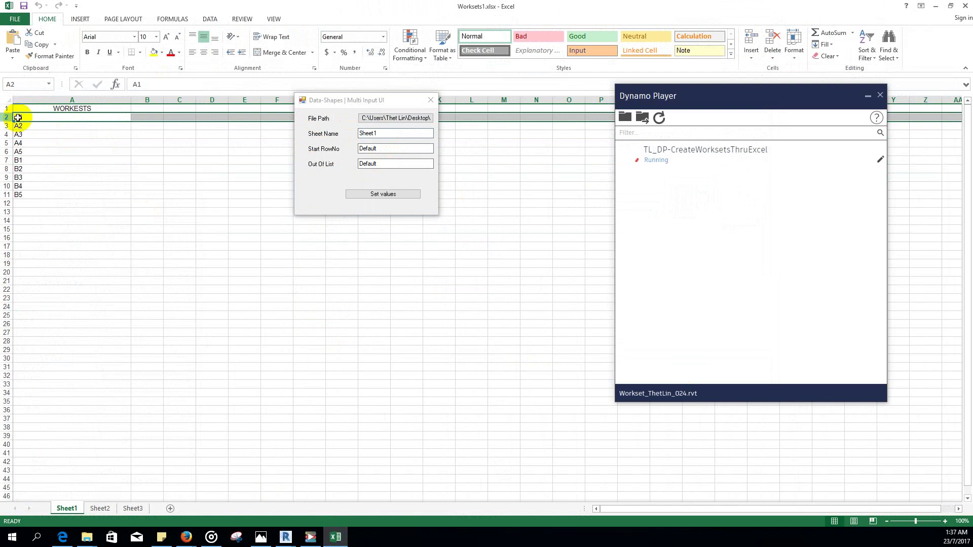
pyautogui.click(390, 148)
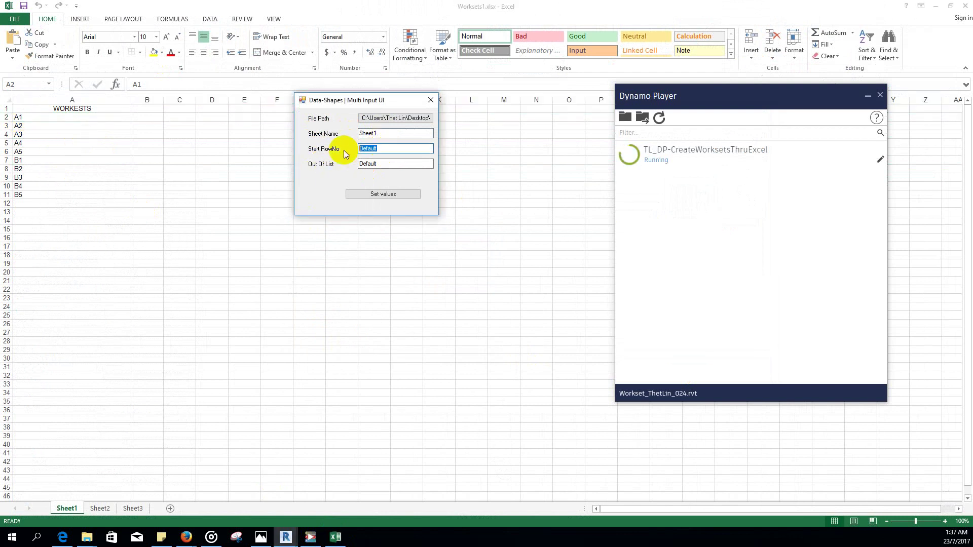
pyautogui.write('2')
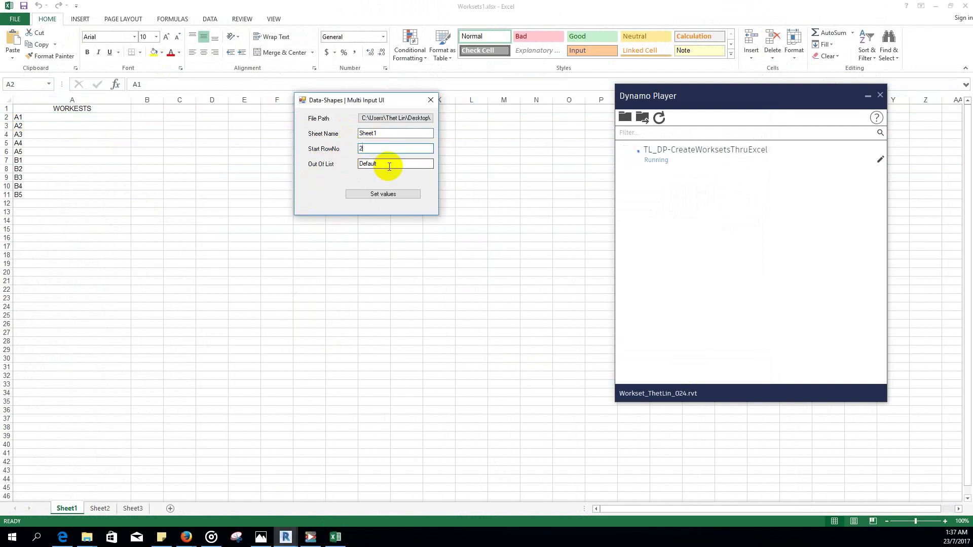
pyautogui.click(375, 163)
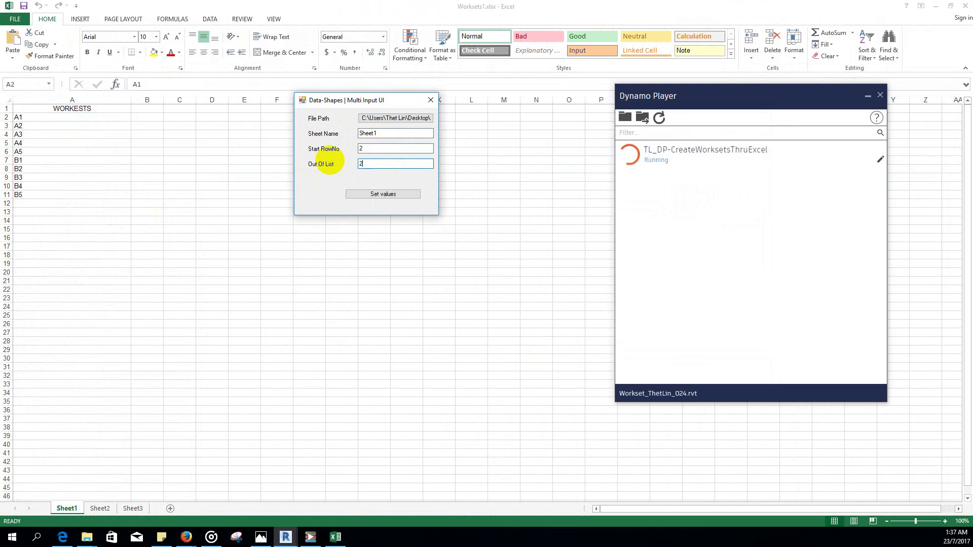
pyautogui.write('2')
# - Consult the OutOfList.JPG picture, submit the input values to the script, and return to the Revit project
pyautogui.click(256, 538)
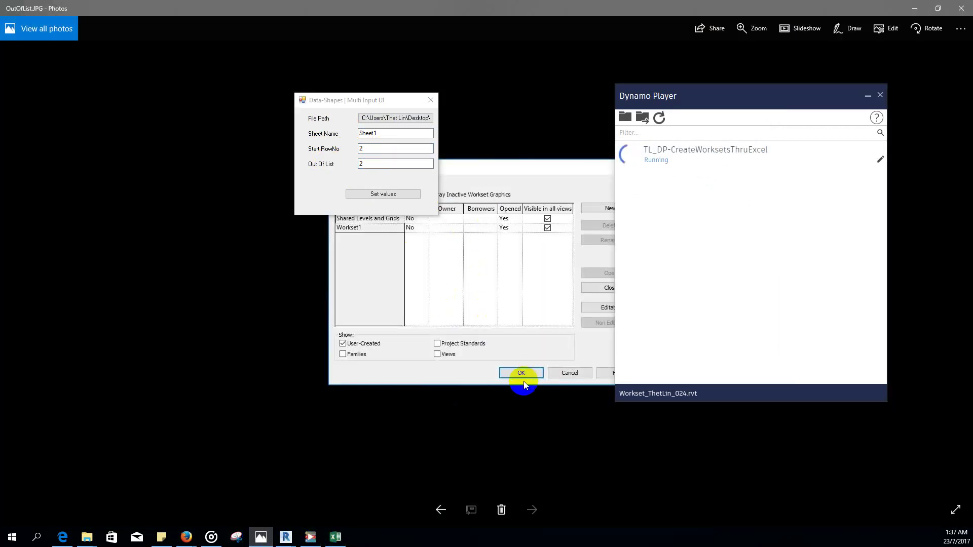
pyautogui.click(918, 9)
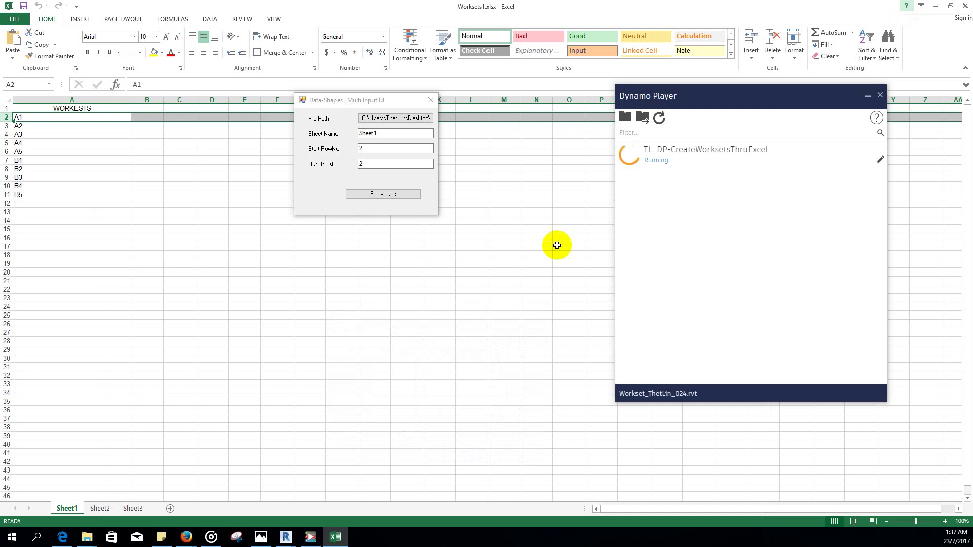
pyautogui.click(248, 540)
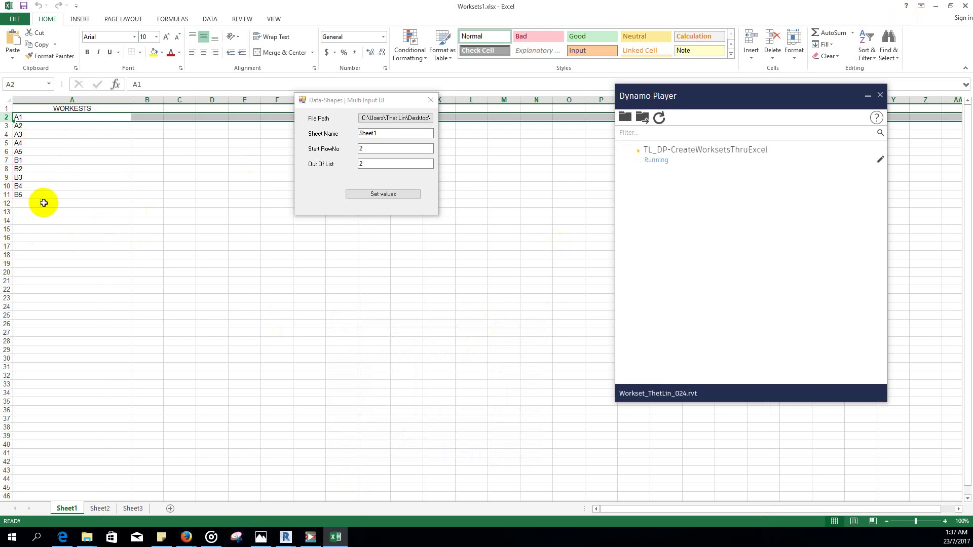
pyautogui.click(382, 195)
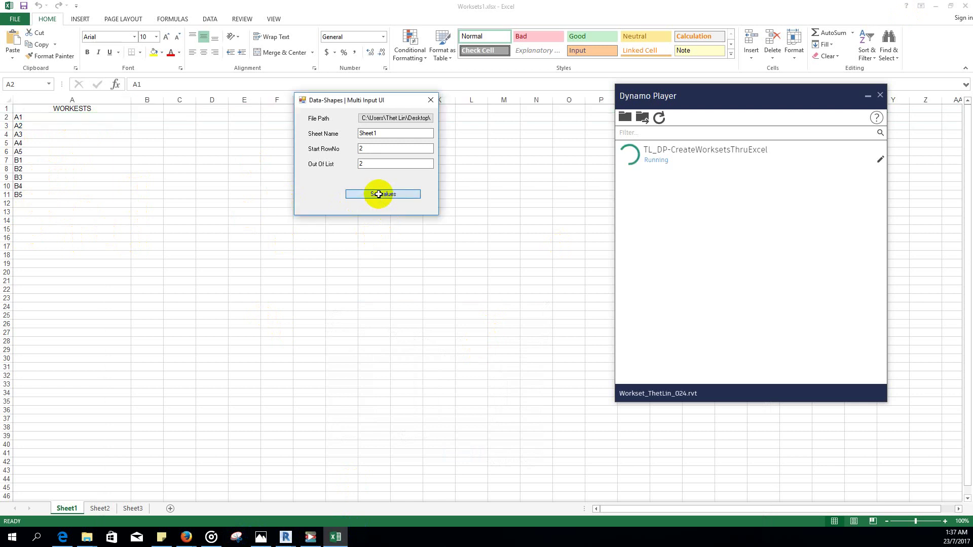
pyautogui.click(937, 6)
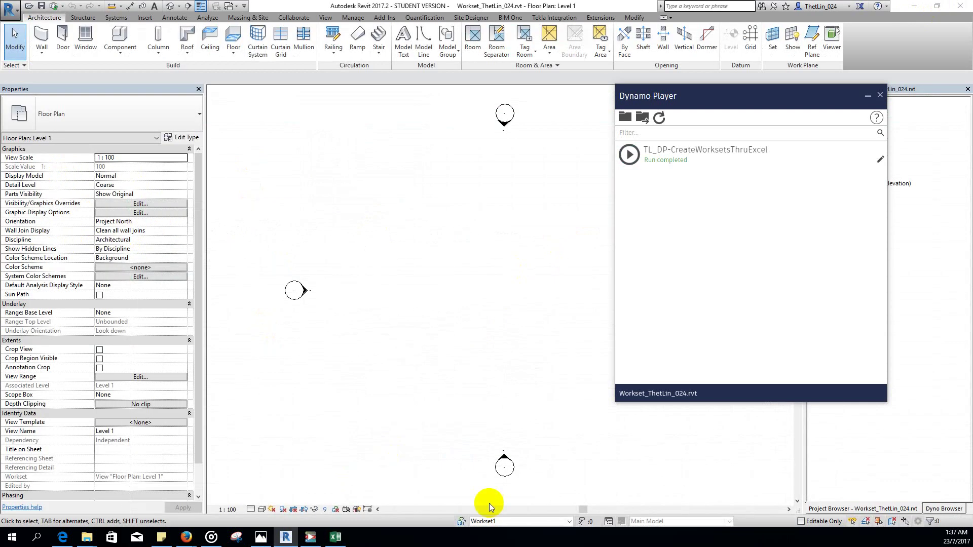
# - Check the project's worksets for B1 to B5, and close the Worksets dialog
pyautogui.click(458, 522)
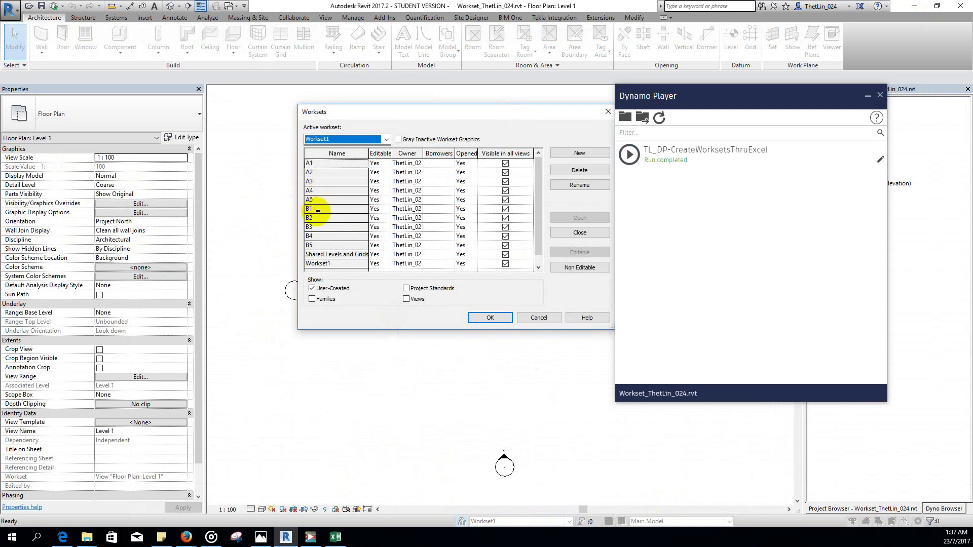
pyautogui.moveTo(315, 209); pyautogui.dragTo(316, 246)
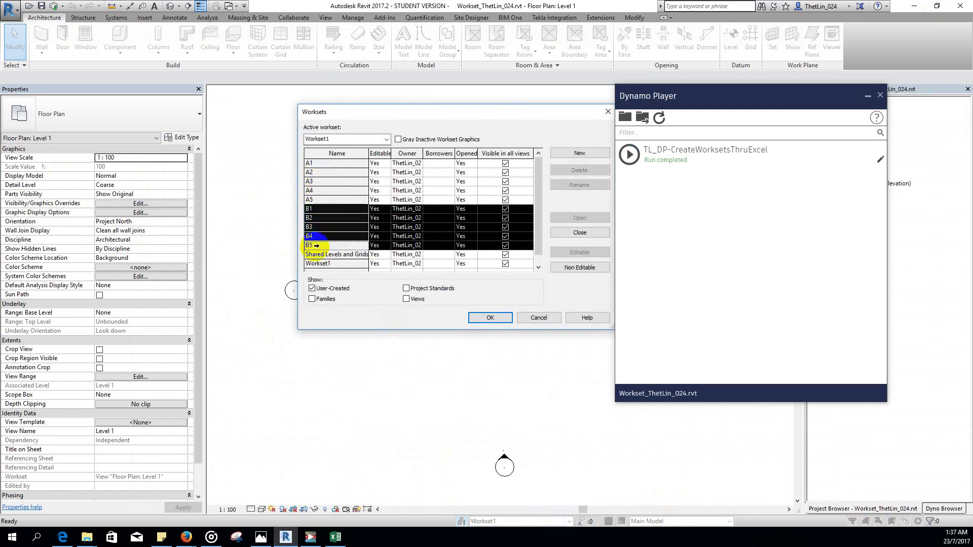
pyautogui.click(490, 318)
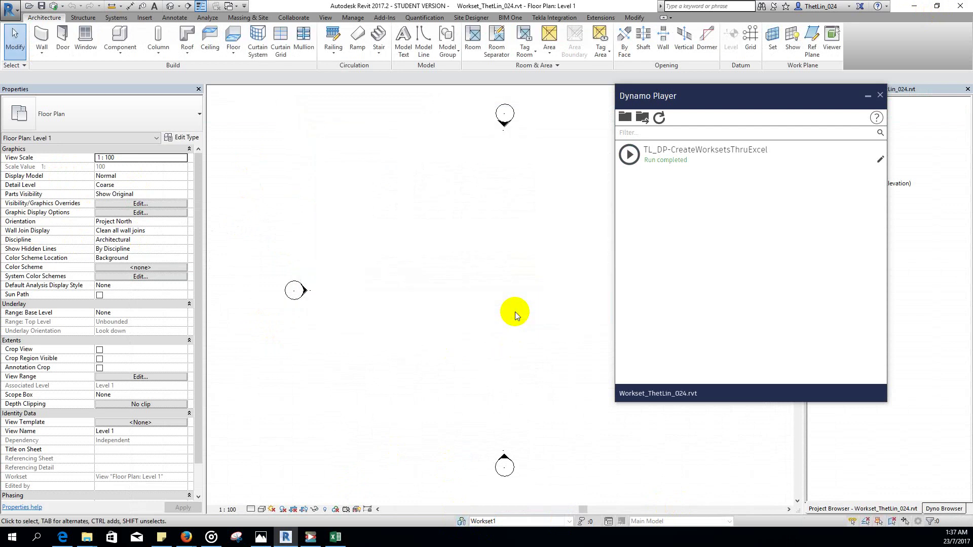
# - Add C1 to C5 below B5 in the Excel workset list and return to the Revit project
pyautogui.click(335, 537)
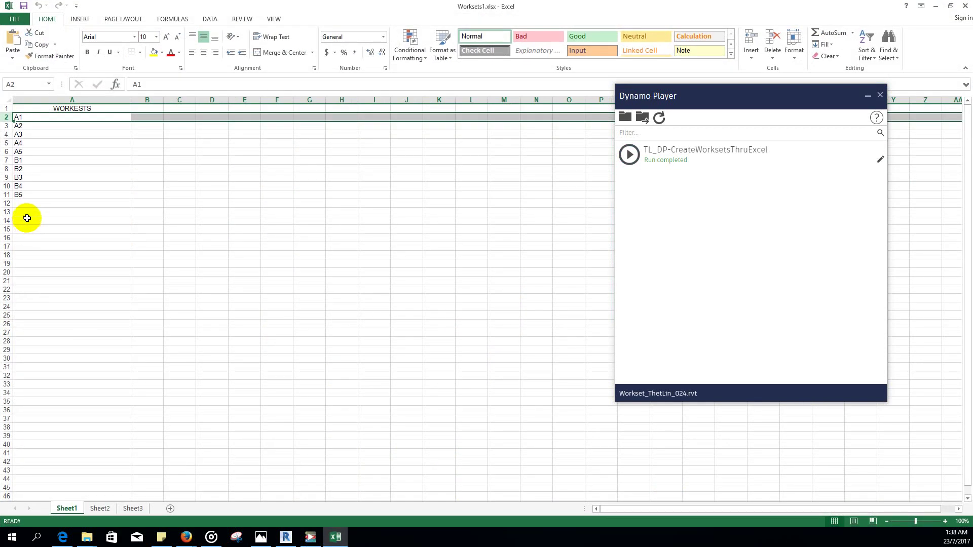
pyautogui.click(23, 203)
pyautogui.write('C')
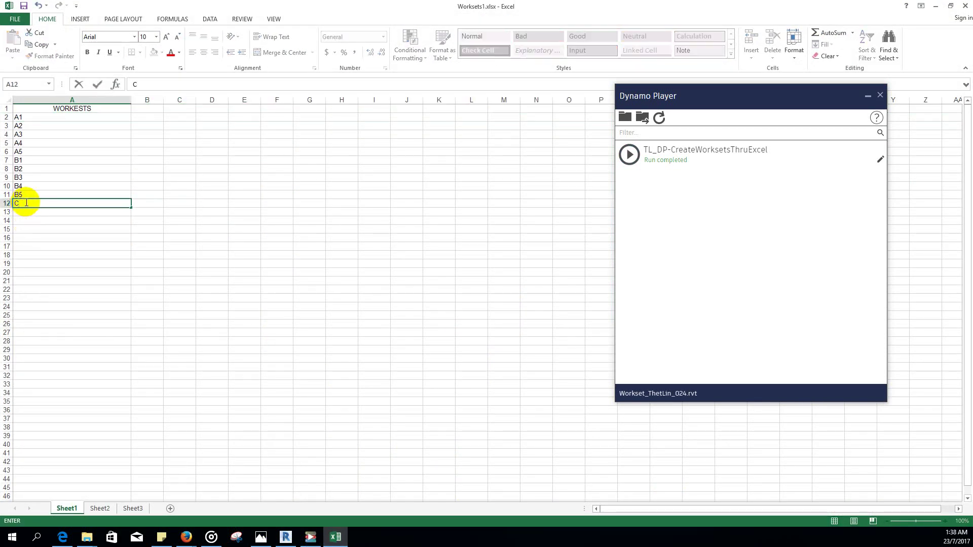
pyautogui.write('1')
pyautogui.press('Return')
pyautogui.click(33, 205)
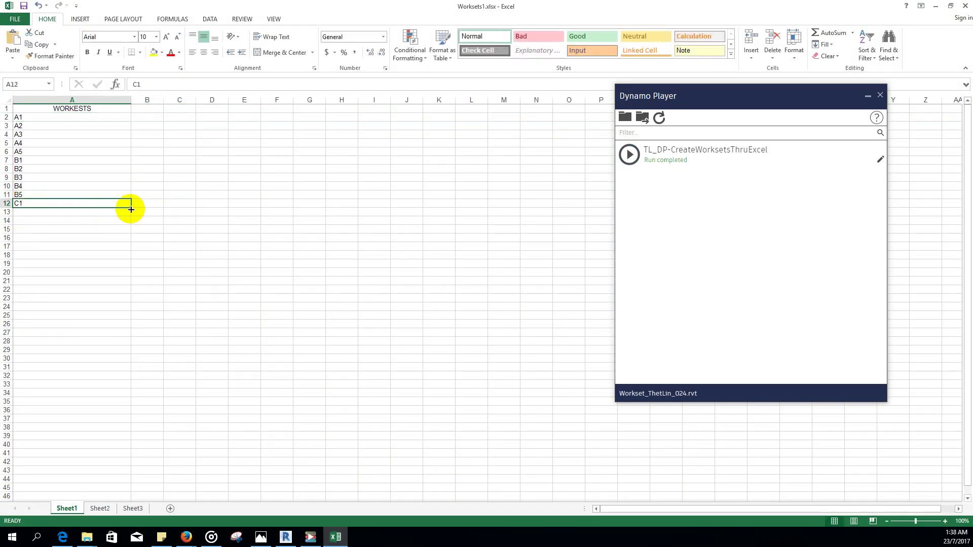
pyautogui.moveTo(131, 210); pyautogui.dragTo(127, 243)
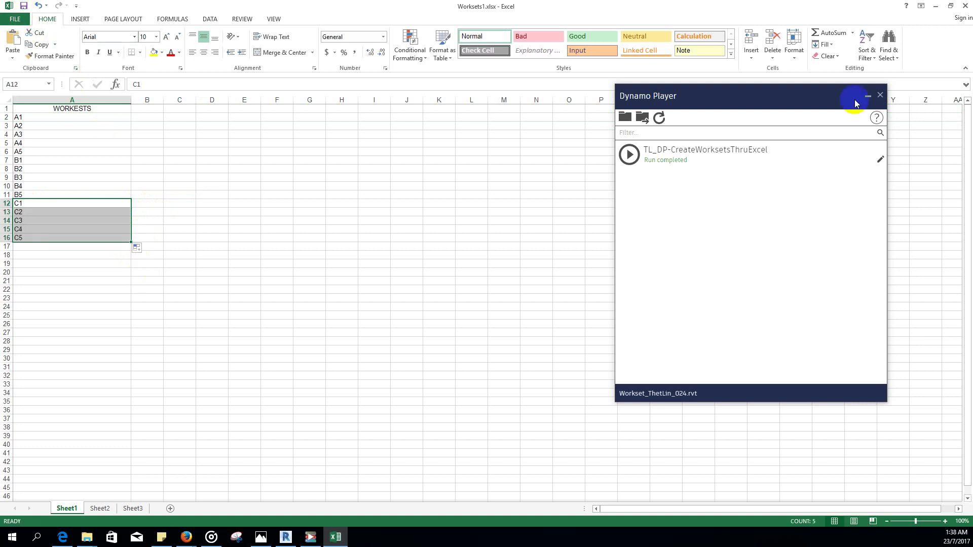
pyautogui.click(936, 6)
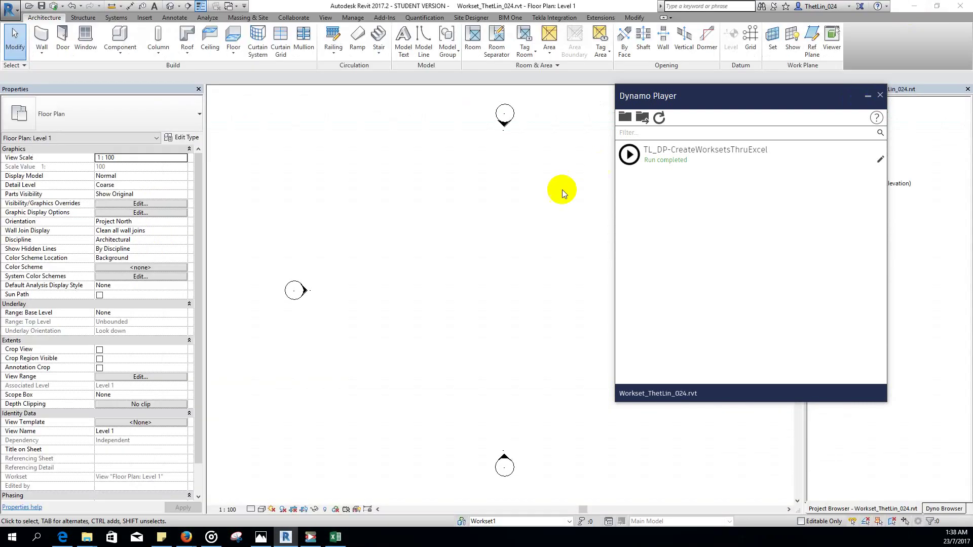
# - Run the TL_DP-CreateWorksetsThruExcel script again and choose Worksets1.xlsx as its file path
pyautogui.click(629, 154)
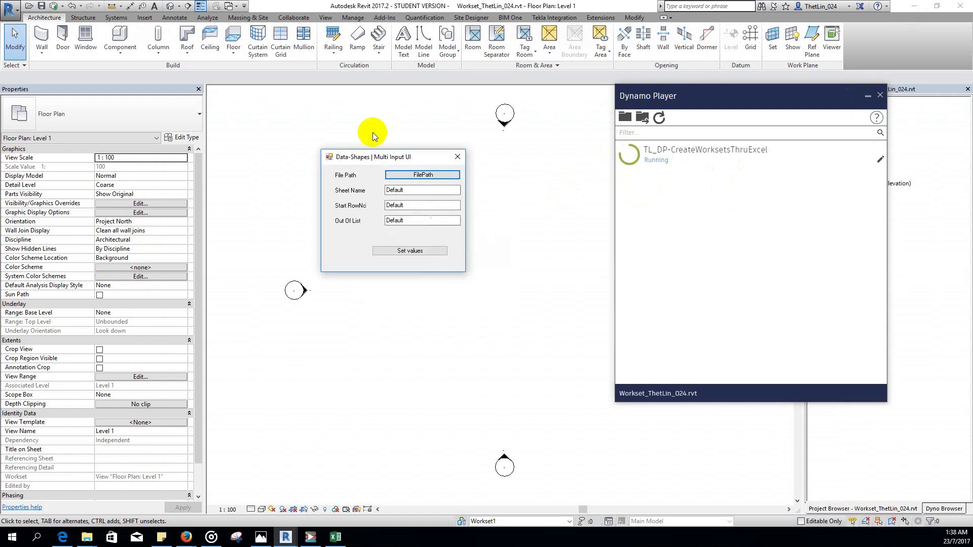
pyautogui.click(350, 124)
pyautogui.click(444, 279)
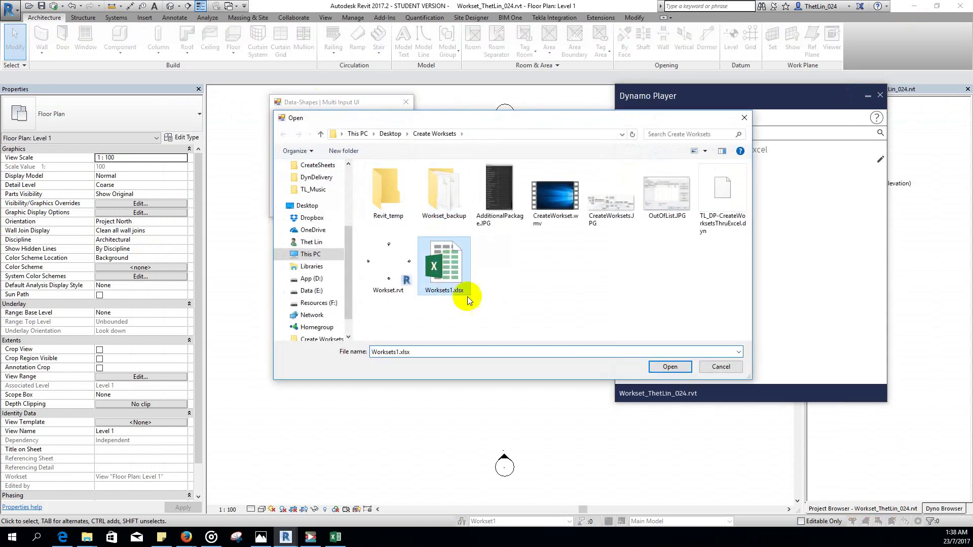
pyautogui.click(672, 367)
# - Set Sheet Name to Sheet1, Start RowNo to 2 and Out Of List to 2, and submit the values to the script
pyautogui.doubleClick(369, 135)
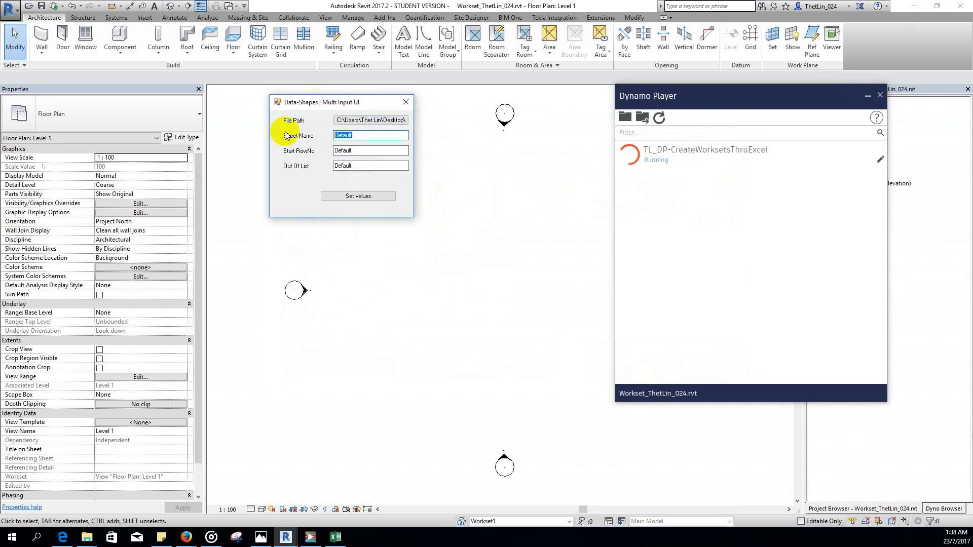
pyautogui.write('Sheet')
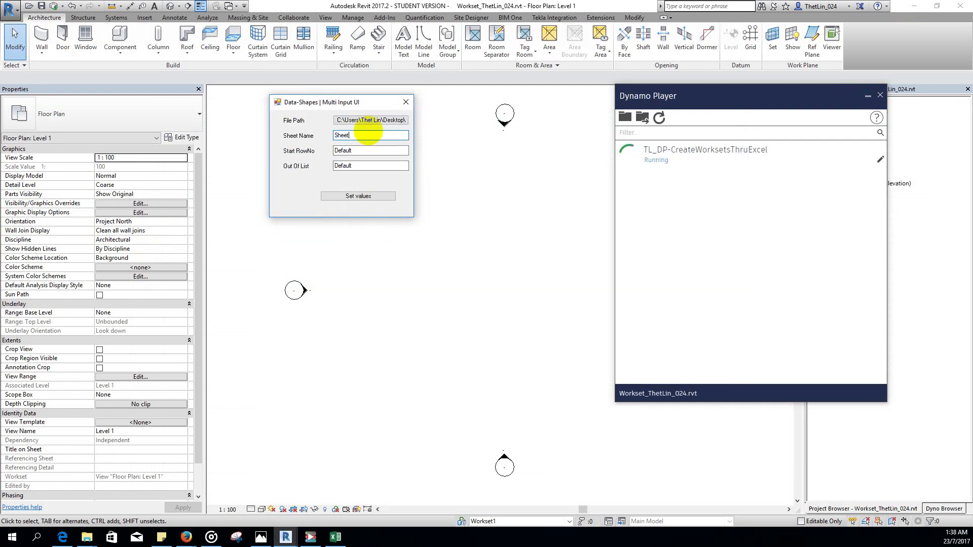
pyautogui.write('1')
pyautogui.doubleClick(370, 149)
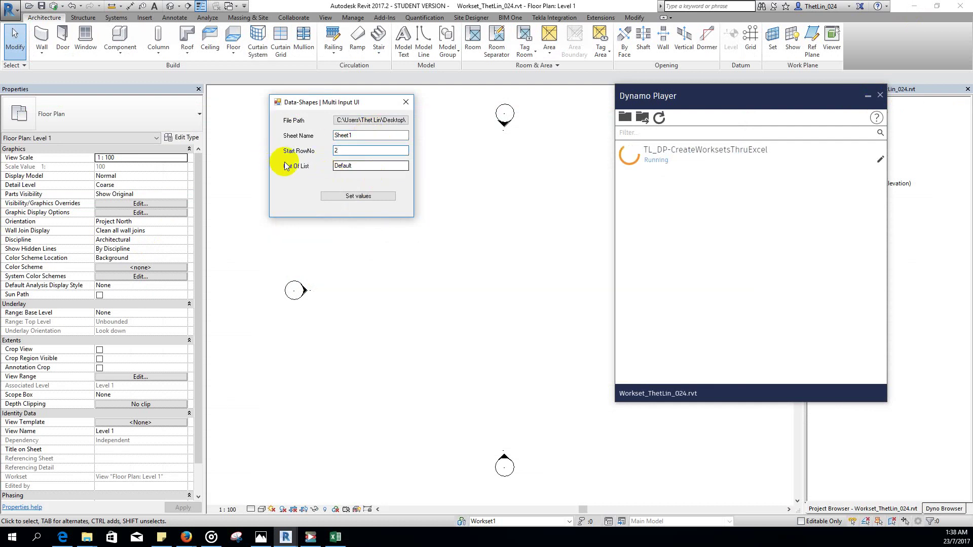
pyautogui.doubleClick(375, 168)
pyautogui.write('2')
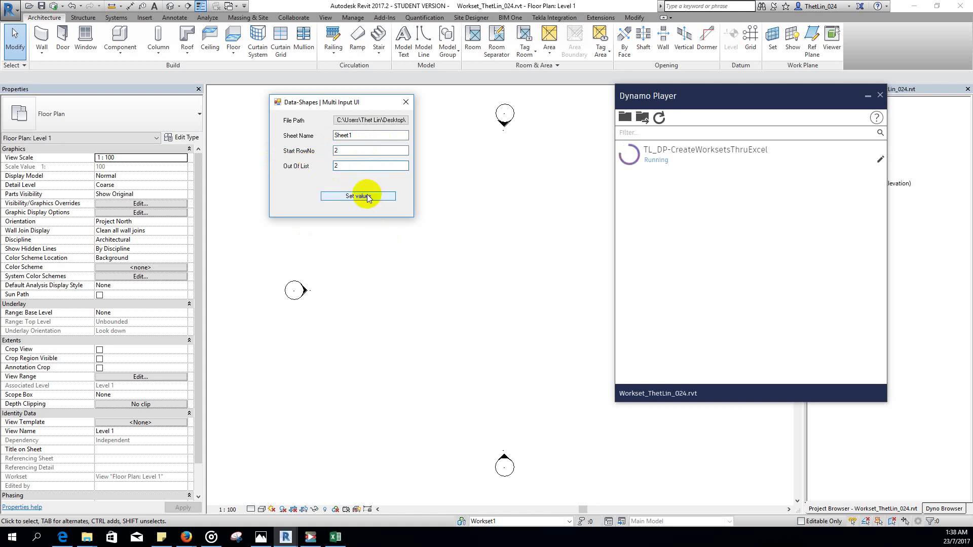
pyautogui.click(364, 196)
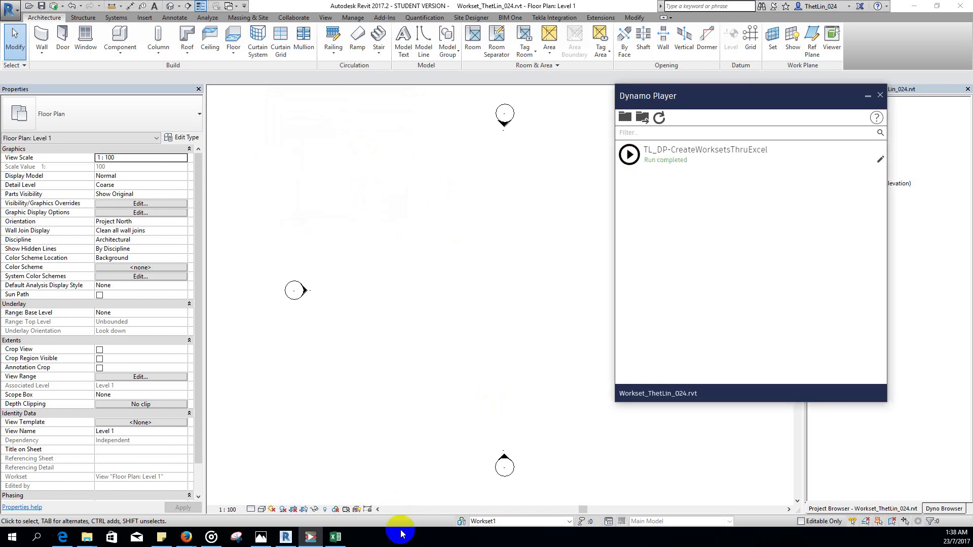
# - Check the project's worksets for C1 to C5, and close the Worksets dialog
pyautogui.click(463, 521)
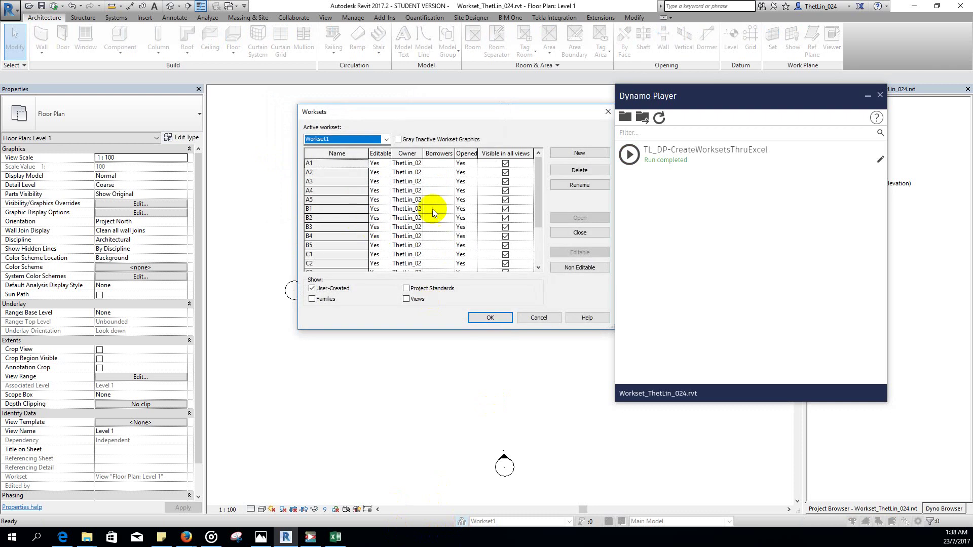
pyautogui.moveTo(538, 177); pyautogui.dragTo(538, 202)
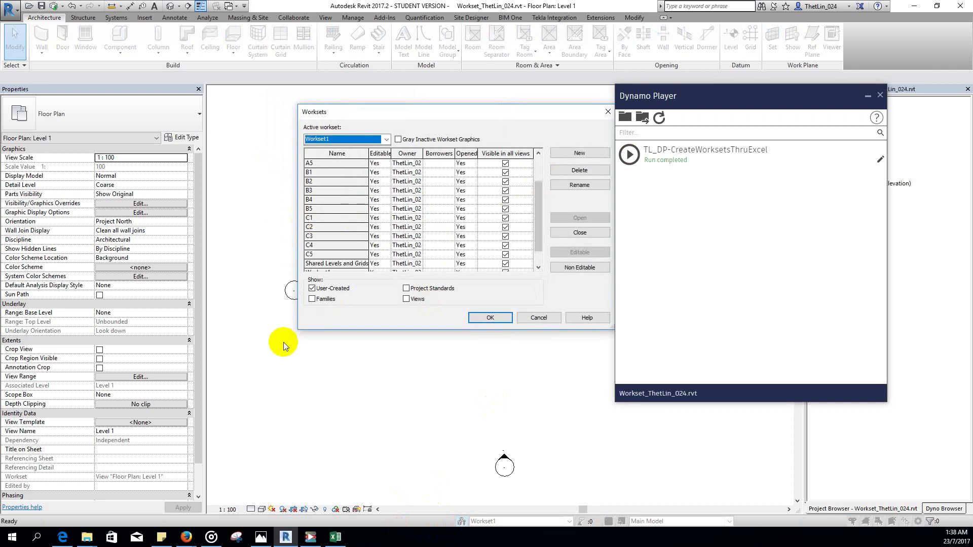
pyautogui.click(490, 318)
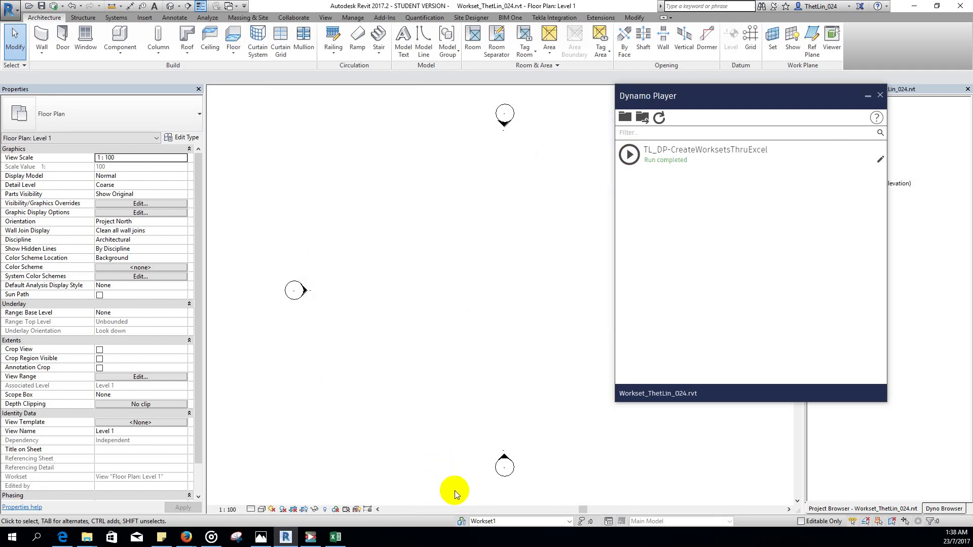
# - Create a new workset named TL in the Worksets dialog and make it the active workset
pyautogui.click(462, 522)
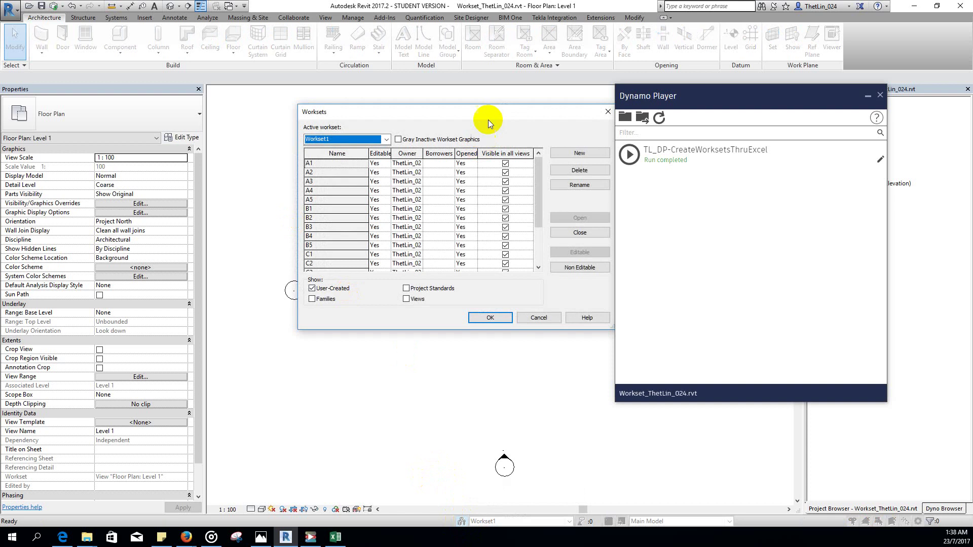
pyautogui.moveTo(488, 101); pyautogui.dragTo(386, 84)
pyautogui.moveTo(436, 153); pyautogui.dragTo(435, 223)
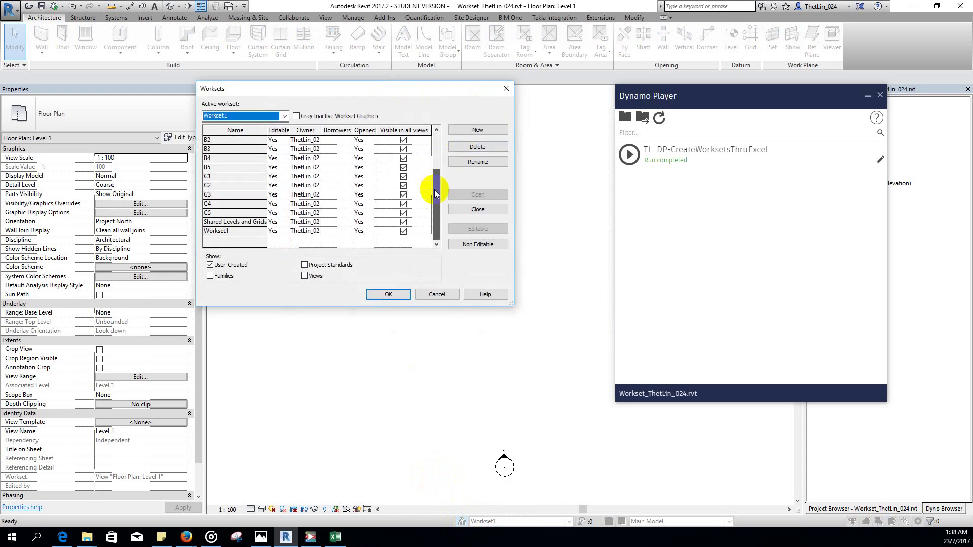
pyautogui.click(472, 130)
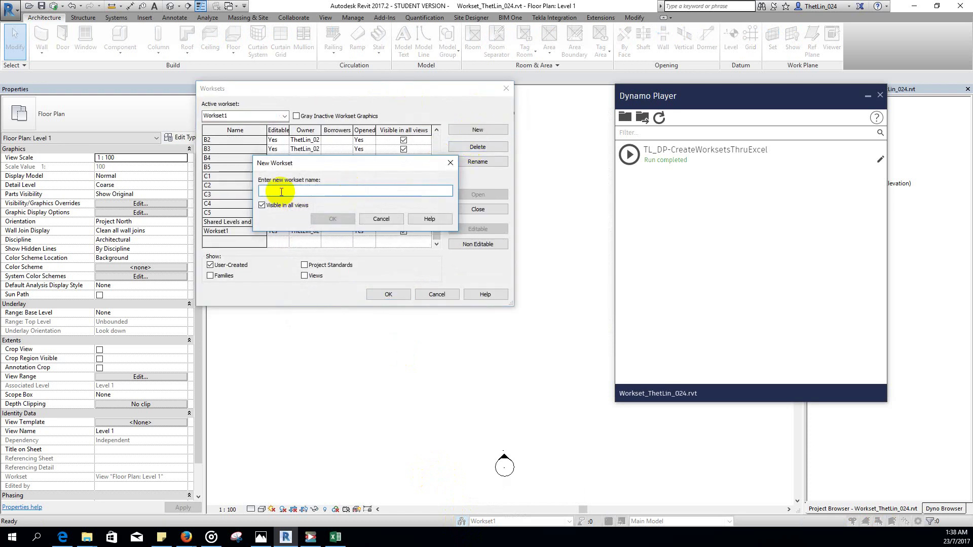
pyautogui.write('TL')
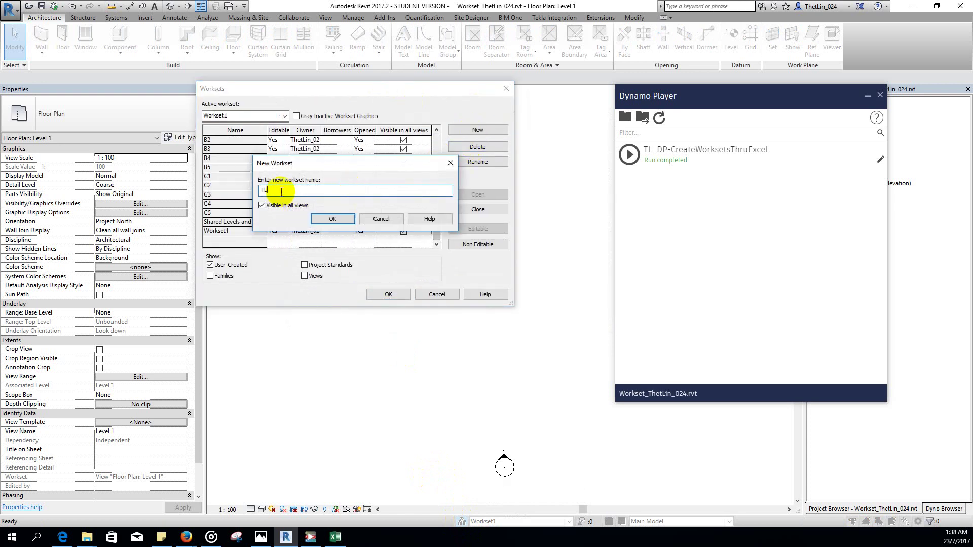
pyautogui.click(339, 217)
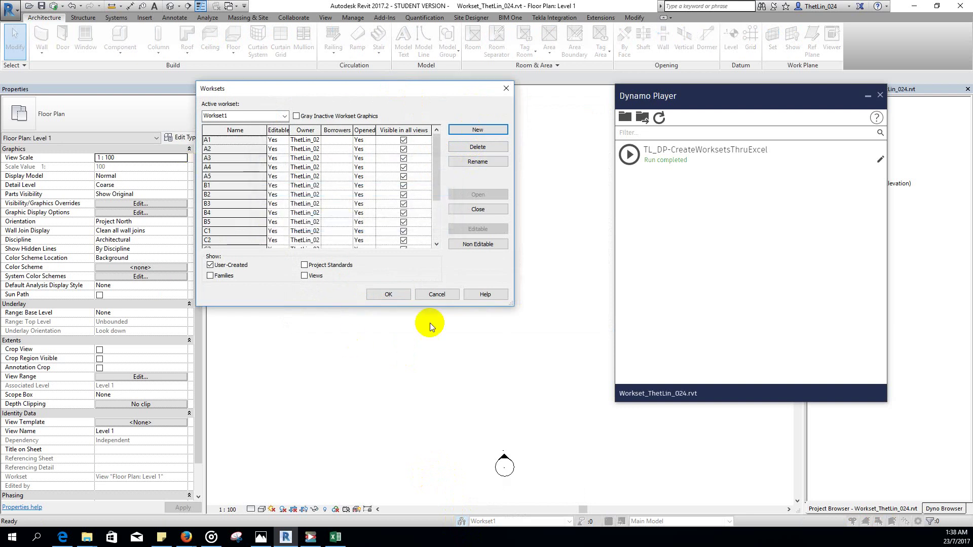
pyautogui.click(388, 294)
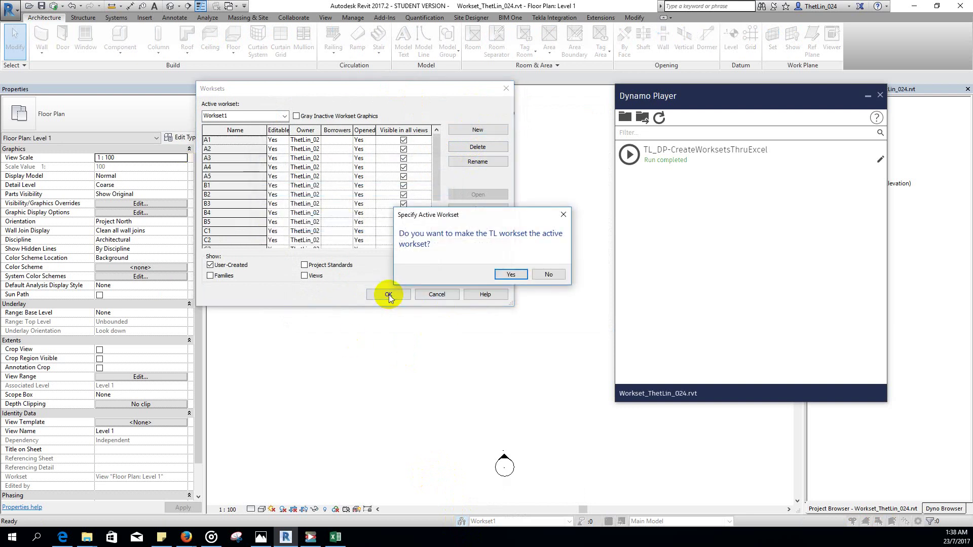
pyautogui.click(518, 277)
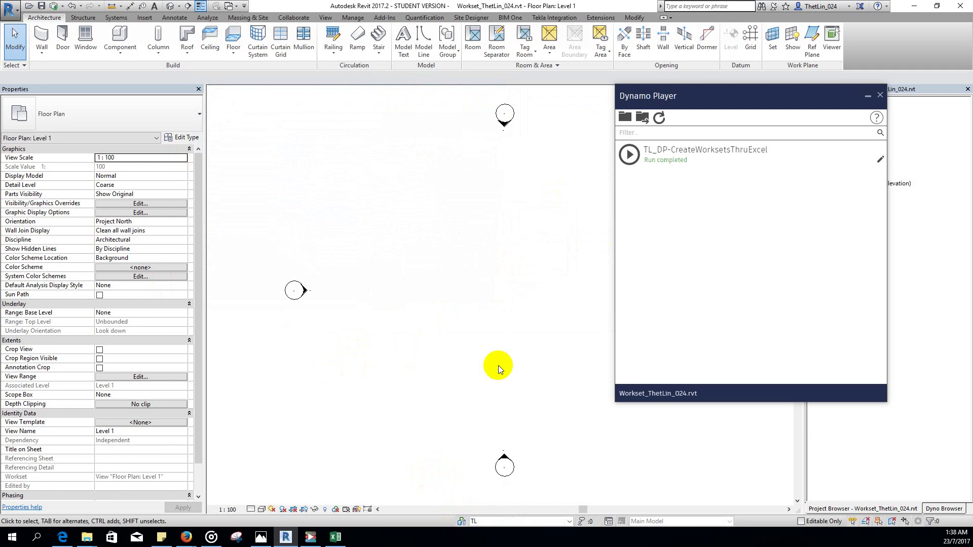
# - Add D1 to D5 below C5 in the Excel workset list, save the workbook, and return to the Revit project
pyautogui.click(335, 536)
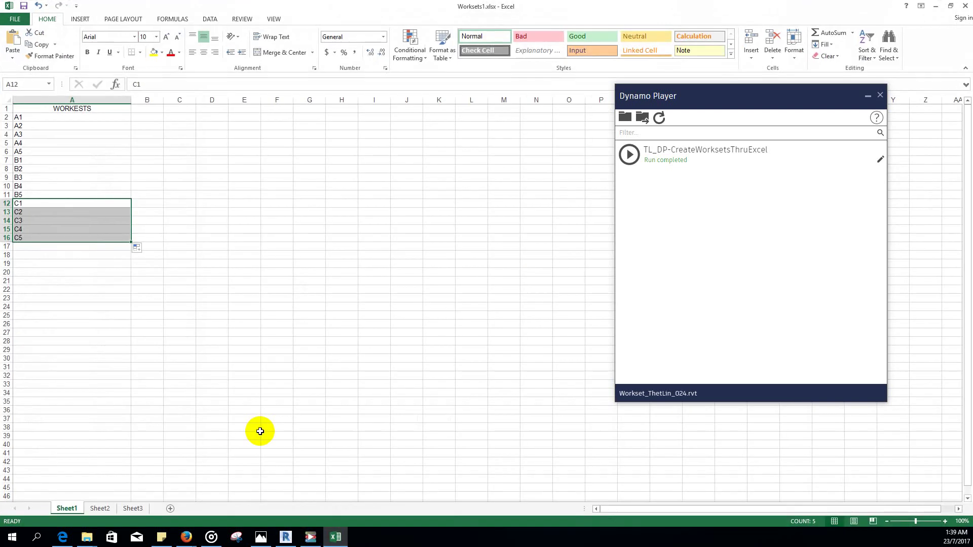
pyautogui.click(47, 281)
pyautogui.click(23, 246)
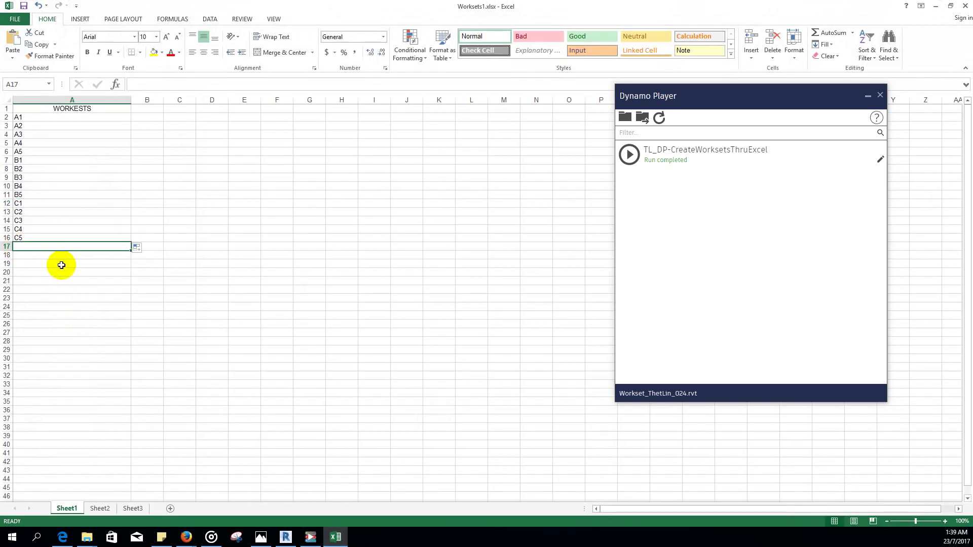
pyautogui.write('D1')
pyautogui.click(59, 273)
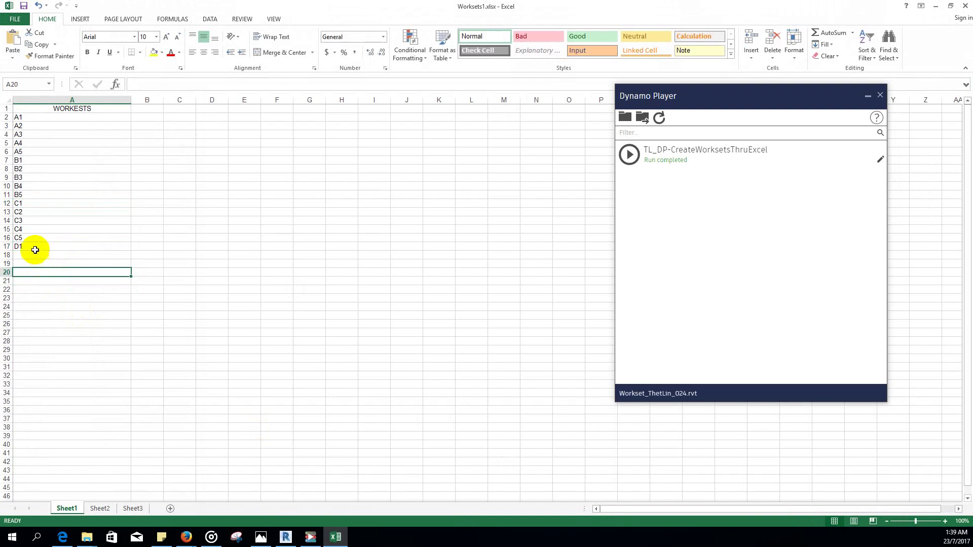
pyautogui.click(32, 248)
pyautogui.moveTo(132, 251); pyautogui.dragTo(127, 286)
pyautogui.click(220, 291)
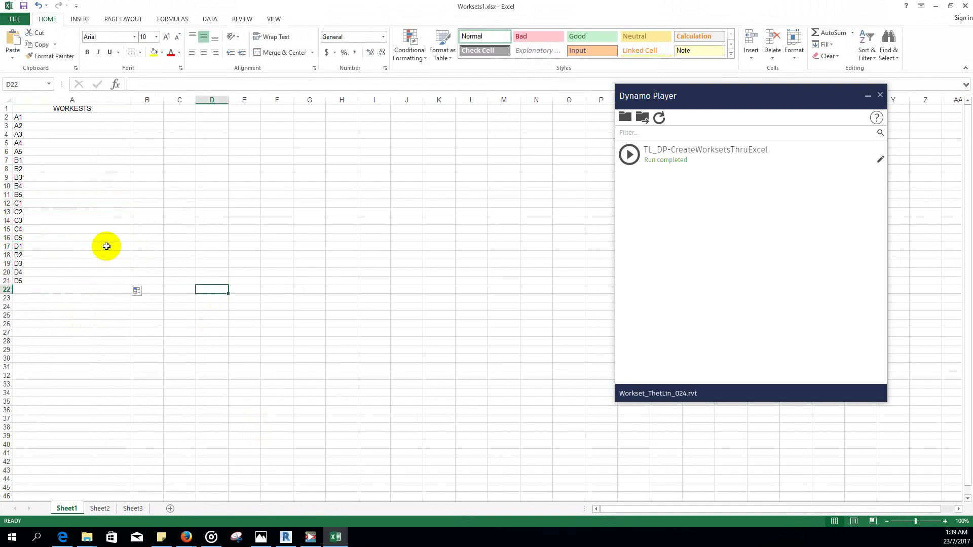
pyautogui.click(23, 7)
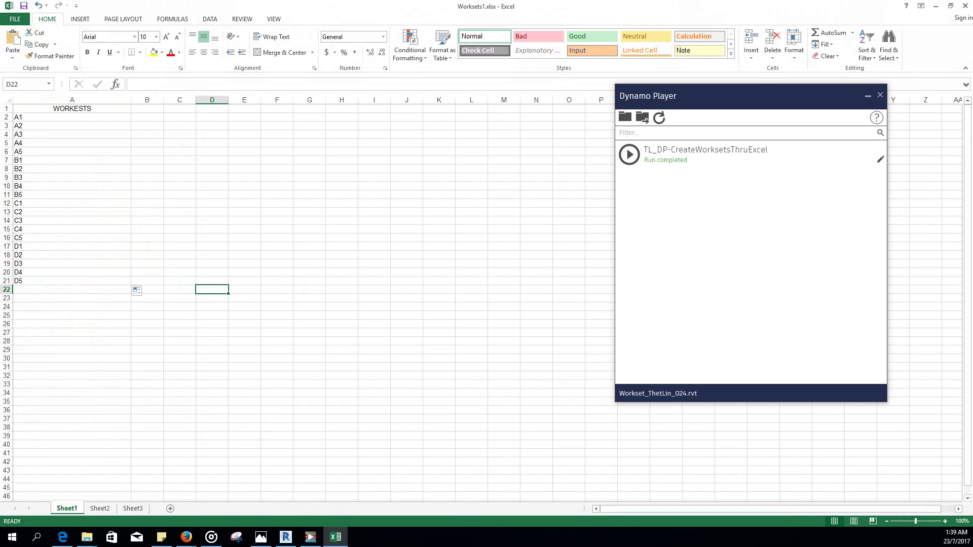
pyautogui.click(936, 6)
# - Run the workset script with Worksets1.xlsx as the file path and Sheet1 as the sheet name
pyautogui.click(629, 154)
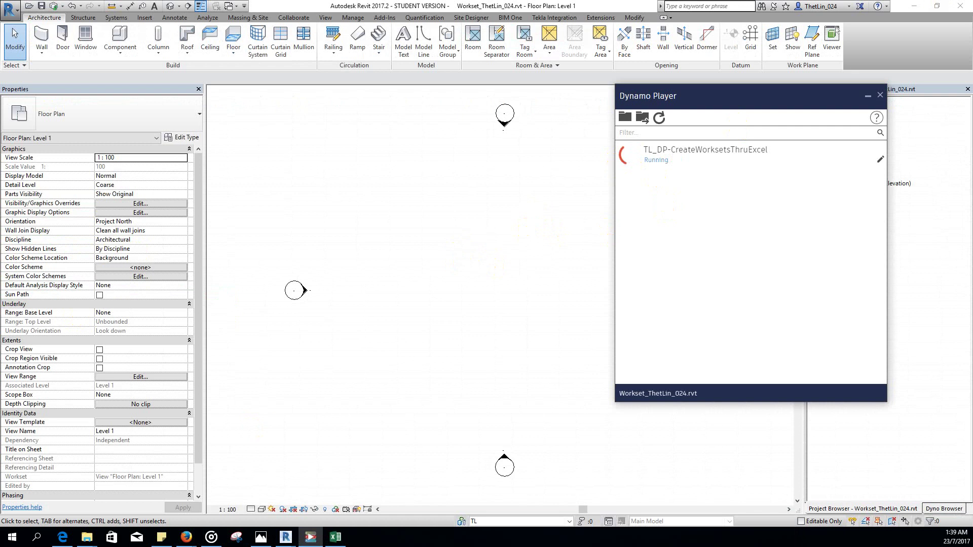
pyautogui.click(368, 131)
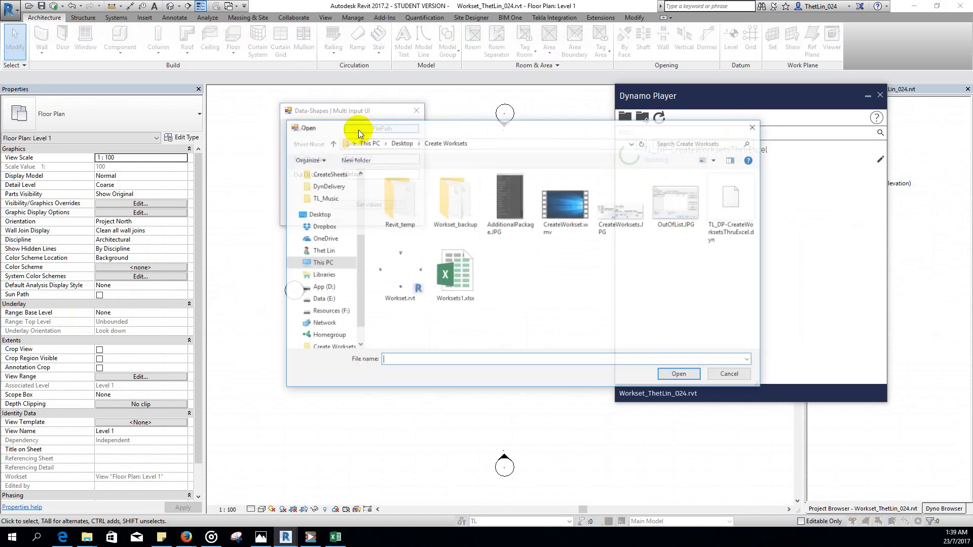
pyautogui.click(455, 274)
pyautogui.click(680, 376)
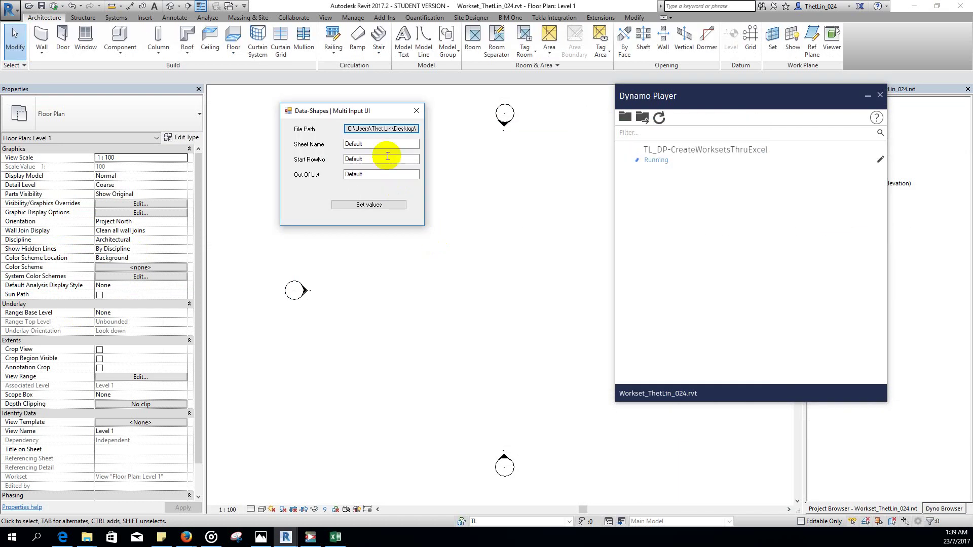
pyautogui.doubleClick(380, 146)
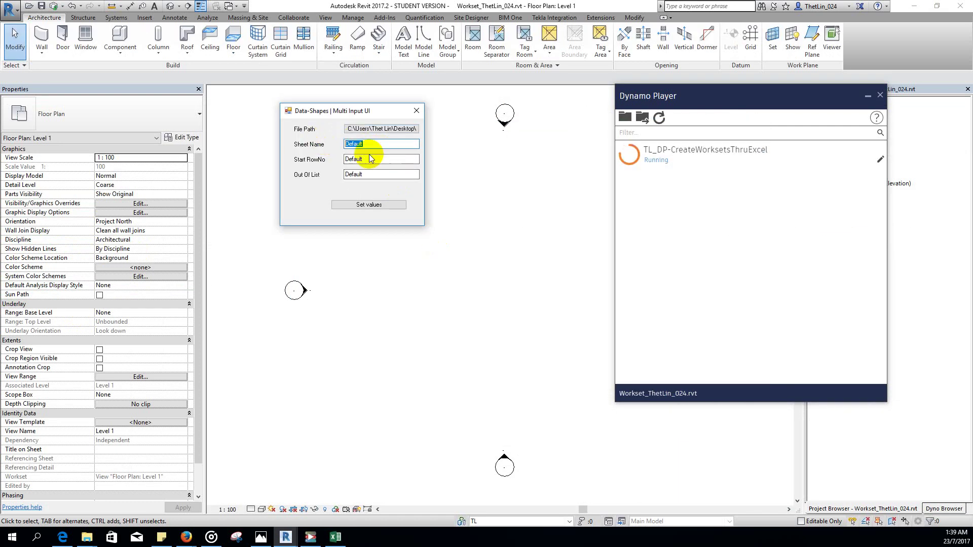
pyautogui.write('Sheet1')
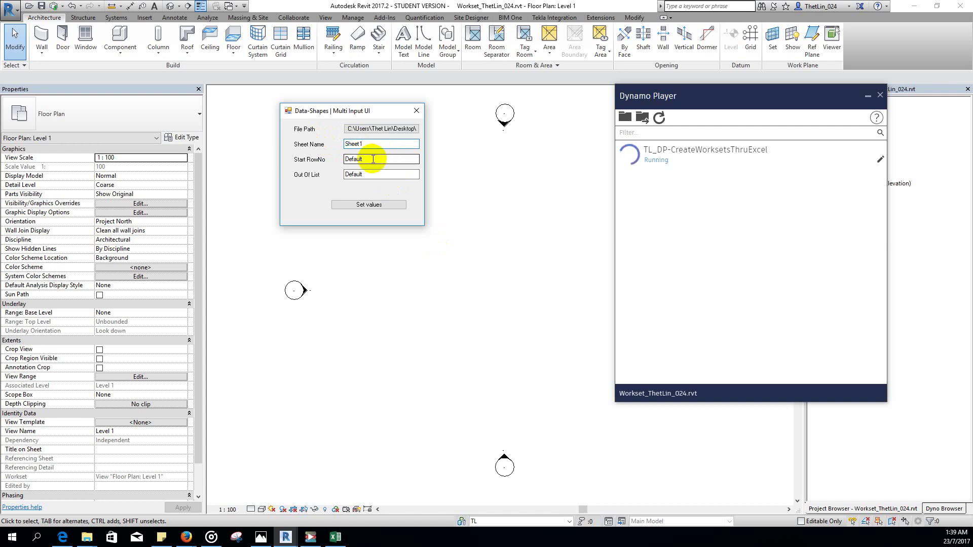
# - Set Start RowNo to 2 and, after consulting the Excel list, Out Of List to 3, and submit the values to the script
pyautogui.moveTo(372, 160); pyautogui.dragTo(344, 163)
pyautogui.write('2')
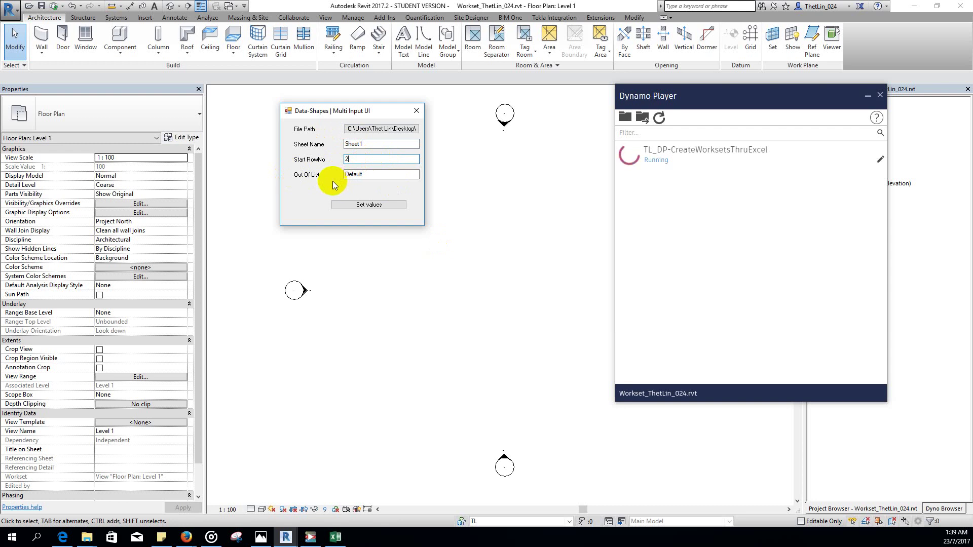
pyautogui.click(335, 538)
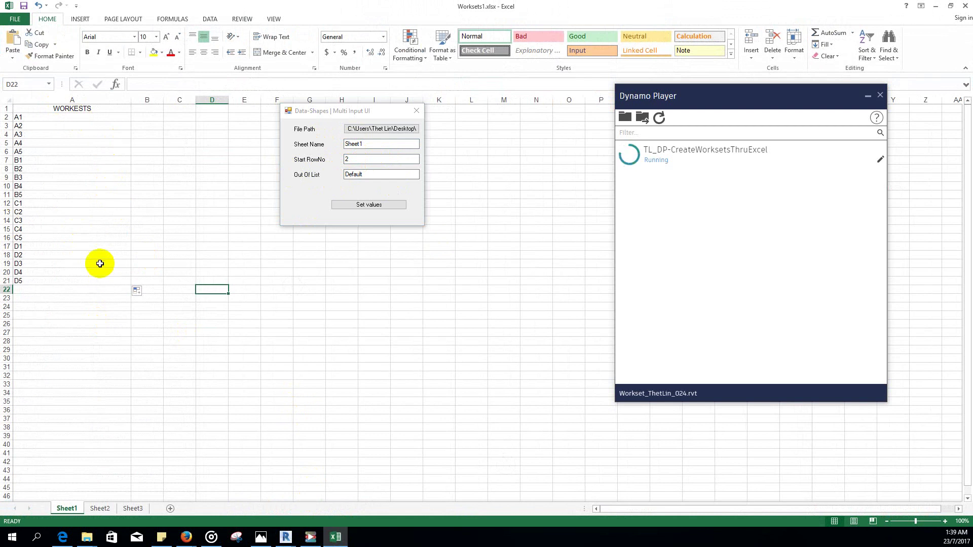
pyautogui.click(315, 171)
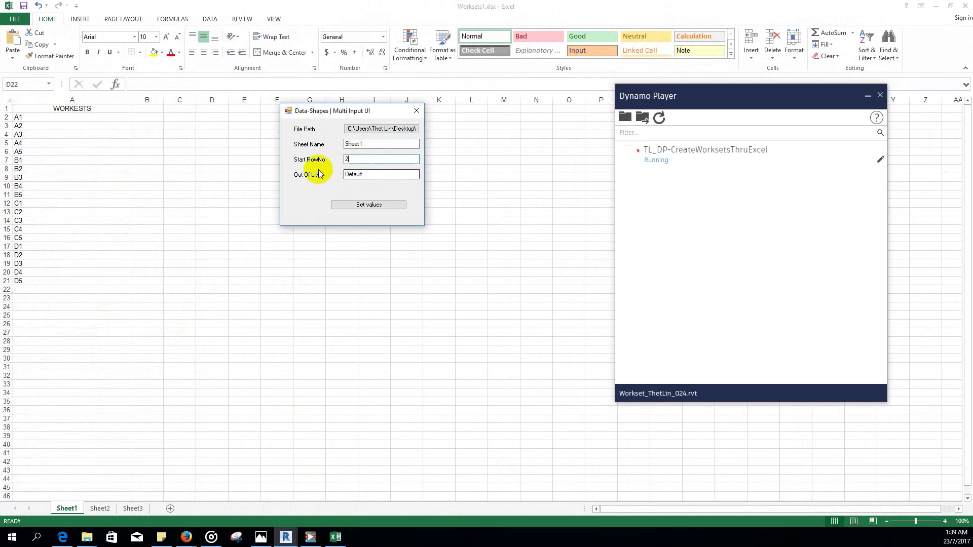
pyautogui.moveTo(376, 178); pyautogui.dragTo(332, 173)
pyautogui.write('3')
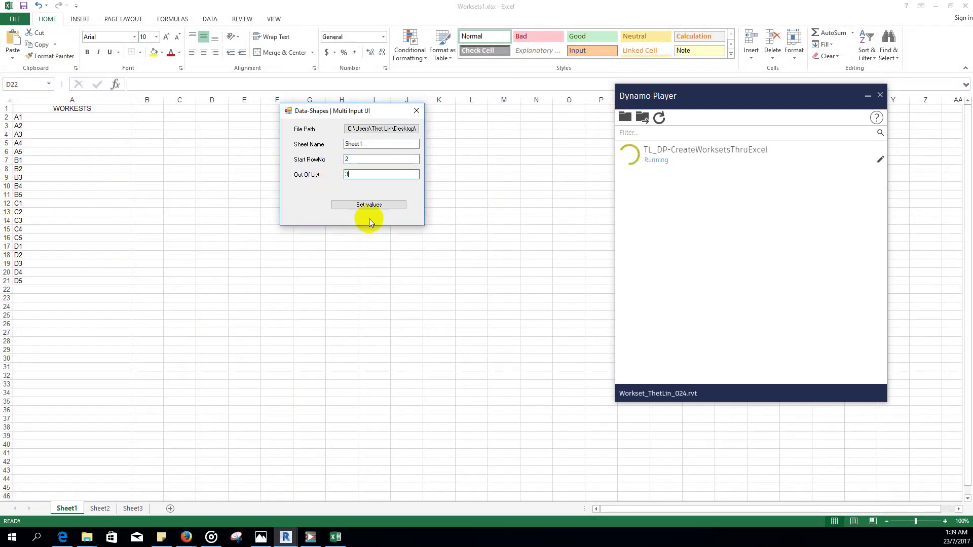
pyautogui.click(938, 6)
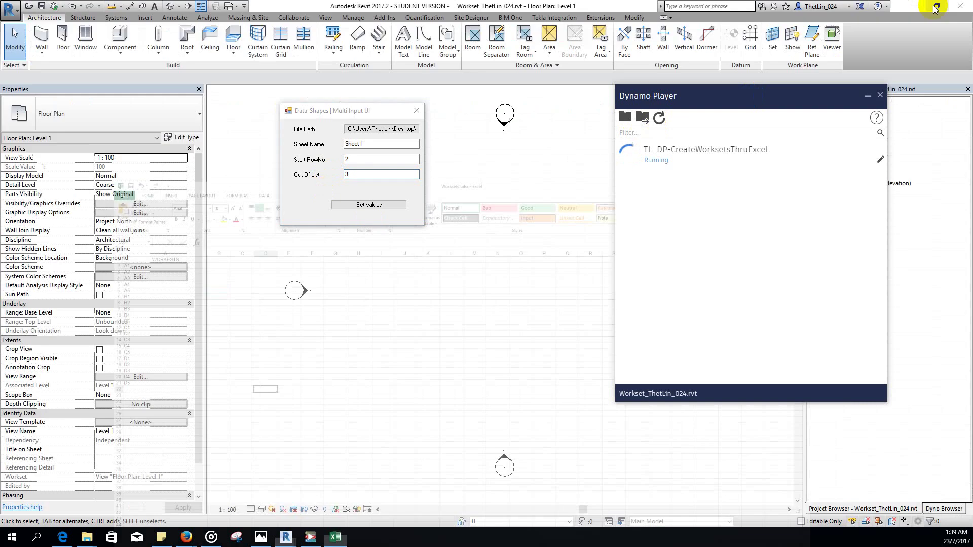
pyautogui.click(369, 205)
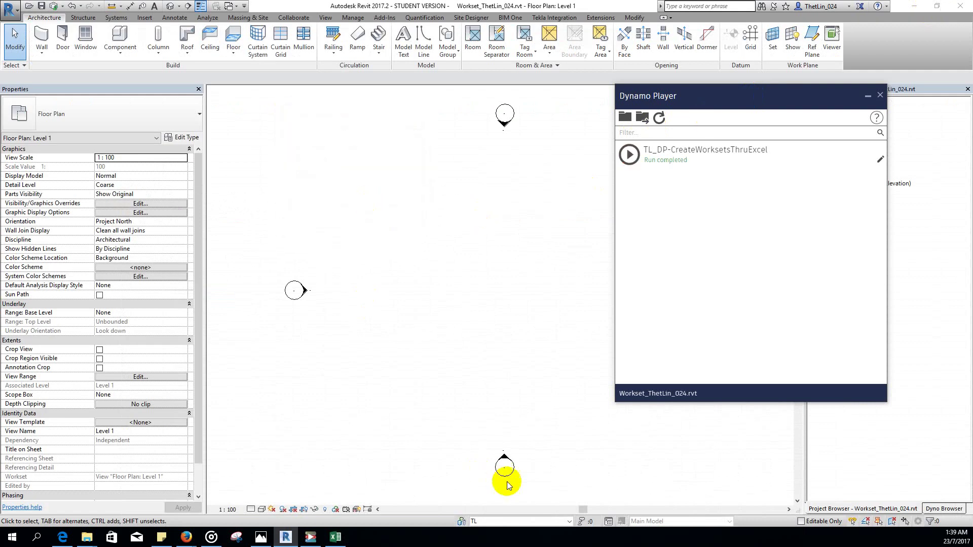
# - Check the project's worksets for D1 to D5 and the manually created TL workset
pyautogui.click(462, 521)
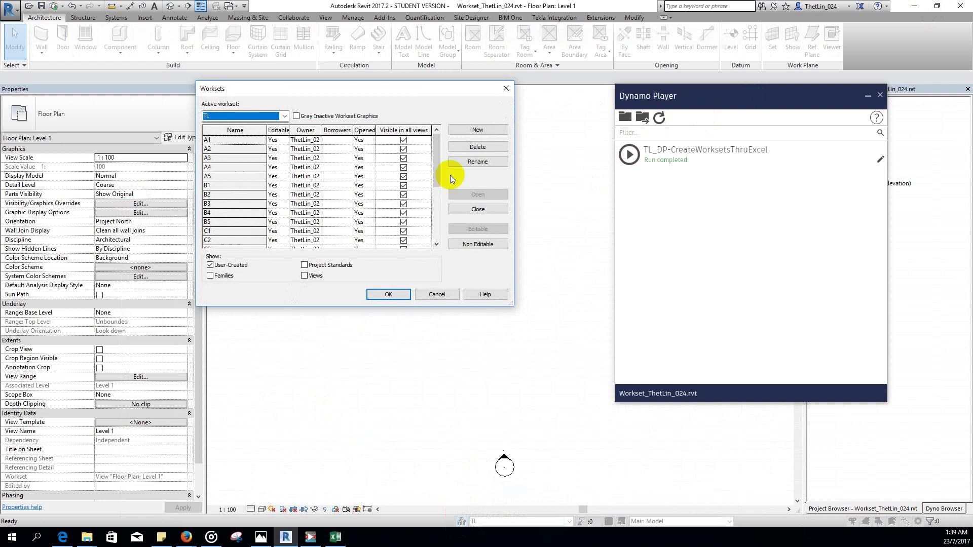
pyautogui.moveTo(436, 151); pyautogui.dragTo(434, 204)
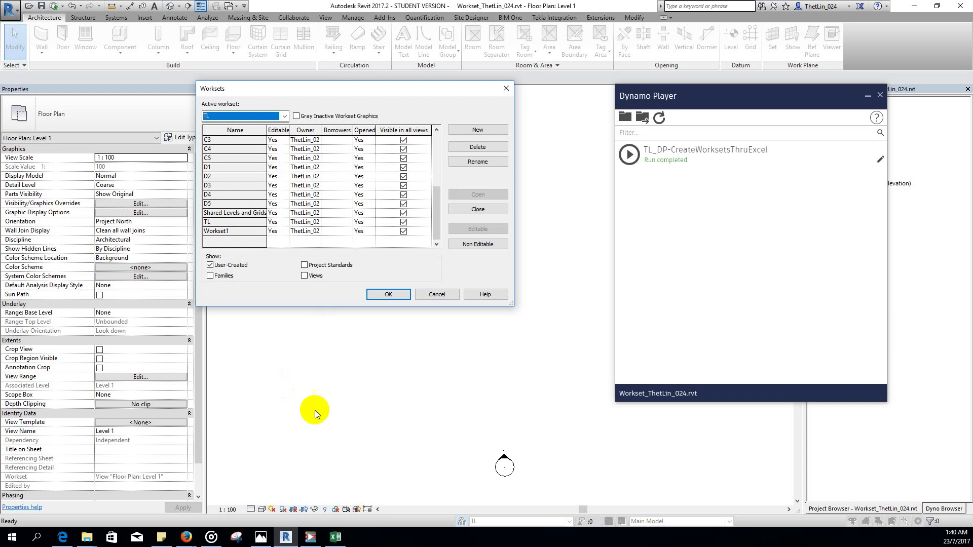
# - Compare the project's worksets with the Excel workset list, and close the Worksets dialog
pyautogui.click(335, 537)
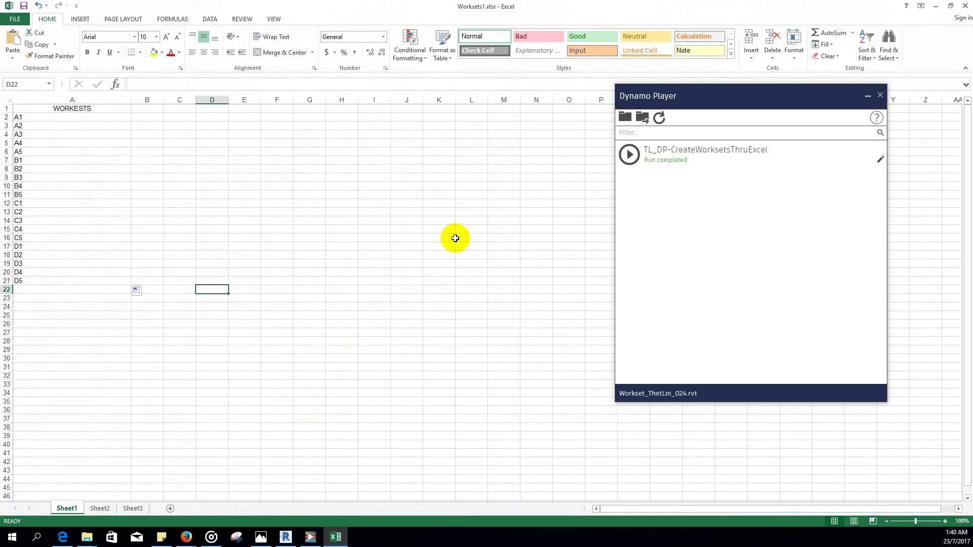
pyautogui.click(936, 6)
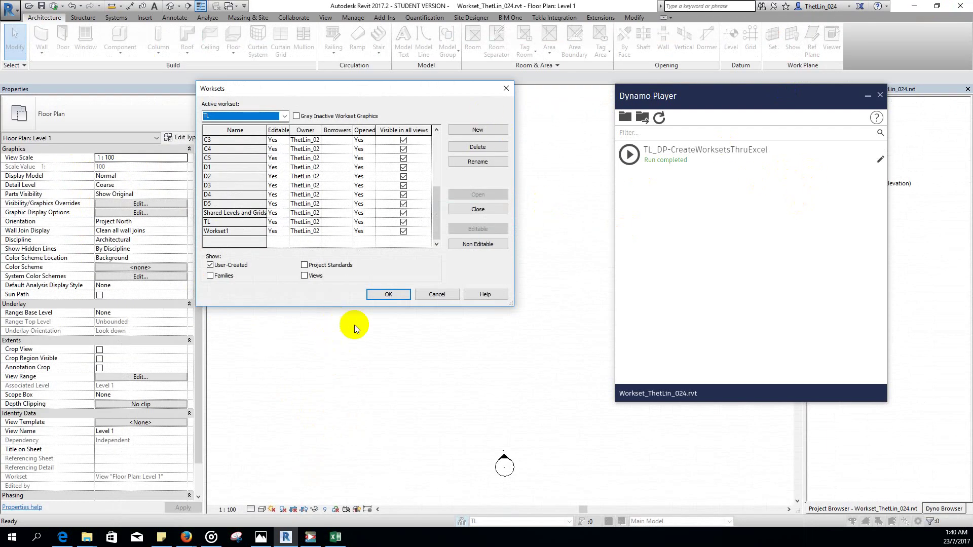
pyautogui.click(389, 294)
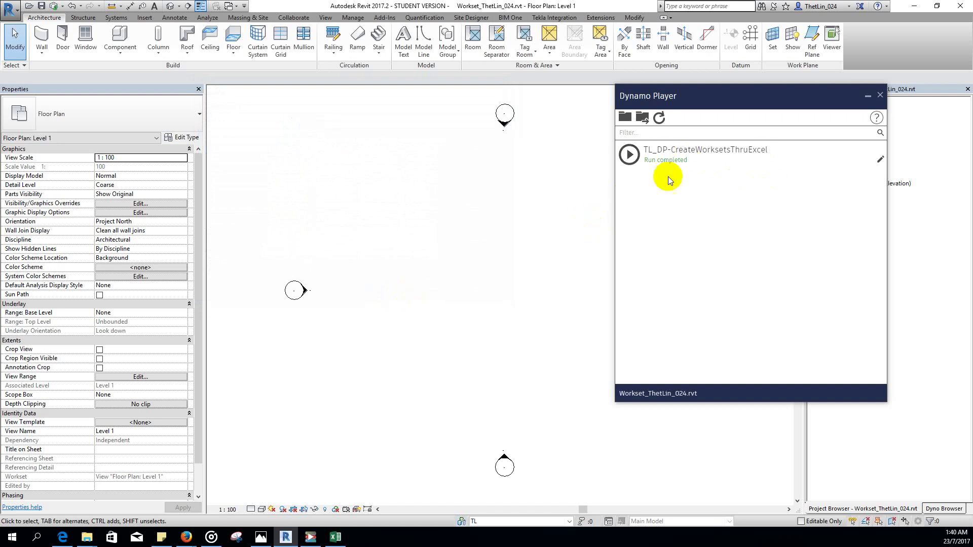
# - Open the TL_DP-CreateWorksetsThruExcel script for editing in Dynamo, and minimize Dynamo Player
pyautogui.click(880, 160)
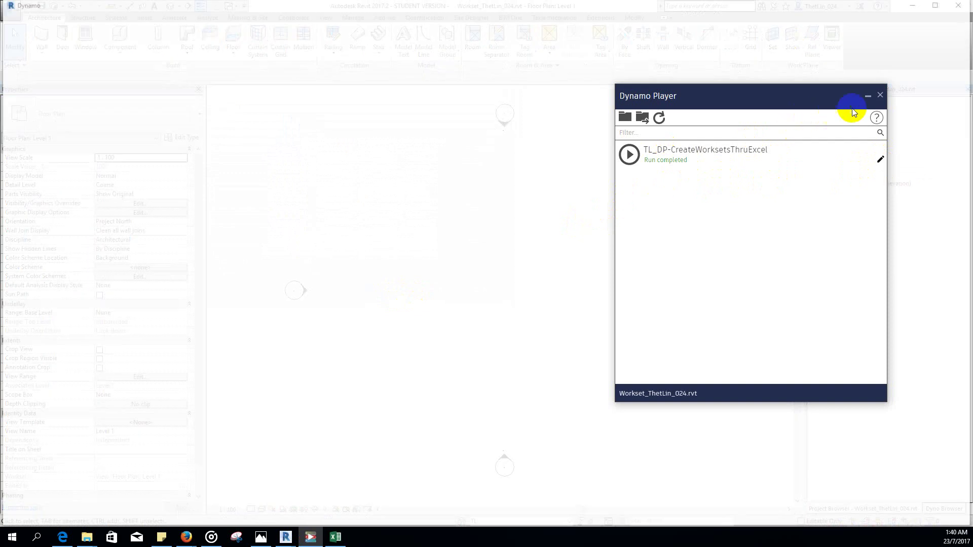
pyautogui.click(869, 97)
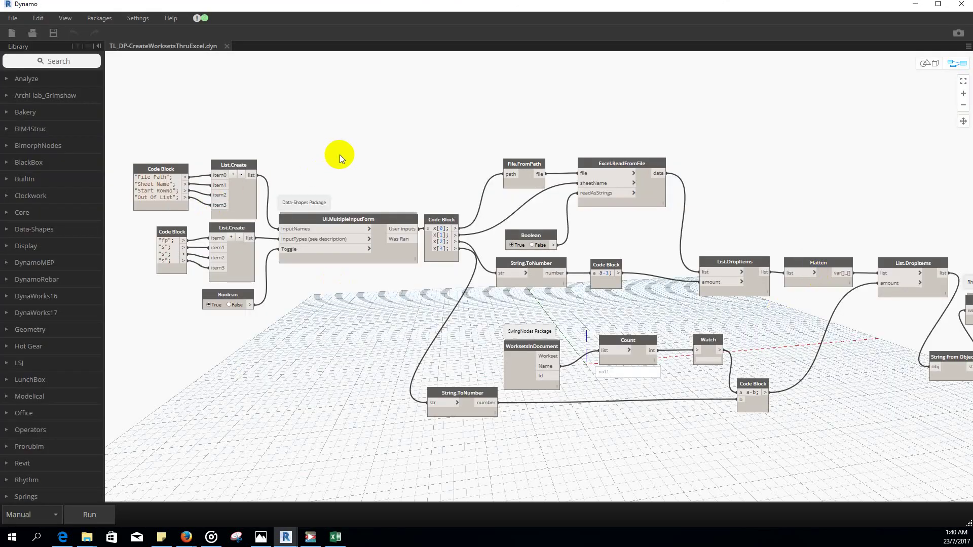
# - Examine the end of the graph, where String from Object feeds the Rhythm package's Workset.Create node
pyautogui.scroll(-3, 340, 154)
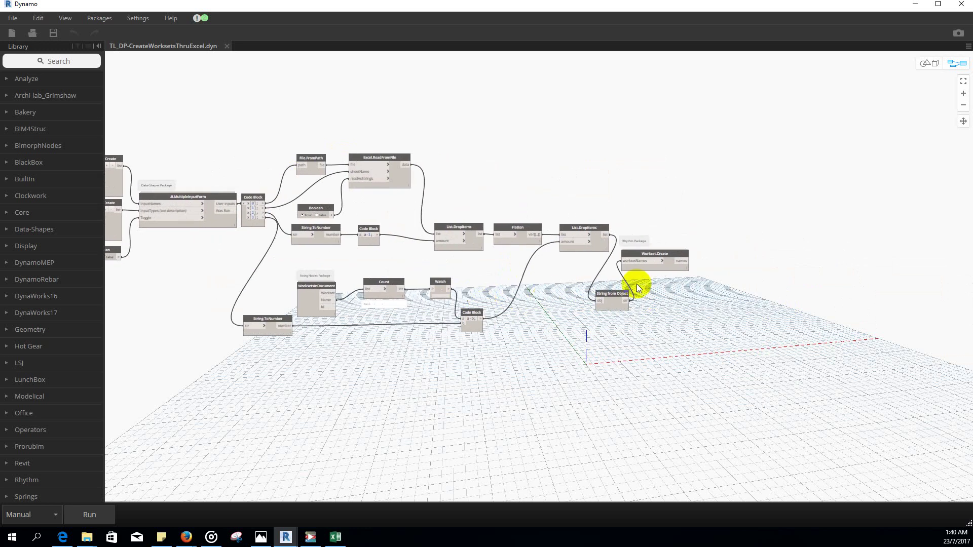
pyautogui.scroll(3, 677, 281)
pyautogui.scroll(2, 683, 282)
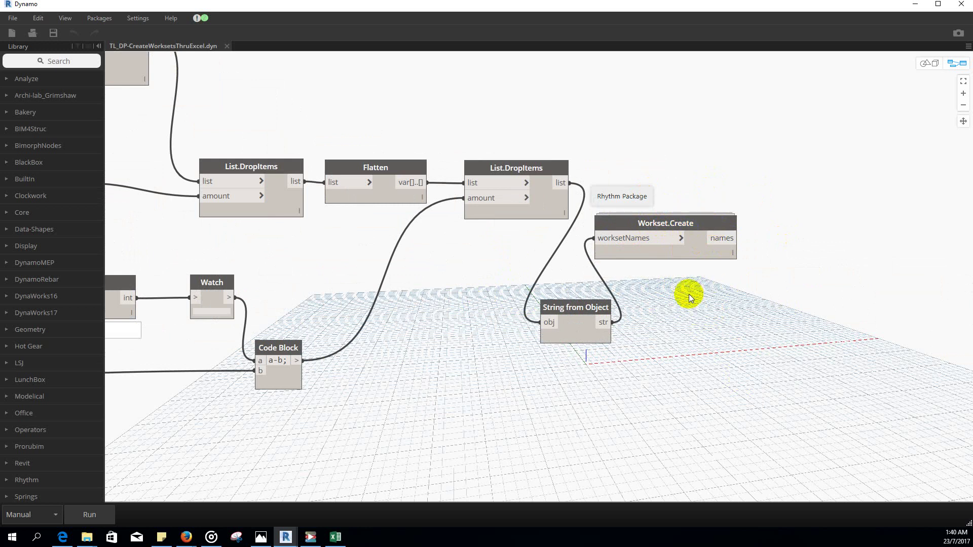
pyautogui.moveTo(526, 260); pyautogui.dragTo(677, 284, button='middle')
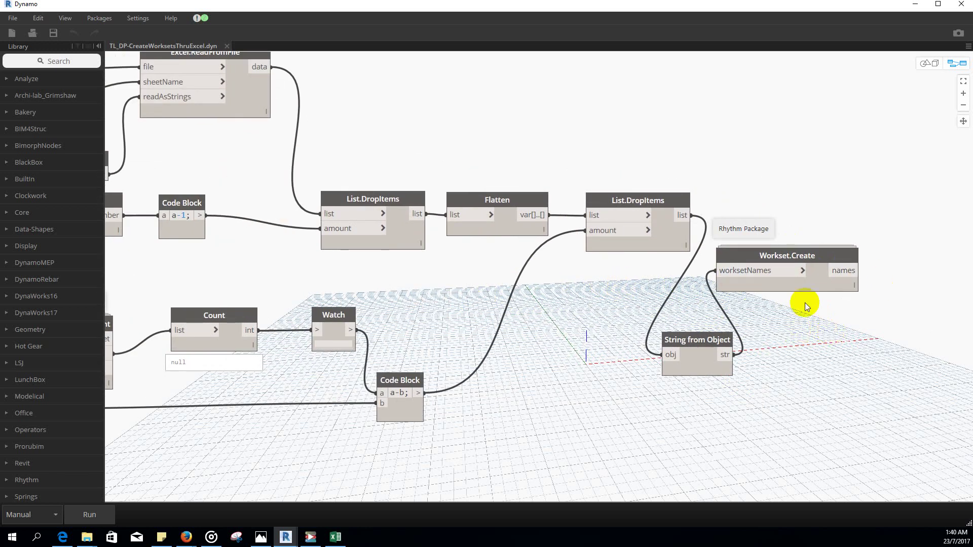
pyautogui.scroll(-2, 626, 327)
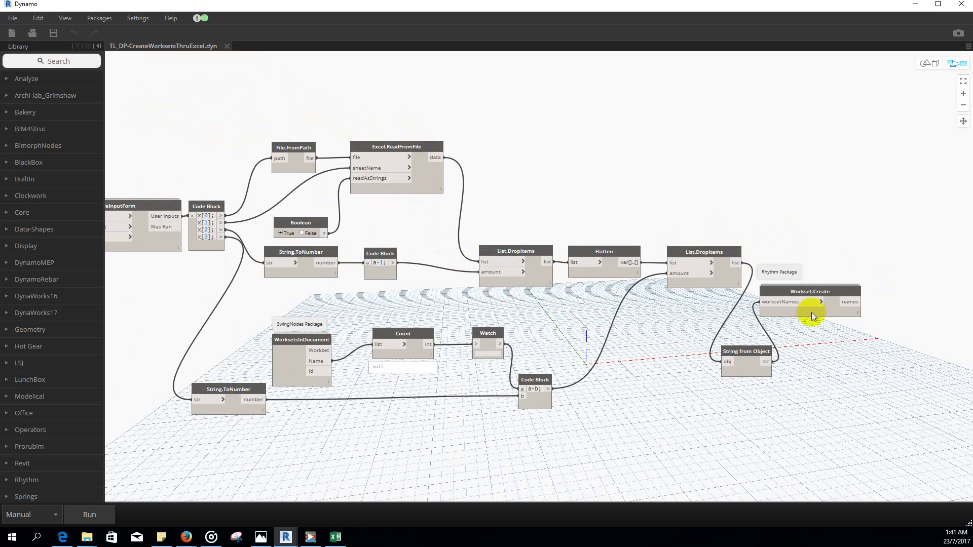
pyautogui.moveTo(630, 410); pyautogui.dragTo(640, 370, button='middle')
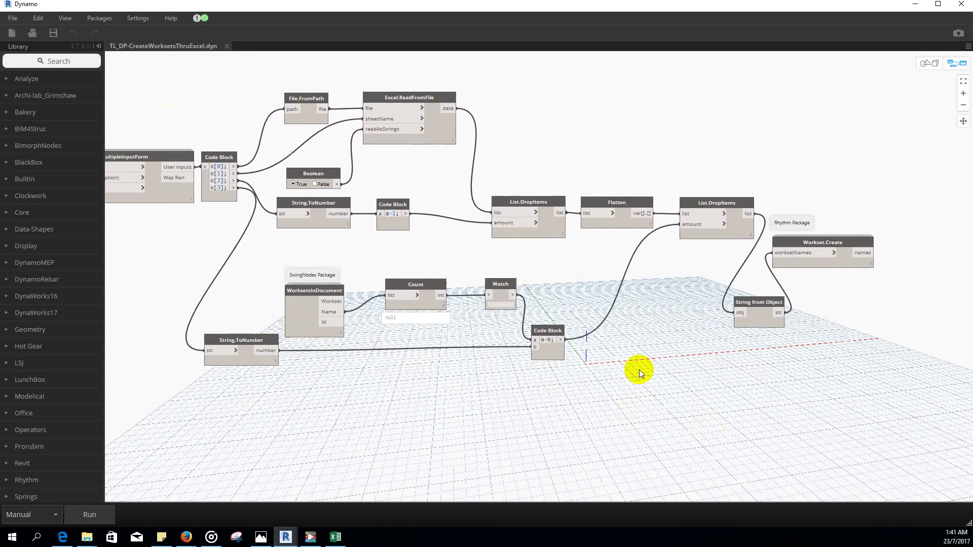
# - Examine the SwingNodes WorksetsInDocument branch with its Count, Watch and a-b Code Block that feeds the second List.DropItems node
pyautogui.scroll(3, 281, 264)
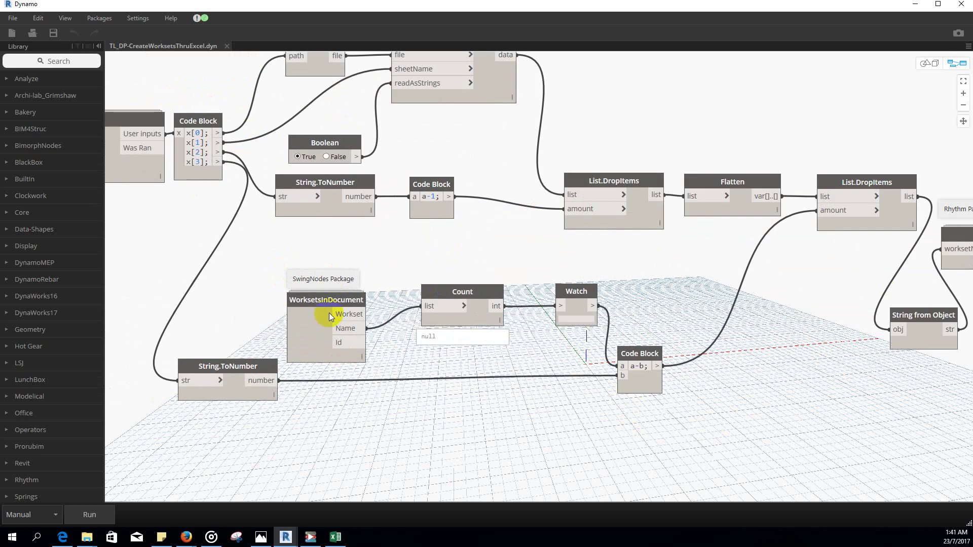
pyautogui.moveTo(349, 379); pyautogui.dragTo(305, 326, button='middle')
pyautogui.scroll(-3, 355, 363)
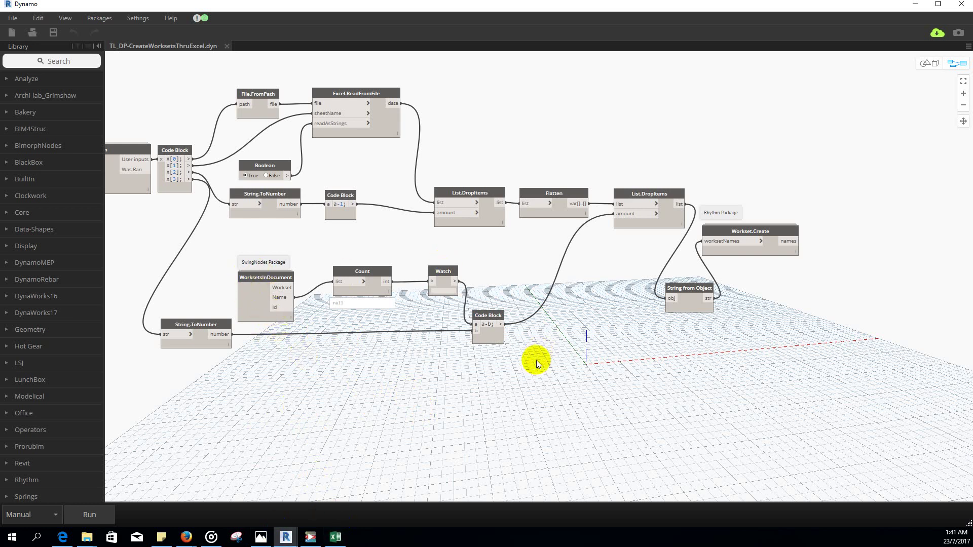
pyautogui.scroll(3, 413, 293)
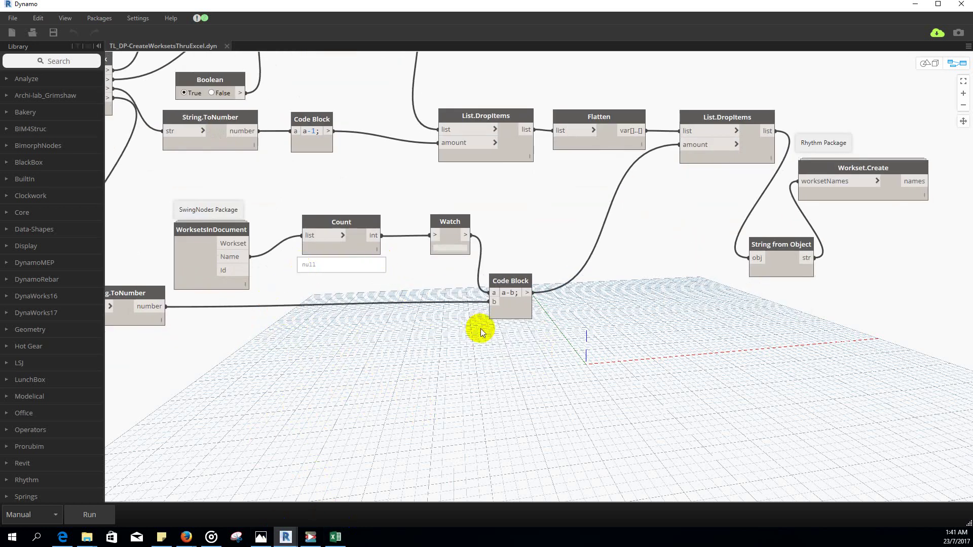
pyautogui.scroll(-2, 628, 188)
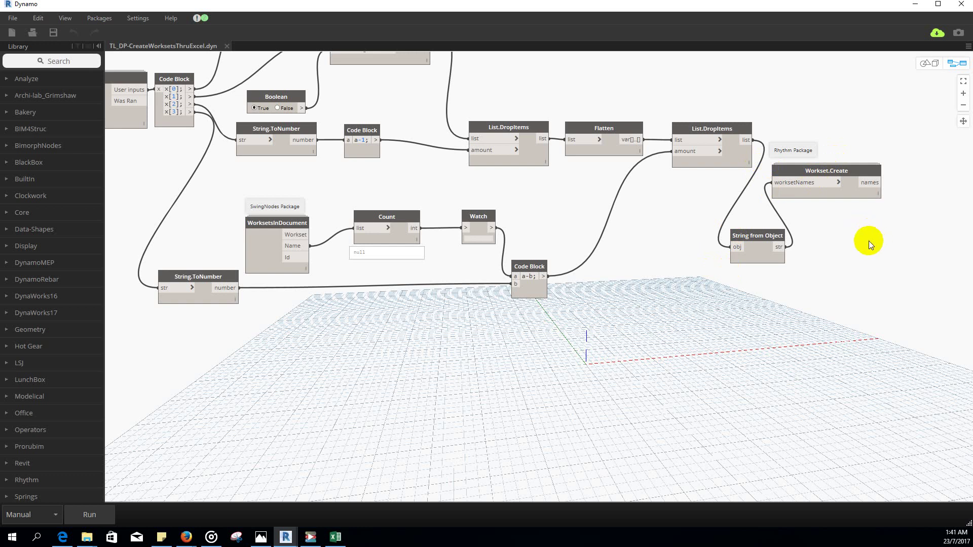
pyautogui.scroll(-3, 937, 242)
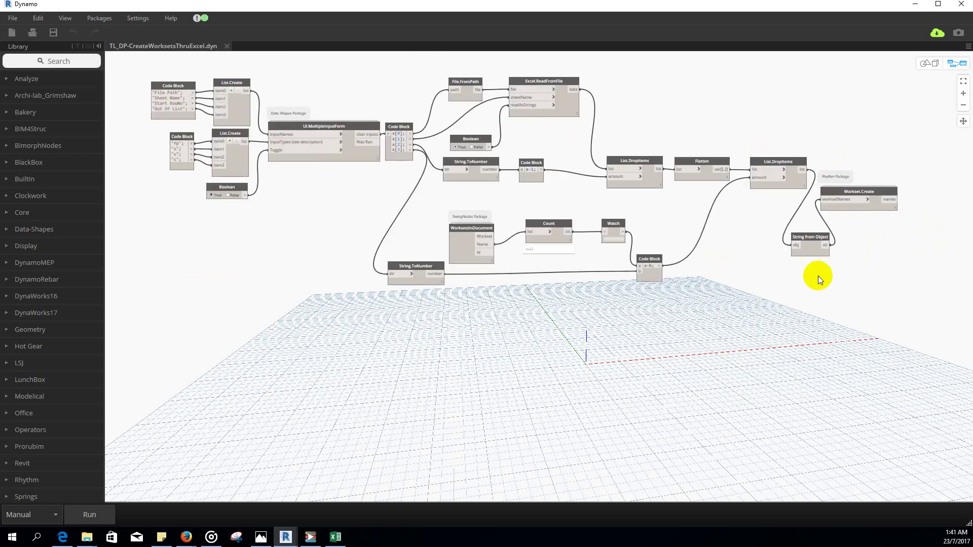
pyautogui.scroll(3, 545, 227)
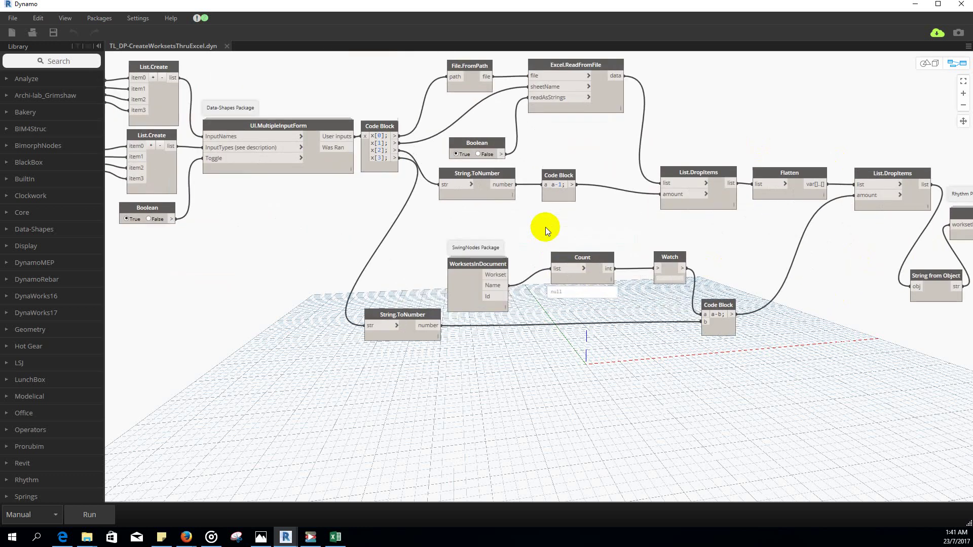
pyautogui.moveTo(432, 263); pyautogui.dragTo(434, 264, button='middle')
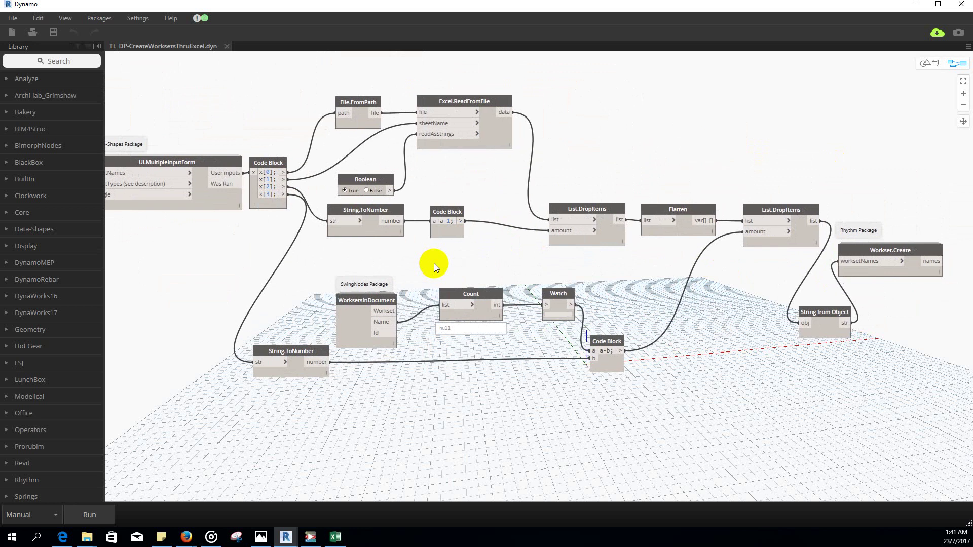
pyautogui.moveTo(433, 262); pyautogui.dragTo(443, 258, button='middle')
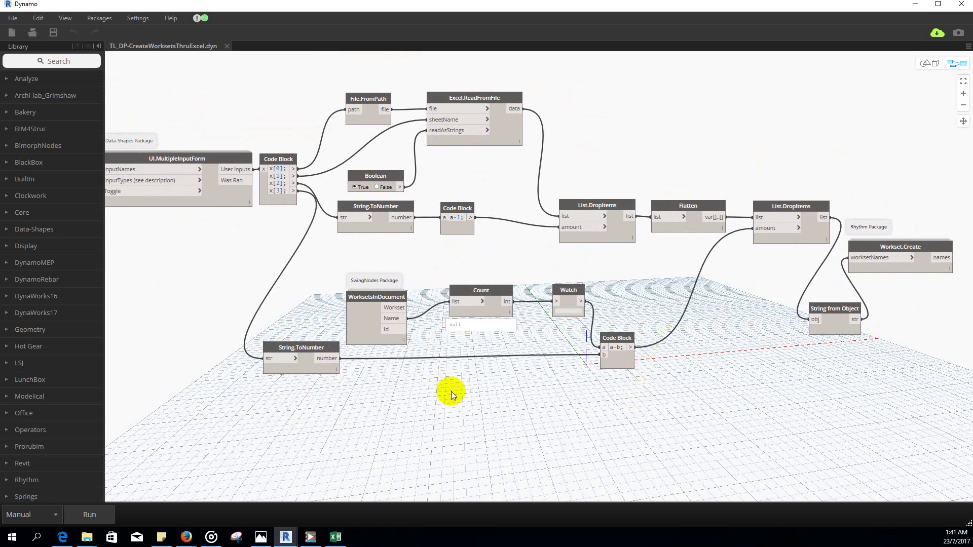
pyautogui.moveTo(451, 392); pyautogui.dragTo(473, 395, button='middle')
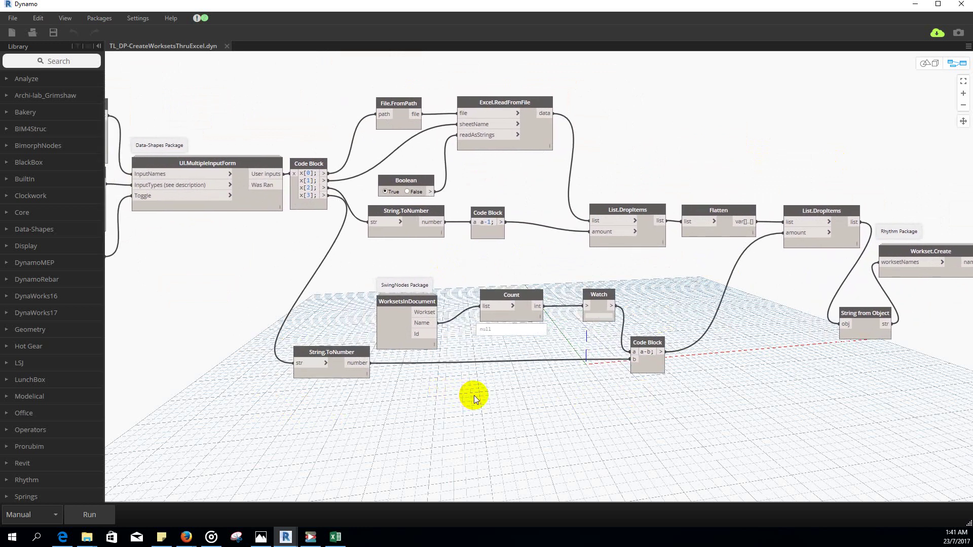
pyautogui.moveTo(865, 384); pyautogui.dragTo(838, 384, button='middle')
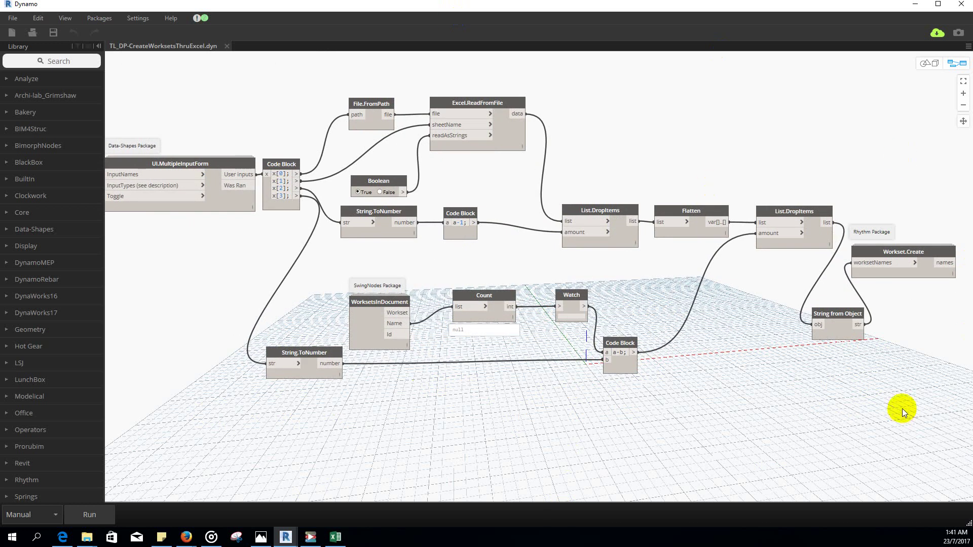
# - Examine the Data-Shapes UI.MultipleInputForm node, its input type description, and the Code Blocks supplying its input names and types
pyautogui.moveTo(291, 246); pyautogui.dragTo(499, 279, button='middle')
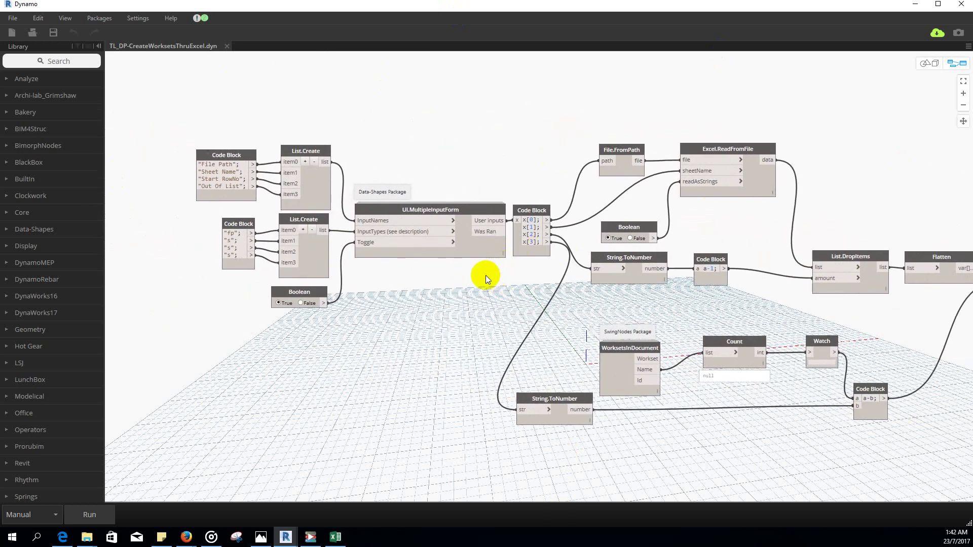
pyautogui.scroll(2, 489, 278)
pyautogui.scroll(1, 497, 284)
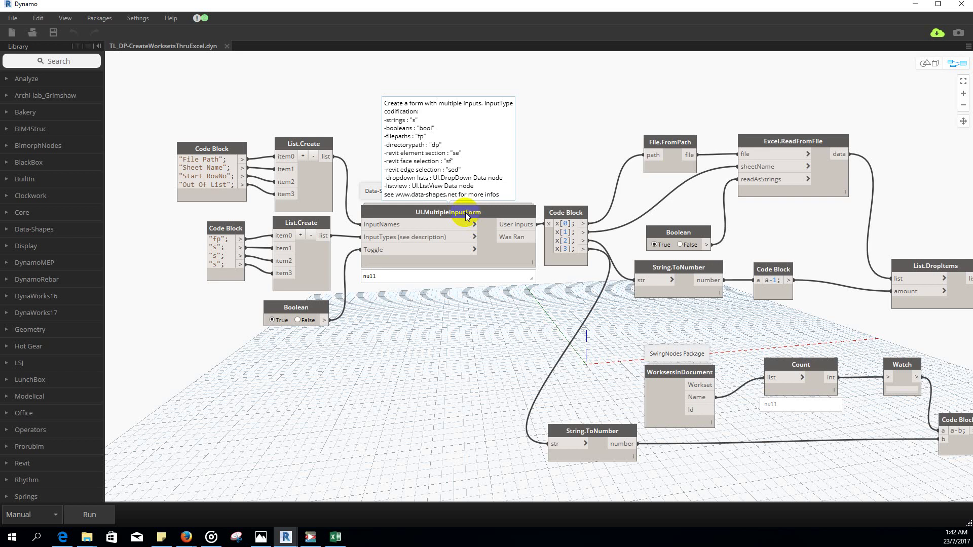
pyautogui.click(376, 225)
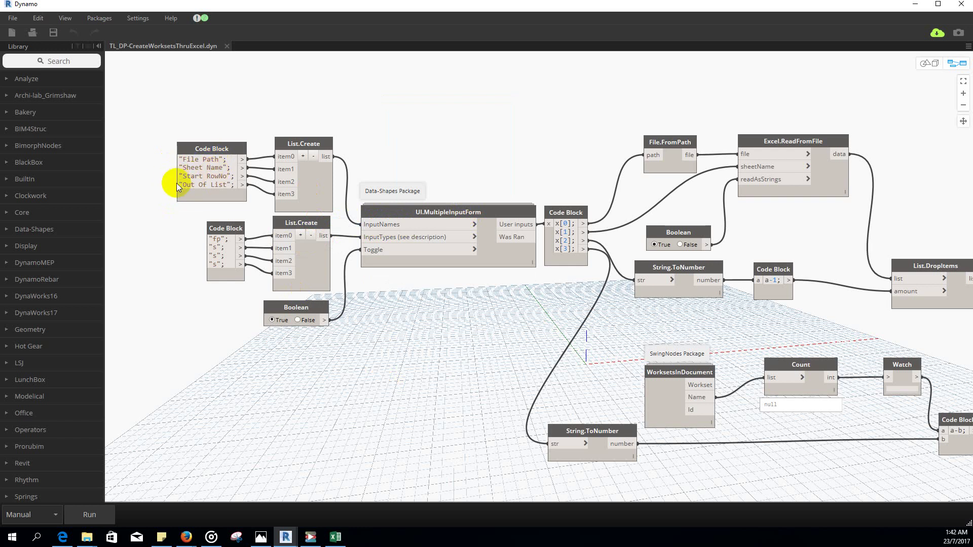
pyautogui.moveTo(179, 184)
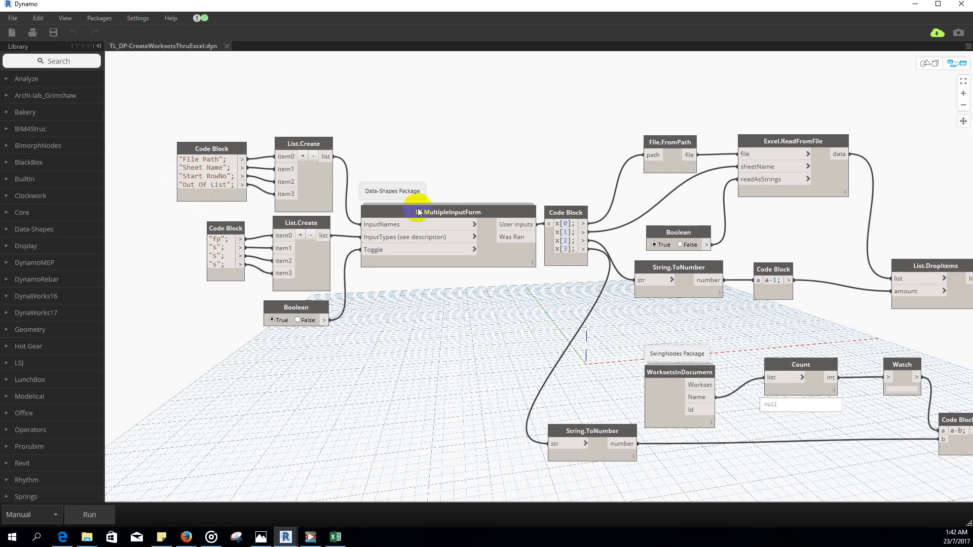
pyautogui.moveTo(439, 212)
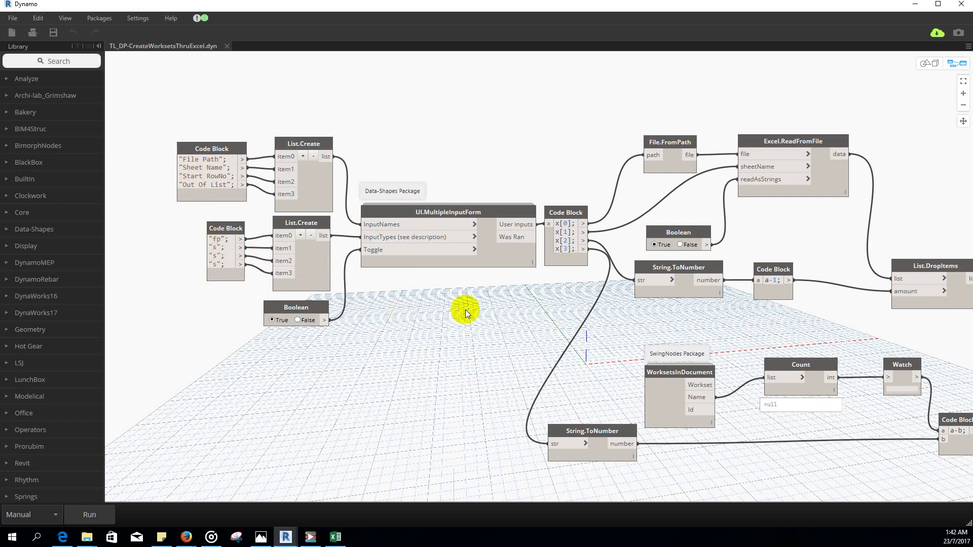
# - Trace the form's four outputs through the Excel reading, row dropping and existing-workset branches of the whole graph
pyautogui.moveTo(451, 302); pyautogui.dragTo(391, 288, button='middle')
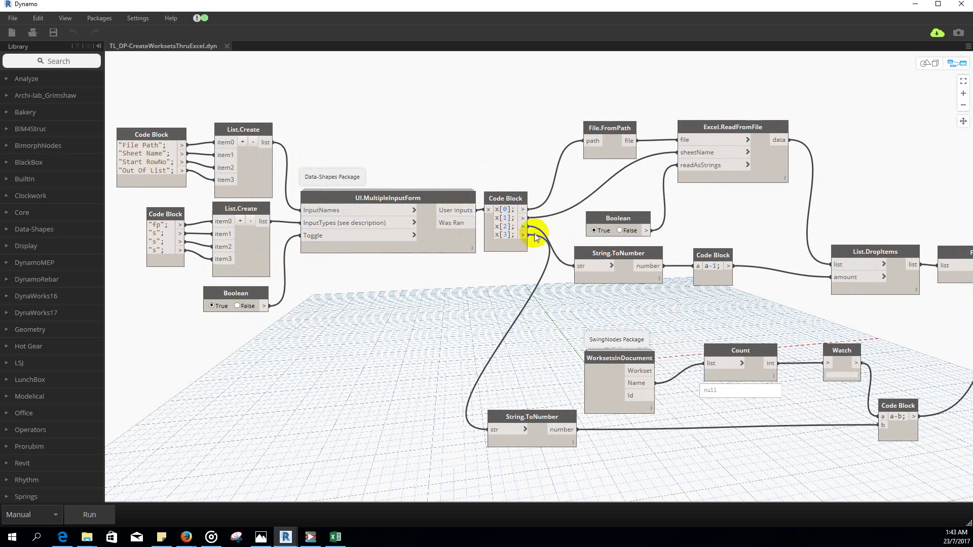
pyautogui.moveTo(626, 293); pyautogui.dragTo(529, 277, button='middle')
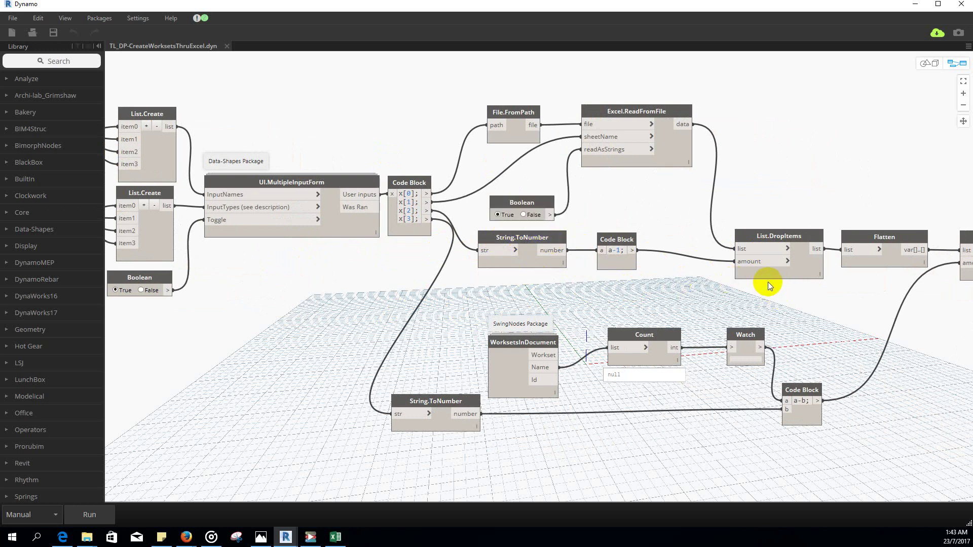
pyautogui.moveTo(292, 304); pyautogui.dragTo(421, 303, button='middle')
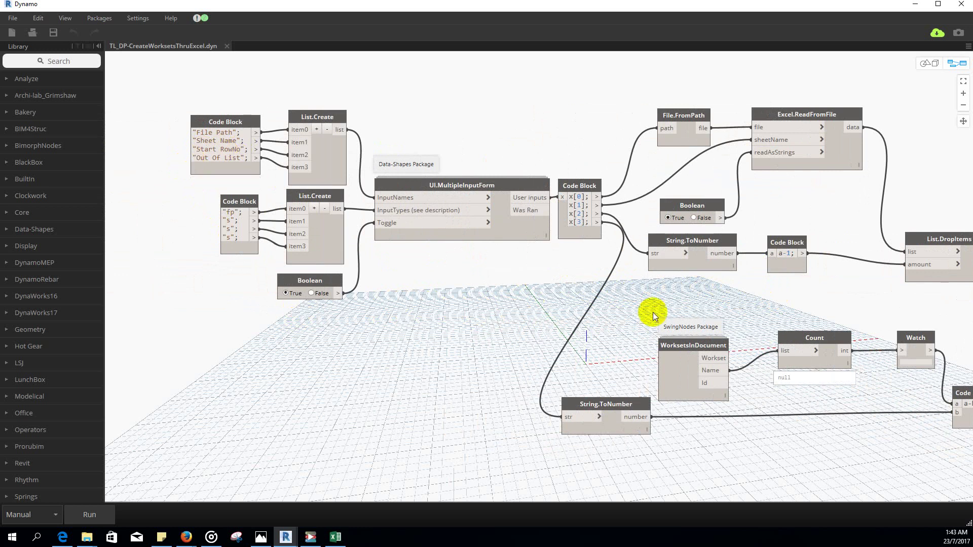
pyautogui.moveTo(623, 280); pyautogui.dragTo(475, 176, button='middle')
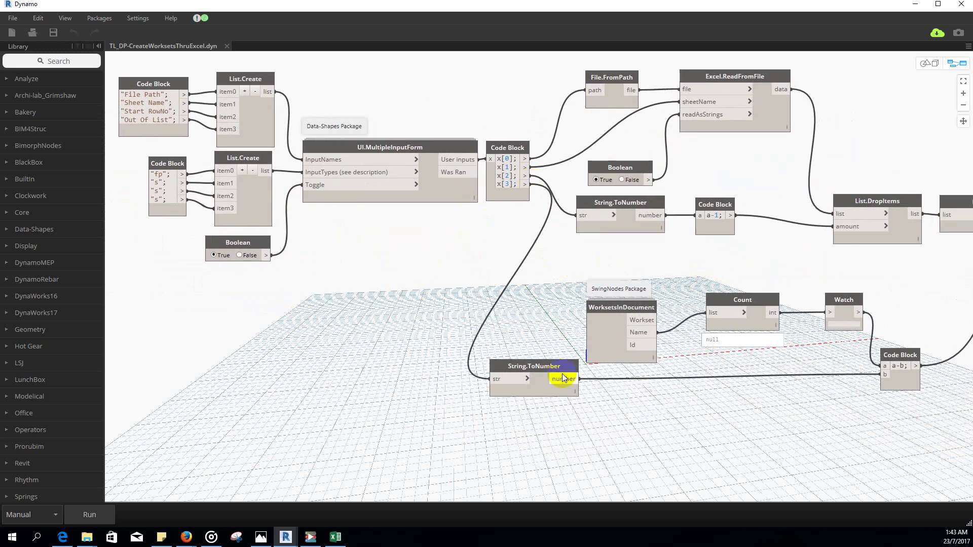
pyautogui.moveTo(720, 387); pyautogui.dragTo(585, 398, button='middle')
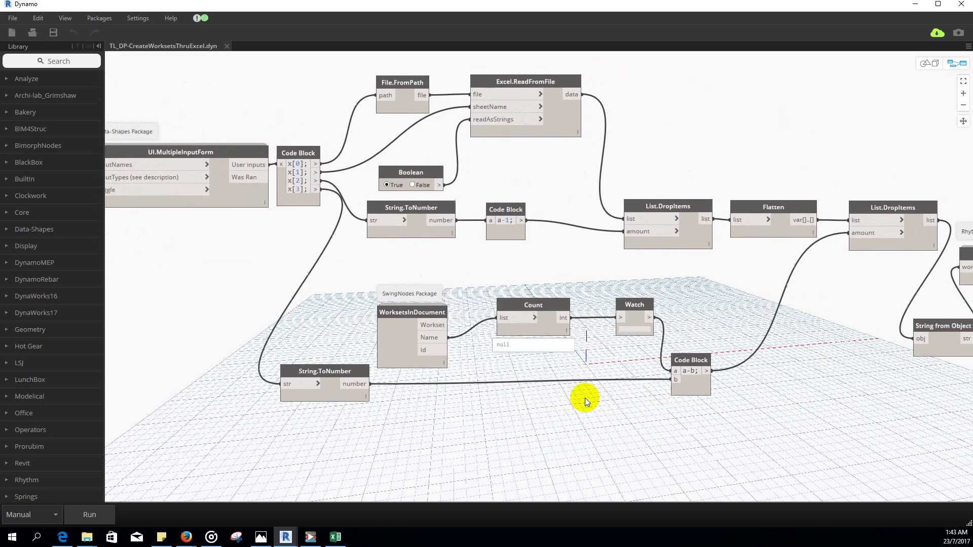
pyautogui.moveTo(273, 255); pyautogui.dragTo(359, 263, button='middle')
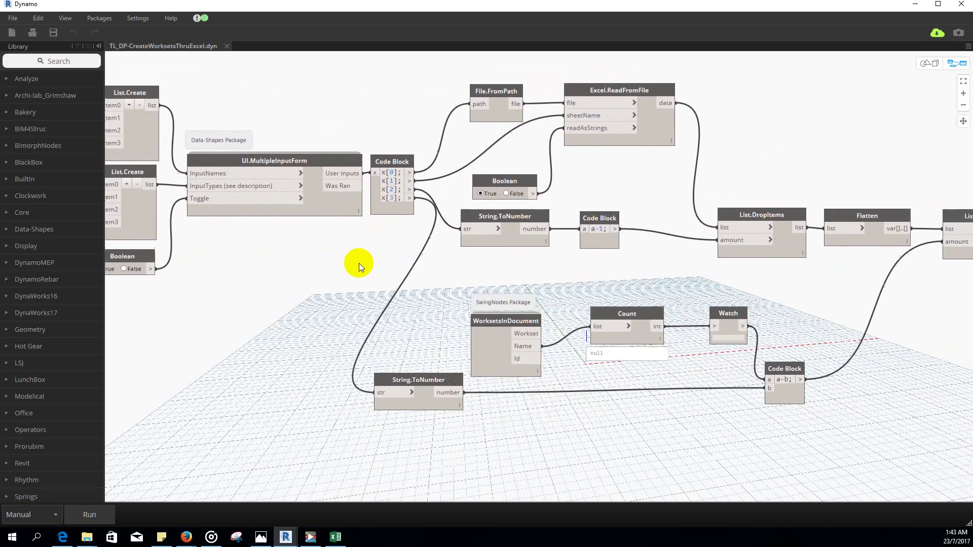
pyautogui.moveTo(789, 297); pyautogui.dragTo(649, 275, button='middle')
pyautogui.scroll(-3, 576, 276)
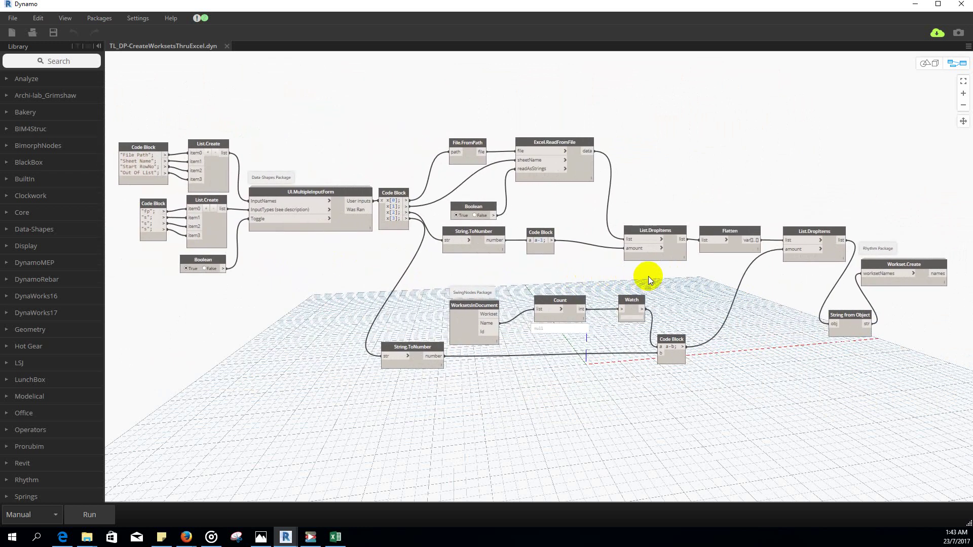
pyautogui.click(964, 94)
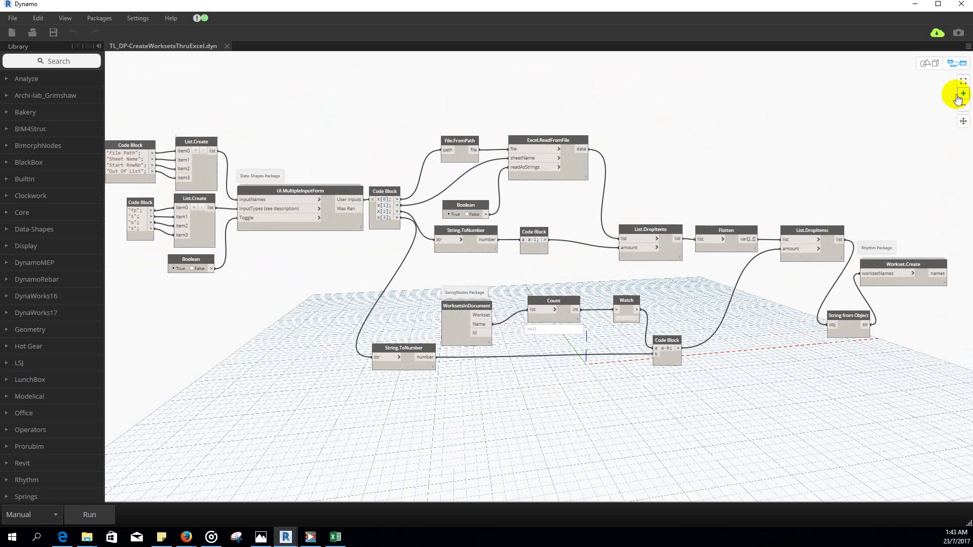
pyautogui.moveTo(775, 141); pyautogui.dragTo(791, 142, button='middle')
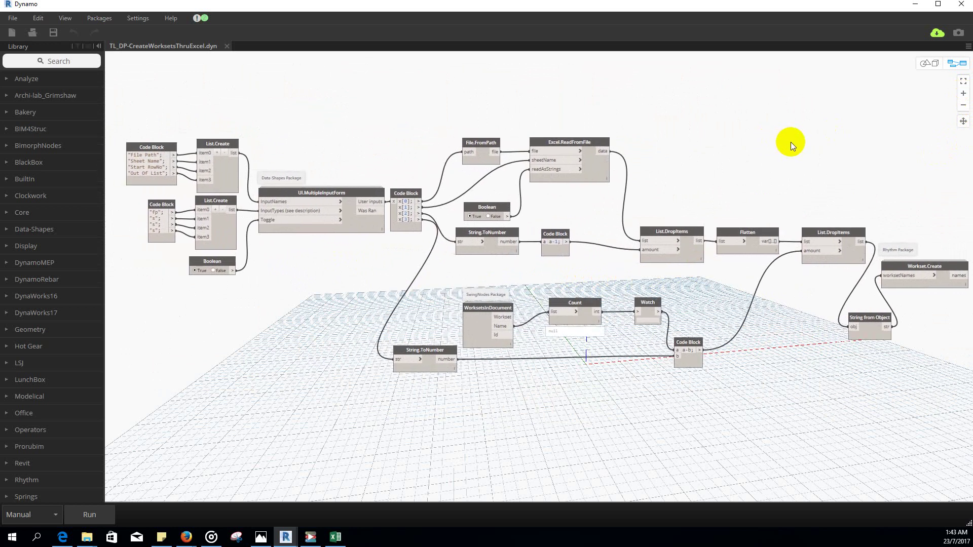